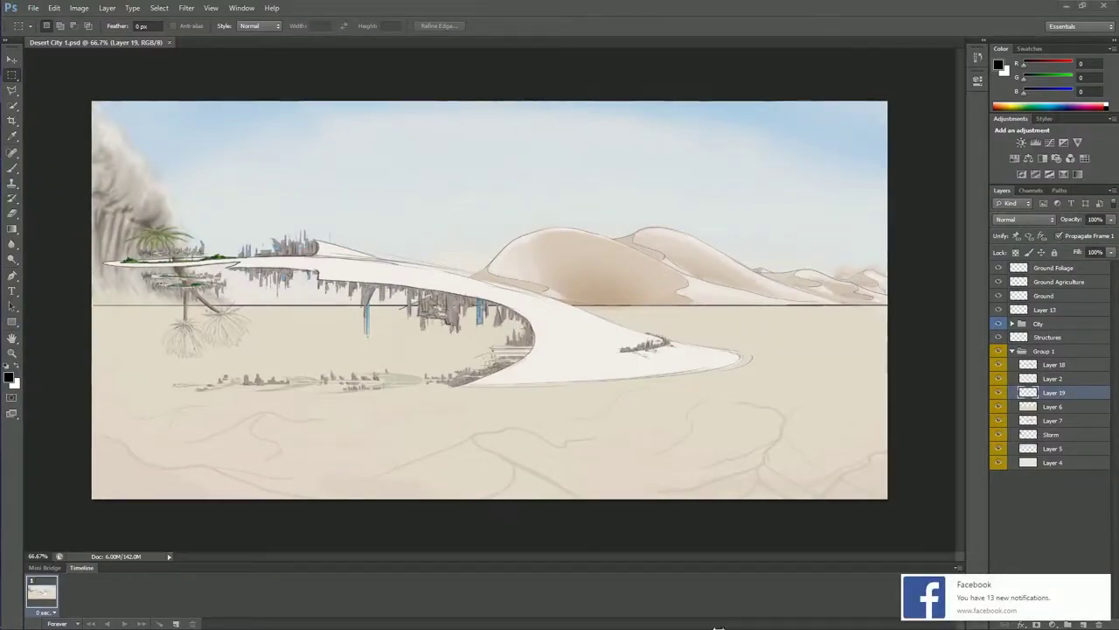
# Step: Collapse Group 1, expand the City group, and rename Layer 17 to 'Palm'
pyautogui.scroll(5, 595, 349)
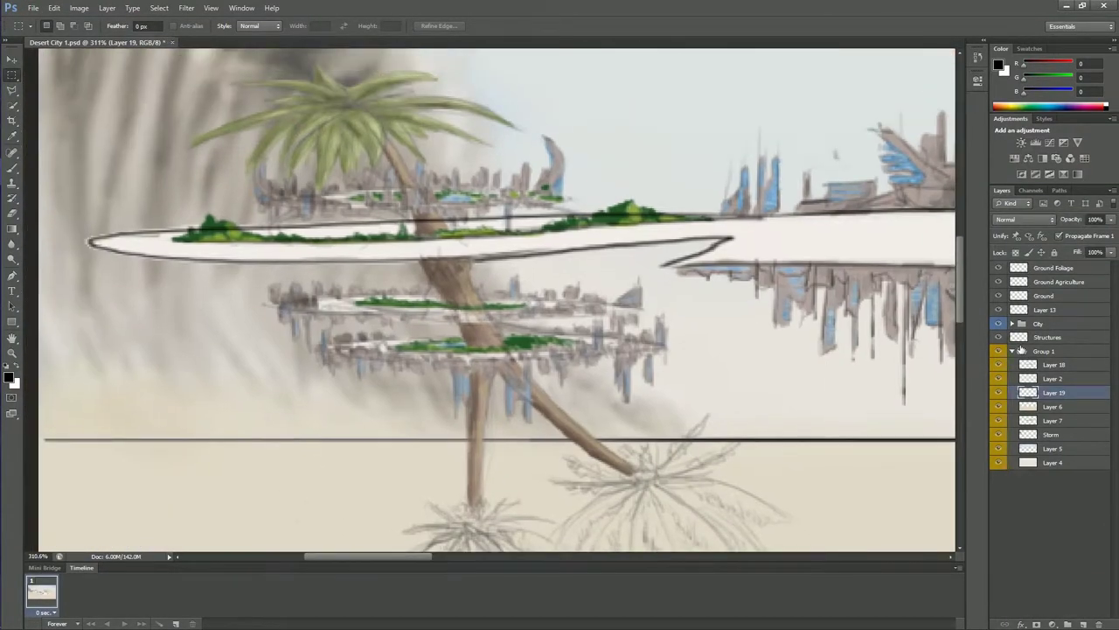
pyautogui.click(1012, 351)
pyautogui.click(1012, 324)
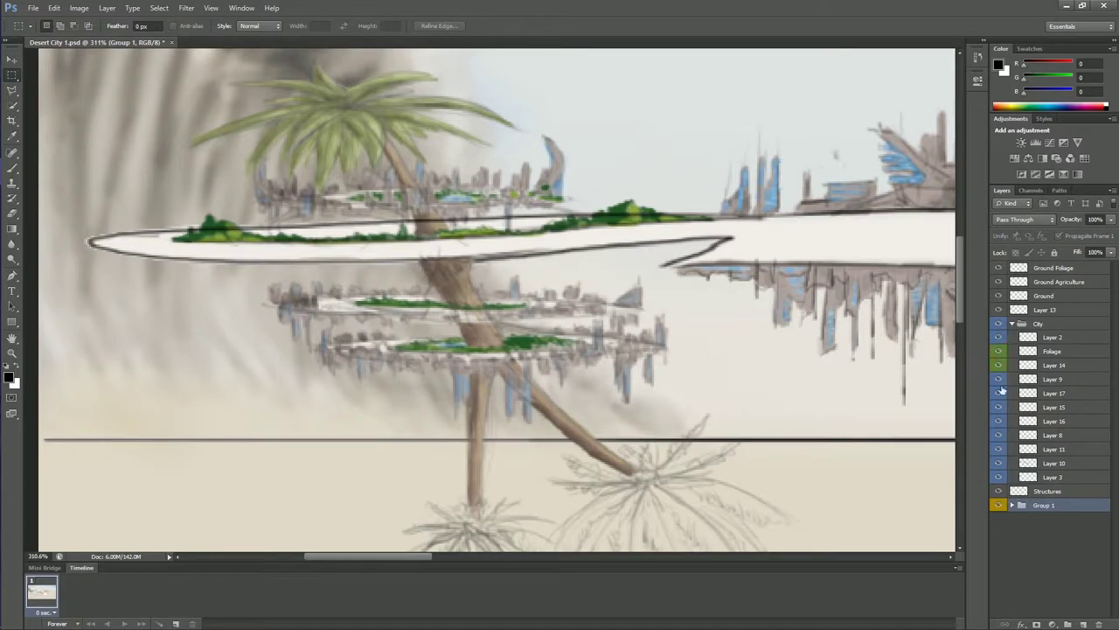
pyautogui.click(1058, 392)
pyautogui.rightClick(1072, 396)
pyautogui.doubleClick(1053, 393)
pyautogui.write('Pain')
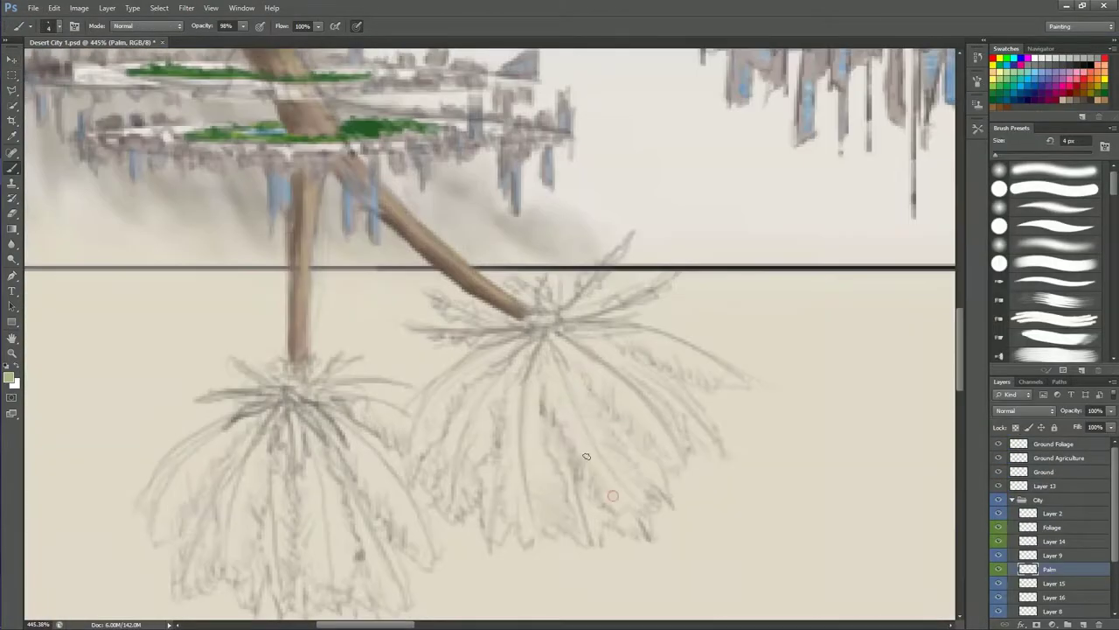
# Step: Paint green over the lower fronds of the right palm canopy, extending leftward
pyautogui.moveTo(542, 363); pyautogui.dragTo(647, 535)
pyautogui.moveTo(595, 481)
pyautogui.mouseDown()
pyautogui.moveTo(625, 516)
pyautogui.moveTo(569, 367)
pyautogui.moveTo(616, 481)
pyautogui.mouseUp()
pyautogui.moveTo(678, 455)
pyautogui.mouseDown()
pyautogui.moveTo(586, 396)
pyautogui.moveTo(674, 455)
pyautogui.mouseUp()
pyautogui.moveTo(552, 337); pyautogui.dragTo(604, 367)
pyautogui.moveTo(568, 524)
pyautogui.mouseDown()
pyautogui.moveTo(542, 516)
pyautogui.moveTo(541, 375)
pyautogui.mouseUp()
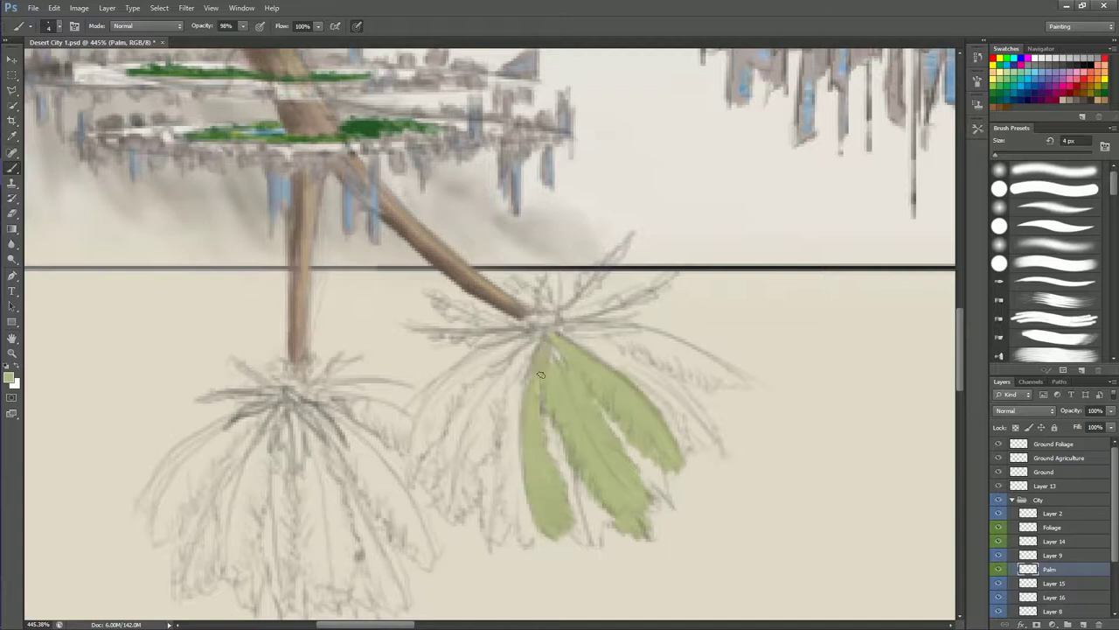
pyautogui.moveTo(521, 535)
pyautogui.mouseDown()
pyautogui.moveTo(512, 411)
pyautogui.moveTo(531, 356)
pyautogui.mouseUp()
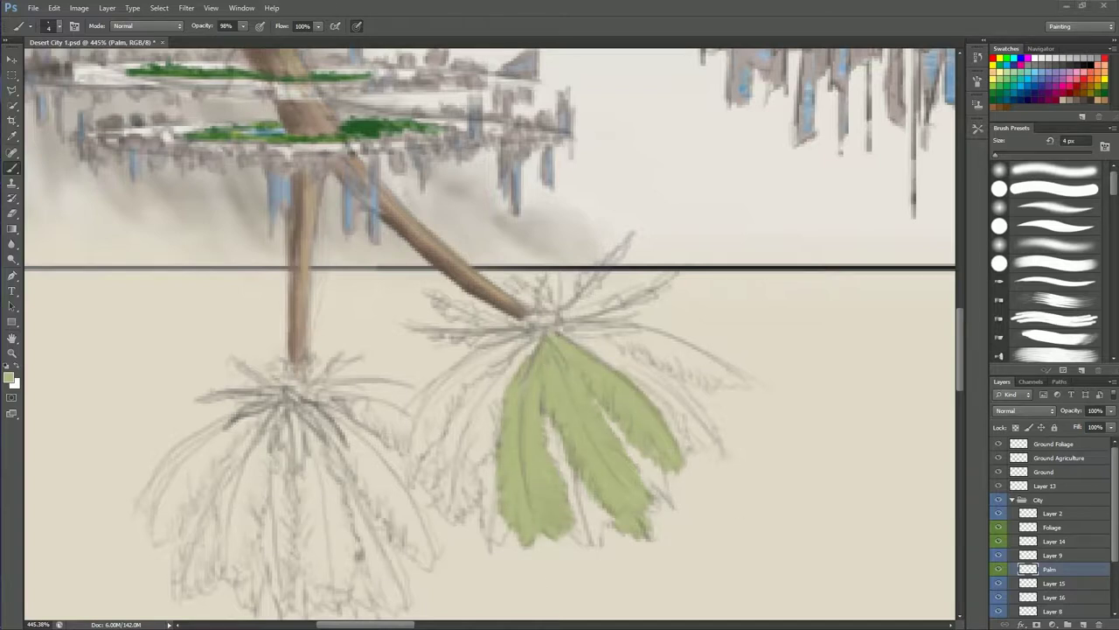
pyautogui.moveTo(473, 498); pyautogui.dragTo(524, 358)
pyautogui.moveTo(450, 477); pyautogui.dragTo(533, 341)
pyautogui.moveTo(442, 516); pyautogui.dragTo(495, 367)
pyautogui.moveTo(411, 481)
pyautogui.mouseDown()
pyautogui.moveTo(418, 440)
pyautogui.moveTo(489, 363)
pyautogui.mouseUp()
pyautogui.moveTo(413, 454); pyautogui.dragTo(525, 339)
# Step: Fill the gaps and upper fronds of the right canopy green, merging one canopy
pyautogui.moveTo(612, 337)
pyautogui.mouseDown()
pyautogui.moveTo(747, 385)
pyautogui.moveTo(599, 338)
pyautogui.moveTo(640, 376)
pyautogui.mouseUp()
pyautogui.moveTo(662, 462); pyautogui.dragTo(612, 404)
pyautogui.moveTo(603, 542); pyautogui.dragTo(551, 419)
pyautogui.moveTo(498, 542); pyautogui.dragTo(437, 446)
pyautogui.moveTo(639, 329); pyautogui.dragTo(525, 336)
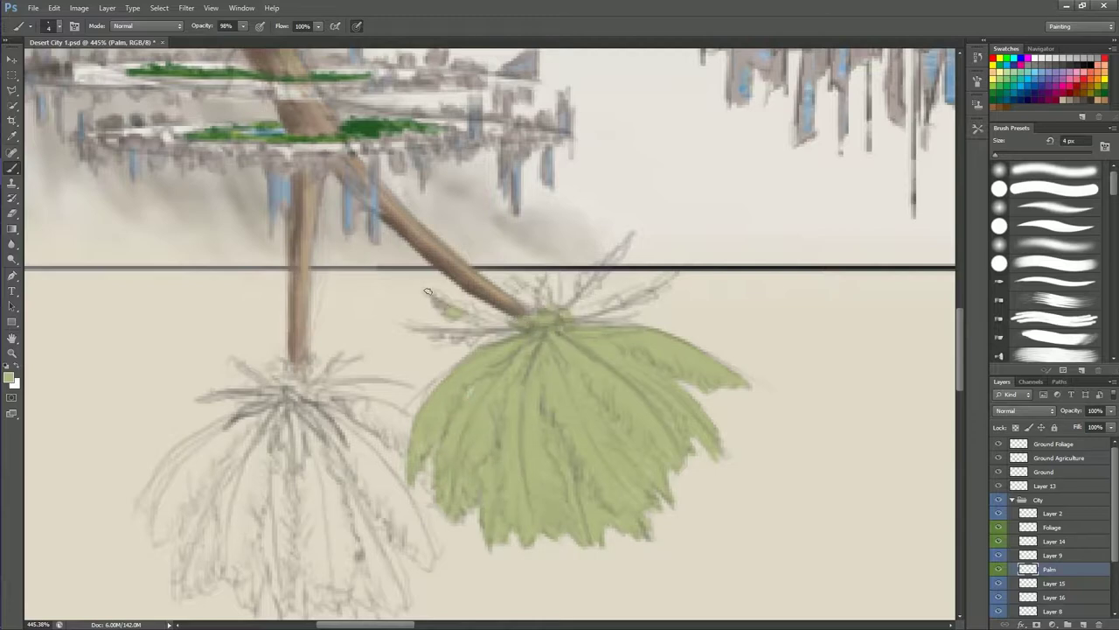
pyautogui.moveTo(443, 303); pyautogui.dragTo(516, 325)
pyautogui.moveTo(411, 329); pyautogui.dragTo(516, 334)
pyautogui.moveTo(547, 317)
pyautogui.mouseDown()
pyautogui.moveTo(525, 280)
pyautogui.moveTo(630, 238)
pyautogui.moveTo(678, 275)
pyautogui.mouseUp()
pyautogui.moveTo(647, 308); pyautogui.dragTo(606, 325)
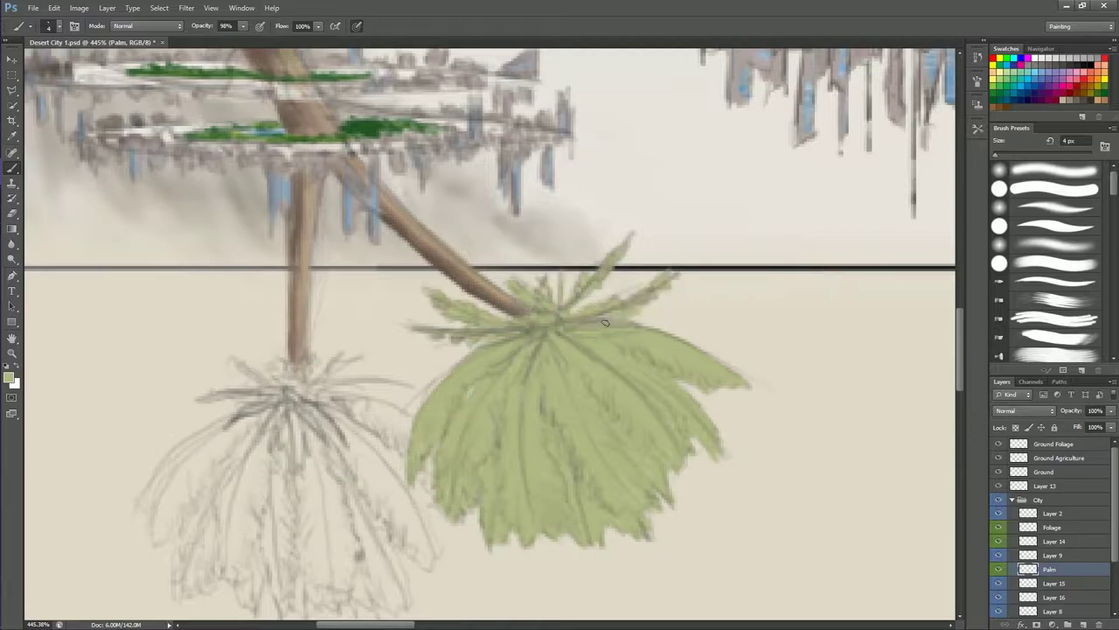
# Step: Fill the left palm canopy green, adding a darker bottom edge with a smaller brush
pyautogui.moveTo(389, 470)
pyautogui.mouseDown()
pyautogui.moveTo(350, 390)
pyautogui.moveTo(325, 427)
pyautogui.mouseUp()
pyautogui.moveTo(289, 337)
pyautogui.mouseDown()
pyautogui.moveTo(359, 398)
pyautogui.moveTo(383, 404)
pyautogui.moveTo(391, 486)
pyautogui.moveTo(351, 423)
pyautogui.mouseUp()
pyautogui.moveTo(279, 421); pyautogui.dragTo(278, 490)
pyautogui.moveTo(263, 341); pyautogui.dragTo(350, 489)
pyautogui.moveTo(227, 350)
pyautogui.mouseDown()
pyautogui.moveTo(175, 516)
pyautogui.moveTo(131, 406)
pyautogui.moveTo(258, 319)
pyautogui.mouseUp()
pyautogui.press('[')
pyautogui.press('[')
pyautogui.press('[')
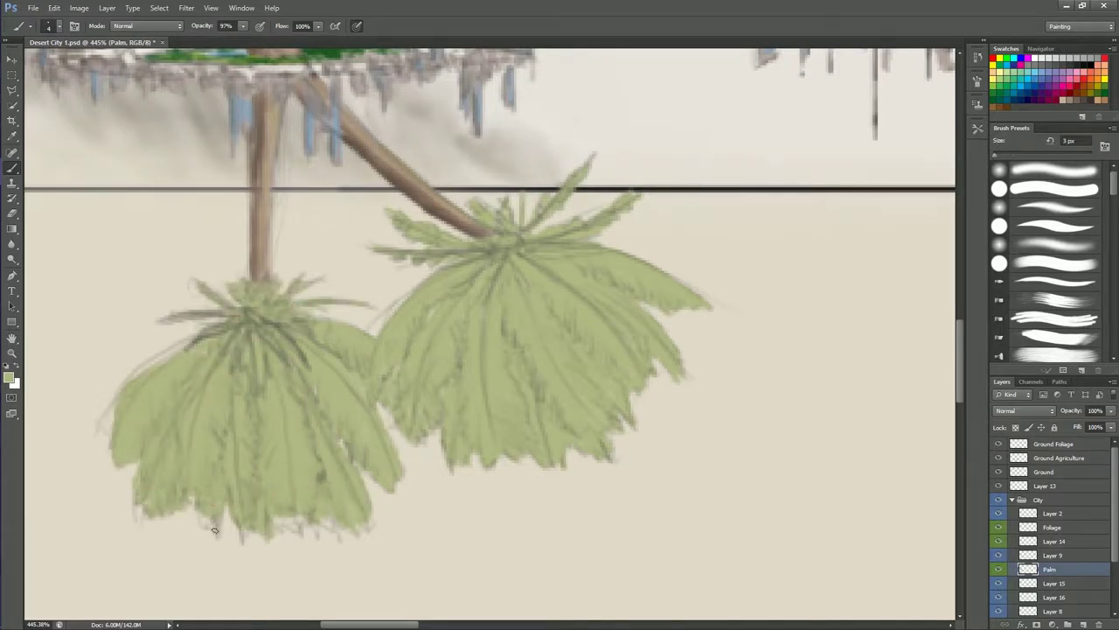
pyautogui.moveTo(214, 530); pyautogui.dragTo(332, 520)
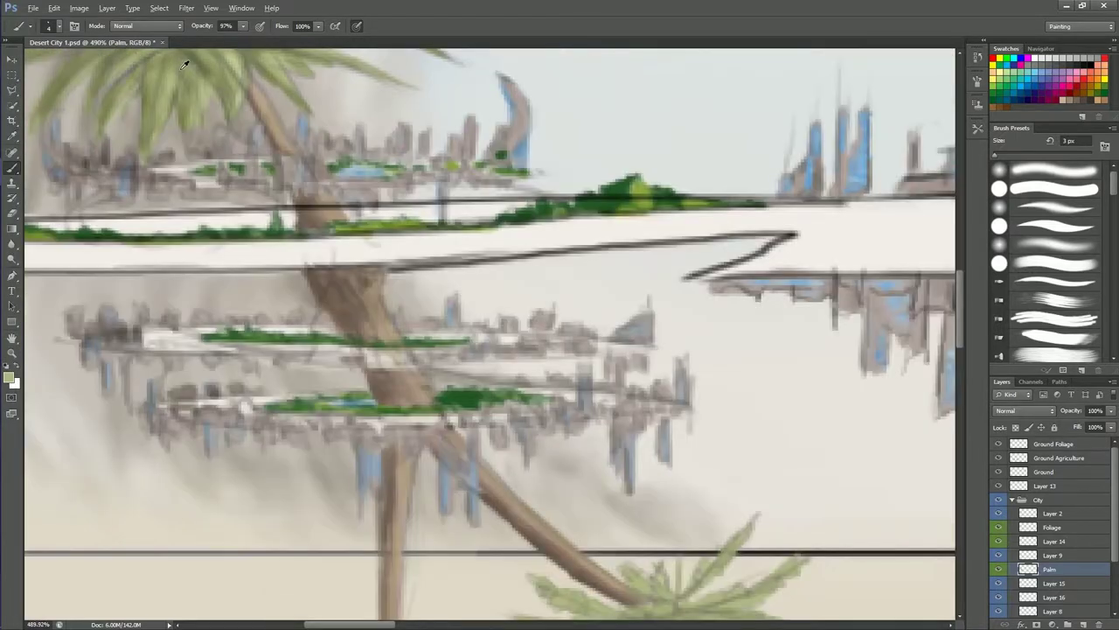
pyautogui.click(13, 259)
# Step: Set the Burn tool to Midtones and darken the right canopy's leaflets and crown
pyautogui.click(53, 267)
pyautogui.moveTo(700, 262)
pyautogui.mouseDown()
pyautogui.moveTo(664, 302)
pyautogui.moveTo(743, 229)
pyautogui.mouseUp()
pyautogui.moveTo(612, 205); pyautogui.dragTo(733, 315)
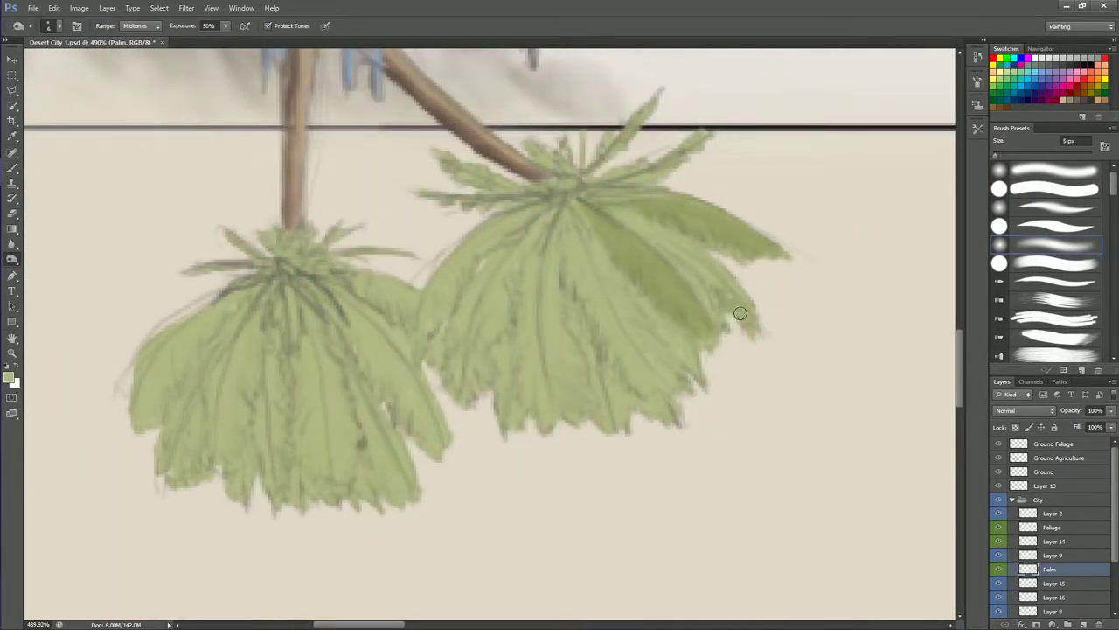
pyautogui.moveTo(570, 273); pyautogui.dragTo(651, 388)
pyautogui.moveTo(578, 240)
pyautogui.mouseDown()
pyautogui.moveTo(611, 409)
pyautogui.moveTo(569, 306)
pyautogui.mouseUp()
pyautogui.moveTo(577, 402); pyautogui.dragTo(589, 268)
pyautogui.moveTo(534, 420)
pyautogui.mouseDown()
pyautogui.moveTo(524, 231)
pyautogui.moveTo(452, 369)
pyautogui.moveTo(489, 250)
pyautogui.moveTo(551, 201)
pyautogui.mouseUp()
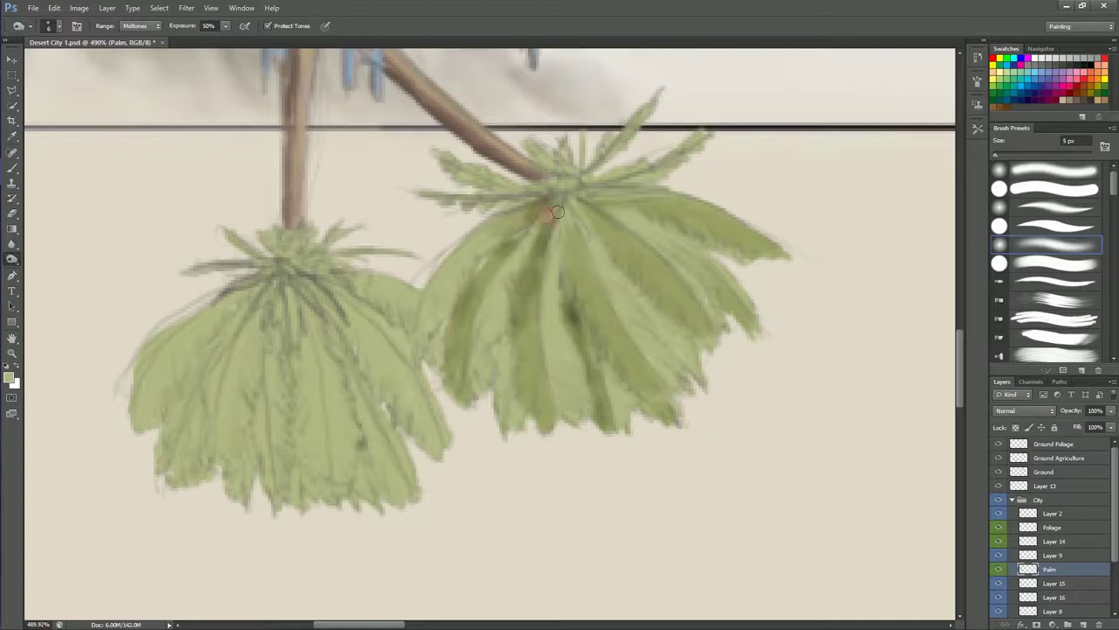
pyautogui.moveTo(533, 244); pyautogui.dragTo(630, 196)
pyautogui.moveTo(481, 184)
pyautogui.mouseDown()
pyautogui.moveTo(589, 166)
pyautogui.moveTo(560, 192)
pyautogui.mouseUp()
pyautogui.moveTo(262, 249); pyautogui.dragTo(368, 258)
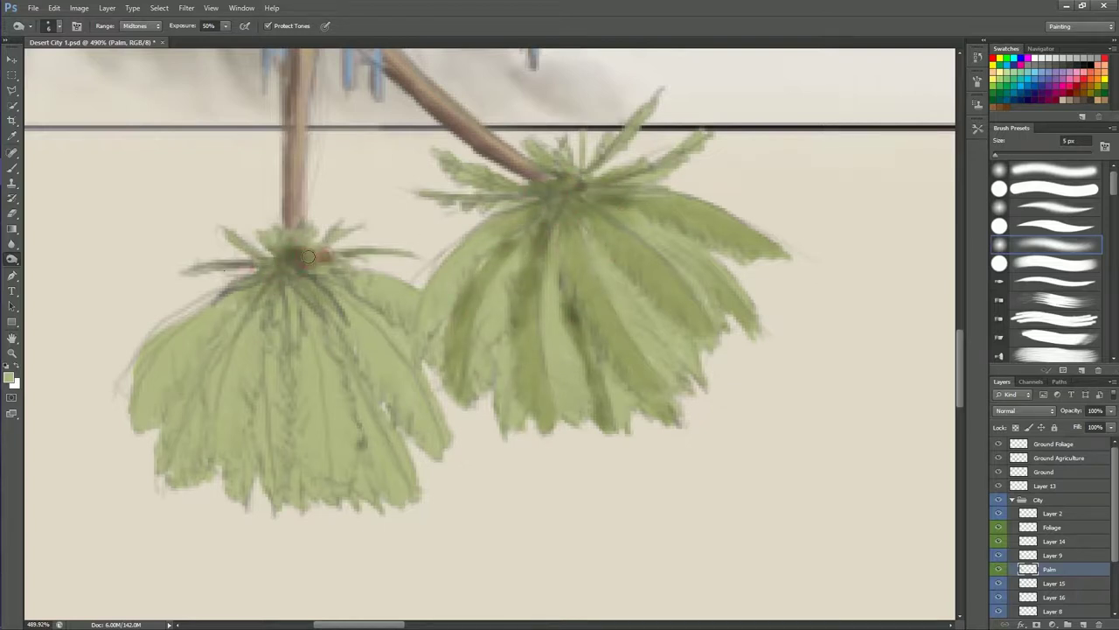
# Step: Burn the left palm's crown and leaflets, then deepen a few more right-palm fronds
pyautogui.moveTo(297, 280); pyautogui.dragTo(332, 481)
pyautogui.moveTo(393, 499)
pyautogui.mouseDown()
pyautogui.moveTo(341, 365)
pyautogui.moveTo(429, 446)
pyautogui.moveTo(376, 289)
pyautogui.mouseUp()
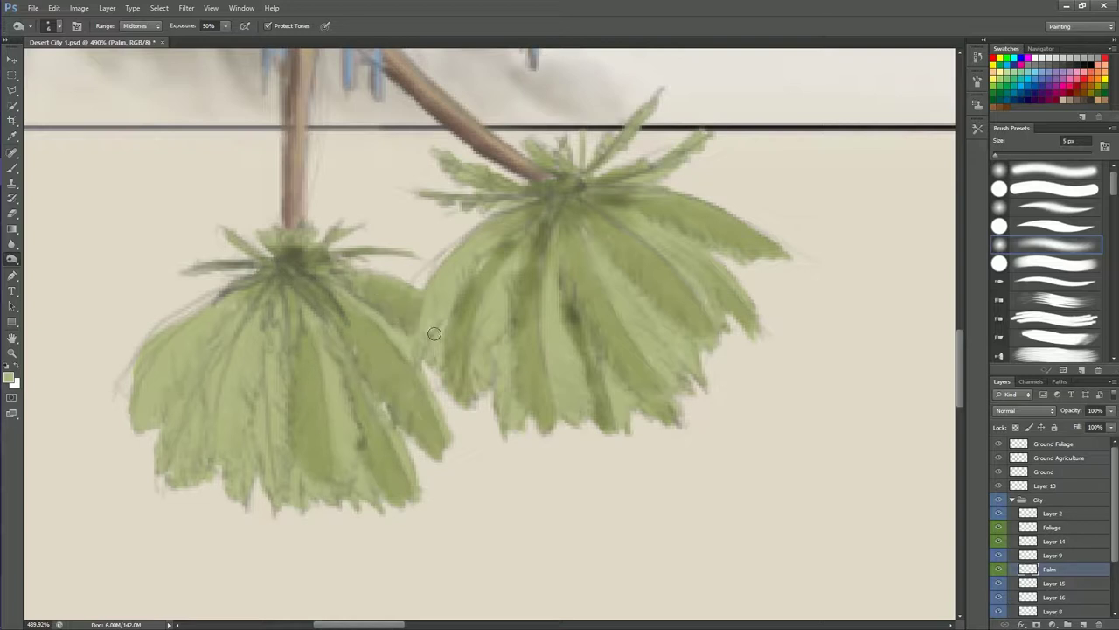
pyautogui.moveTo(433, 337); pyautogui.dragTo(486, 385)
pyautogui.moveTo(258, 385)
pyautogui.mouseDown()
pyautogui.moveTo(271, 498)
pyautogui.moveTo(210, 350)
pyautogui.mouseUp()
pyautogui.moveTo(175, 455); pyautogui.dragTo(149, 332)
pyautogui.moveTo(206, 302)
pyautogui.mouseDown()
pyautogui.moveTo(332, 385)
pyautogui.moveTo(350, 499)
pyautogui.moveTo(326, 455)
pyautogui.mouseUp()
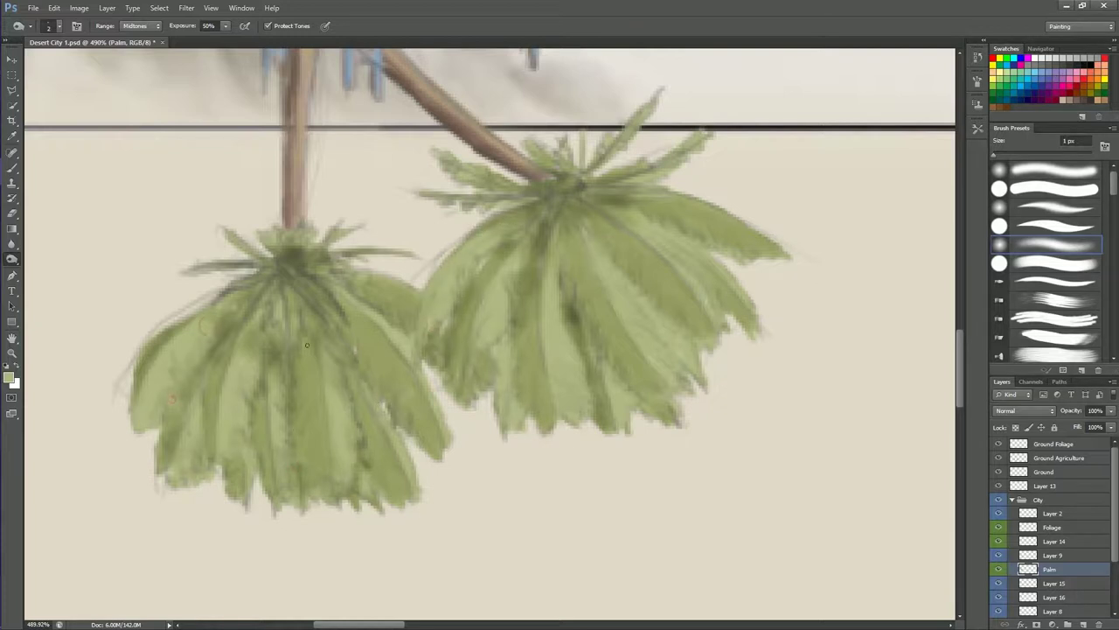
pyautogui.moveTo(306, 381); pyautogui.dragTo(311, 429)
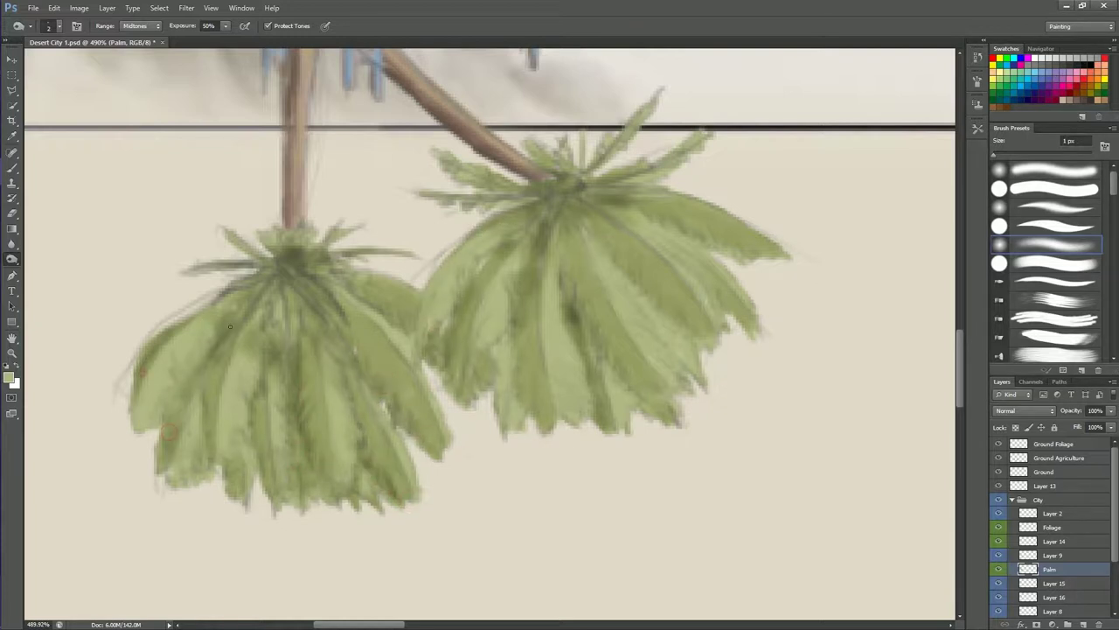
pyautogui.moveTo(744, 312)
pyautogui.mouseDown()
pyautogui.moveTo(651, 333)
pyautogui.moveTo(612, 376)
pyautogui.mouseUp()
pyautogui.moveTo(502, 336); pyautogui.dragTo(520, 420)
# Step: Pick a new paint colour, cycle Brush and Burn tools, and swap to white
pyautogui.scroll(-2, 617, 398)
pyautogui.click(9, 378)
pyautogui.click(691, 159)
pyautogui.press('b')
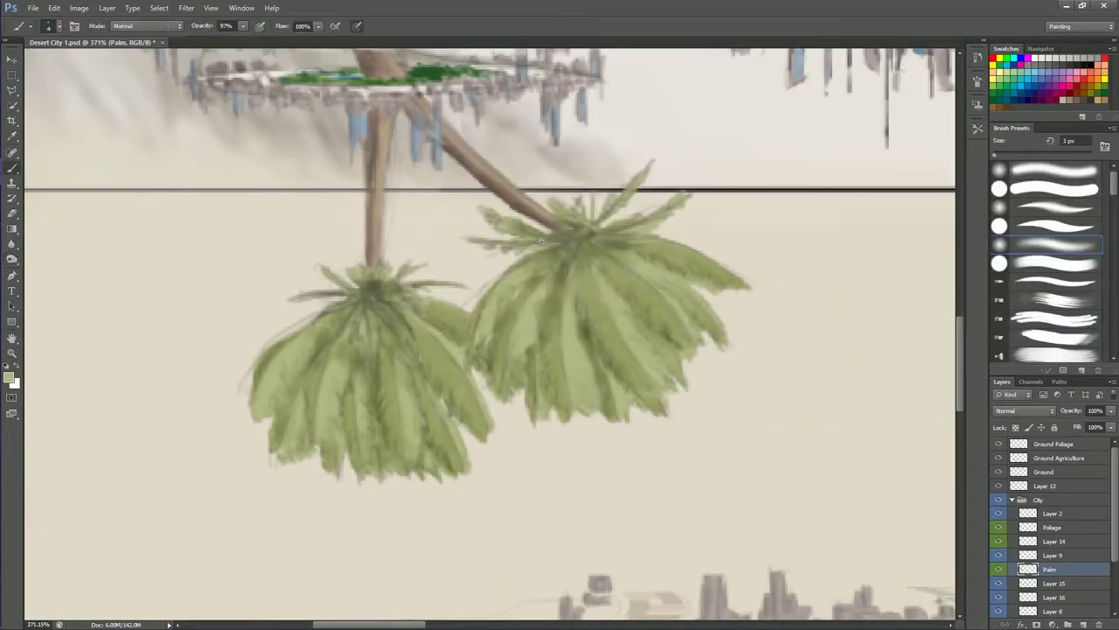
pyautogui.press('o')
pyautogui.press('x')
pyautogui.scroll(-3, 523, 236)
pyautogui.scroll(1, 541, 345)
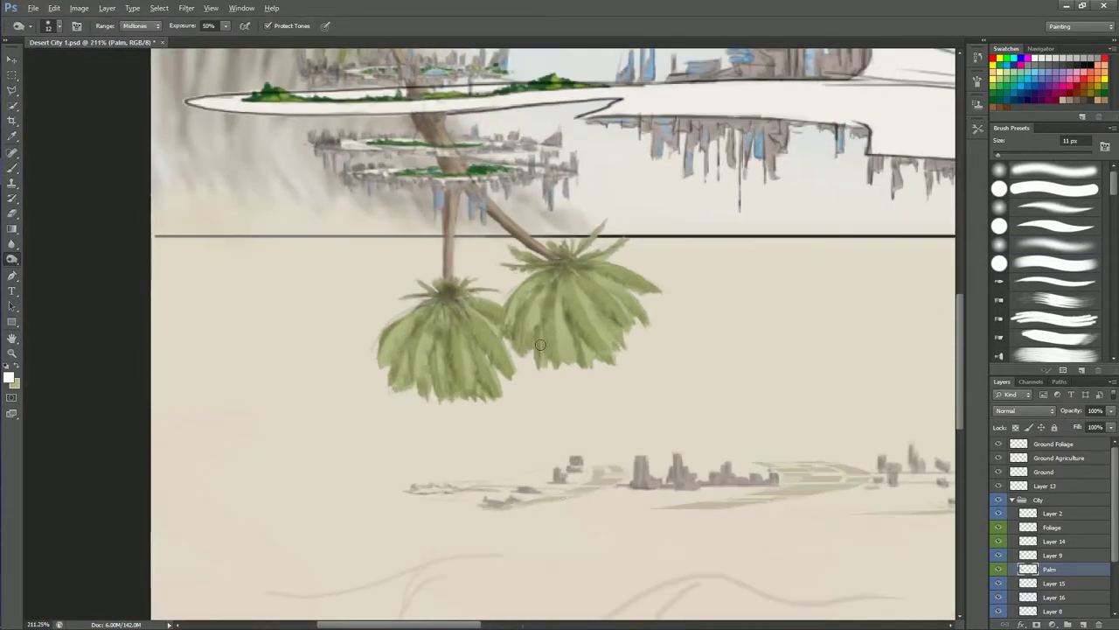
# Step: Lower the Palm layer's saturation with Hue/Saturation
pyautogui.click(79, 7)
pyautogui.click(402, 70)
pyautogui.press('Escape')
pyautogui.hotkey('ctrl', 'u')
pyautogui.moveTo(527, 245); pyautogui.dragTo(515, 245)
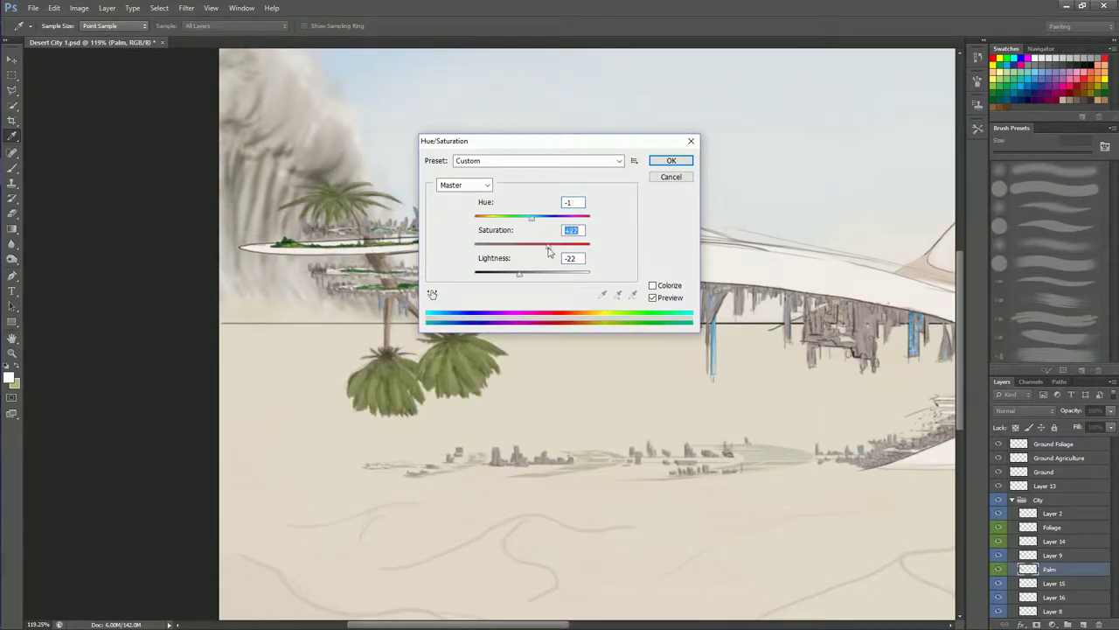
pyautogui.click(687, 157)
# Step: Apply Color Balance and Brightness/Contrast (-42) to the Palm layer
pyautogui.click(79, 8)
pyautogui.moveTo(105, 101)
pyautogui.click(254, 166)
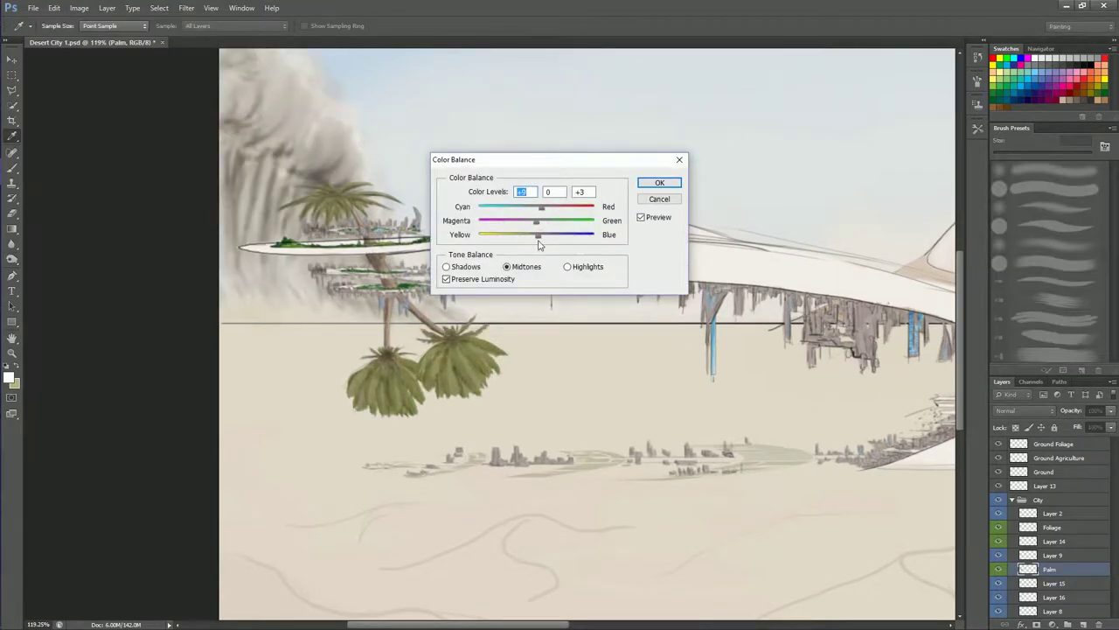
pyautogui.click(659, 181)
pyautogui.click(78, 7)
pyautogui.click(263, 40)
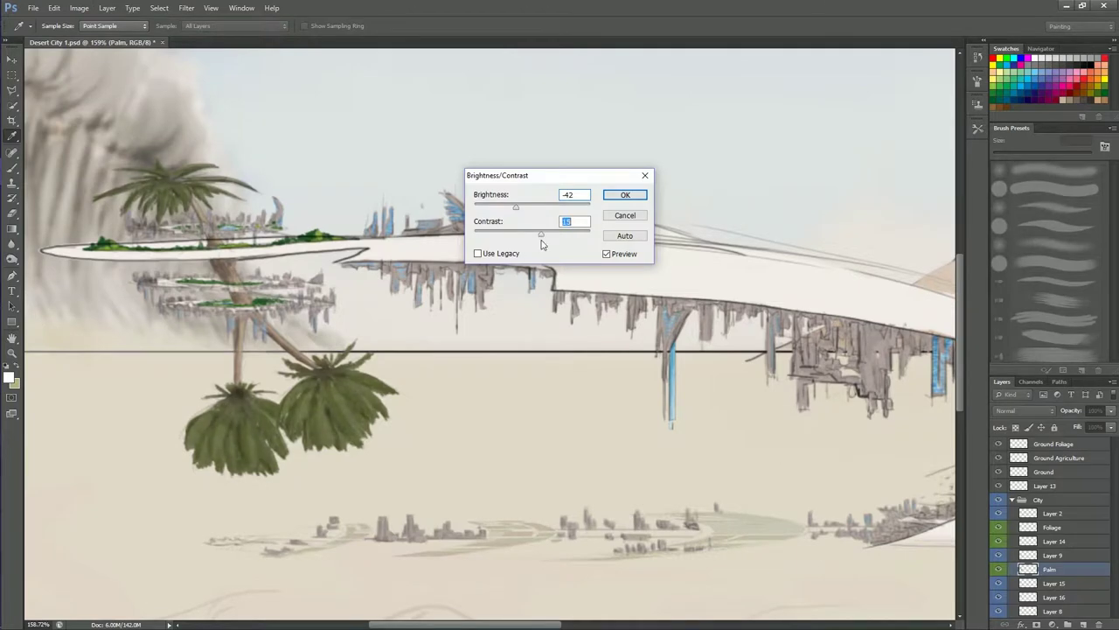
pyautogui.click(627, 190)
# Step: Burn extra shading into both palm canopies
pyautogui.press('o')
pyautogui.moveTo(472, 341); pyautogui.dragTo(560, 402)
pyautogui.moveTo(464, 315); pyautogui.dragTo(621, 367)
pyautogui.moveTo(428, 420)
pyautogui.mouseDown()
pyautogui.moveTo(323, 394)
pyautogui.moveTo(438, 428)
pyautogui.mouseUp()
pyautogui.moveTo(489, 394); pyautogui.dragTo(548, 316)
pyautogui.scroll(3, 548, 316)
# Step: Burn darker shading into the upper palm's fronds
pyautogui.moveTo(262, 175); pyautogui.dragTo(297, 157)
pyautogui.moveTo(184, 140); pyautogui.dragTo(350, 148)
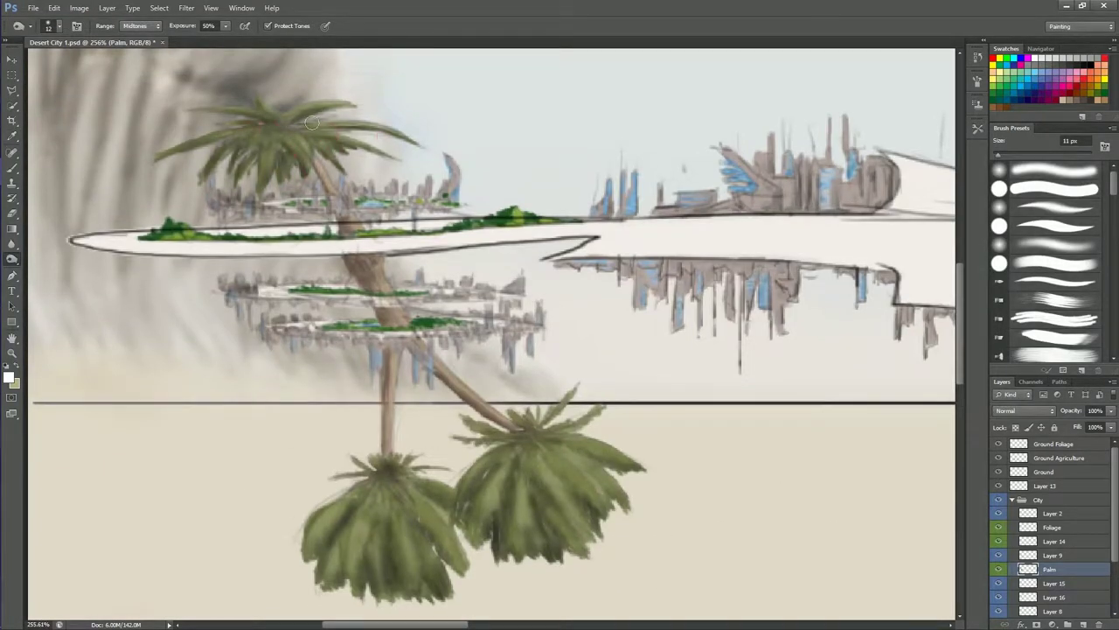
pyautogui.moveTo(245, 122); pyautogui.dragTo(350, 131)
pyautogui.scroll(-2, 306, 109)
# Step: Step through Layer 9 and the Foliage layer, then return to the Palm layer
pyautogui.hotkey('alt', ']')
pyautogui.moveTo(137, 128); pyautogui.dragTo(307, 118)
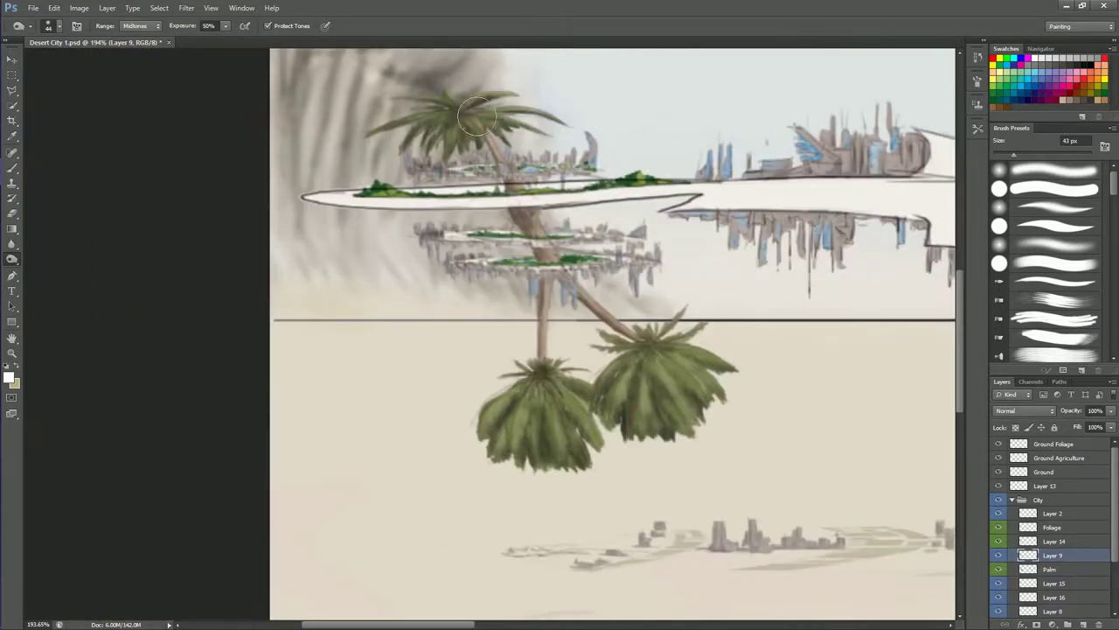
pyautogui.scroll(-1, 166, 393)
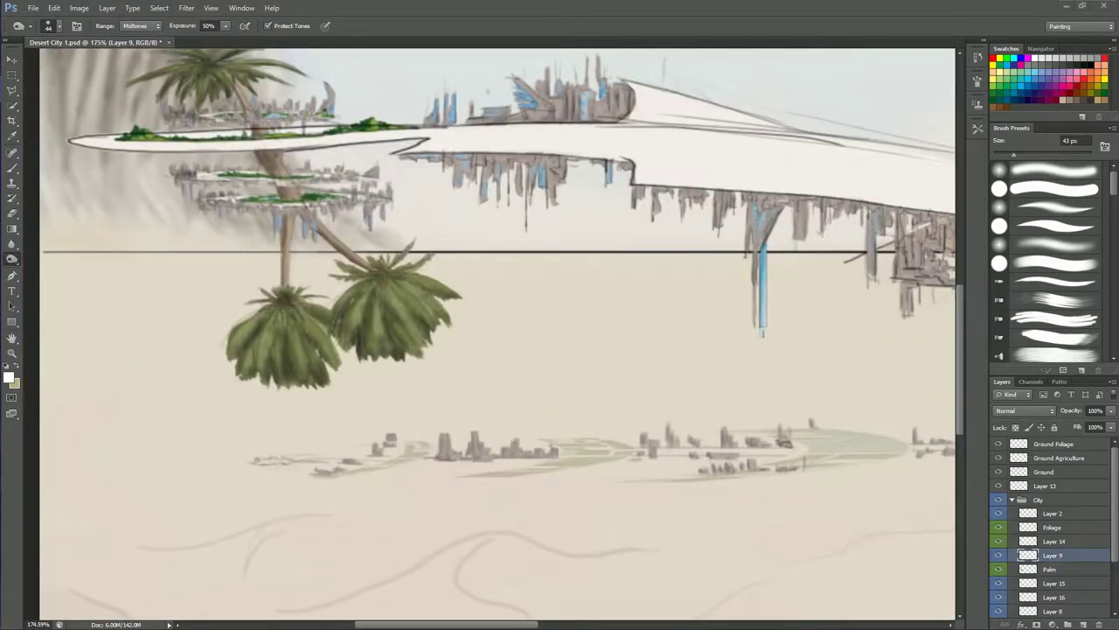
pyautogui.scroll(-5, 318, 455)
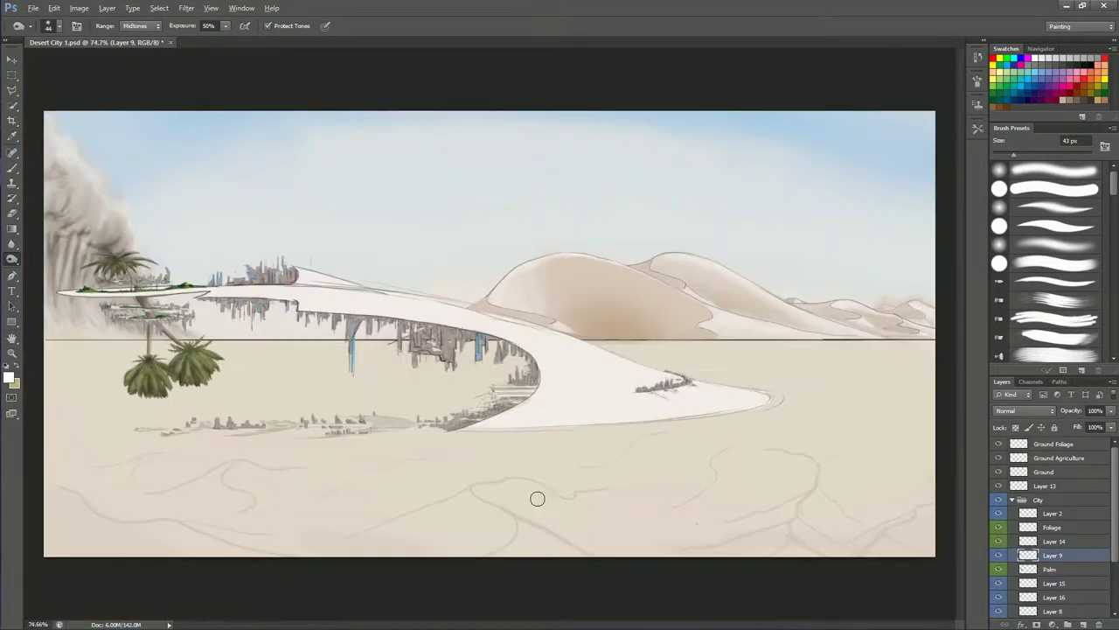
pyautogui.scroll(3, 318, 455)
pyautogui.scroll(3, 315, 472)
pyautogui.hotkey('alt', ']')
pyautogui.hotkey('alt', ']')
pyautogui.scroll(4, 313, 492)
pyautogui.hotkey('alt', '[')
pyautogui.hotkey('alt', '[')
pyautogui.hotkey('alt', '[')
# Step: Paint a green ground strip below the palms, then a faint reddish stroke over it
pyautogui.press('b')
pyautogui.moveTo(253, 516); pyautogui.dragTo(455, 514)
pyautogui.keyDown('alt'); pyautogui.click(347, 91); pyautogui.keyUp('alt')
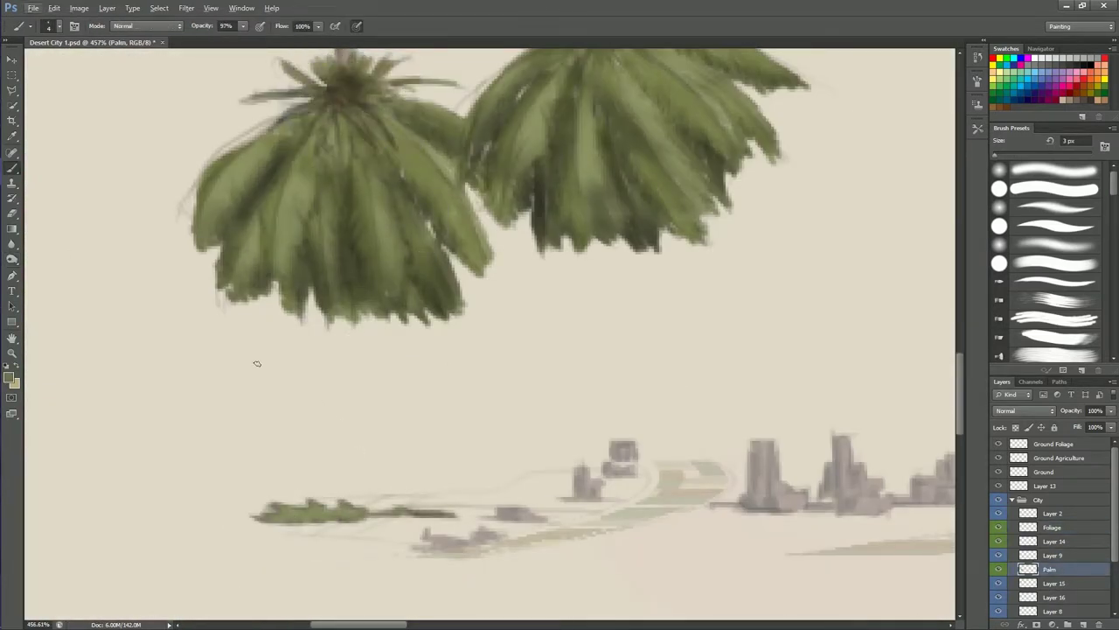
pyautogui.press('o')
pyautogui.press('Return')
pyautogui.press('b')
pyautogui.moveTo(249, 524); pyautogui.dragTo(420, 517)
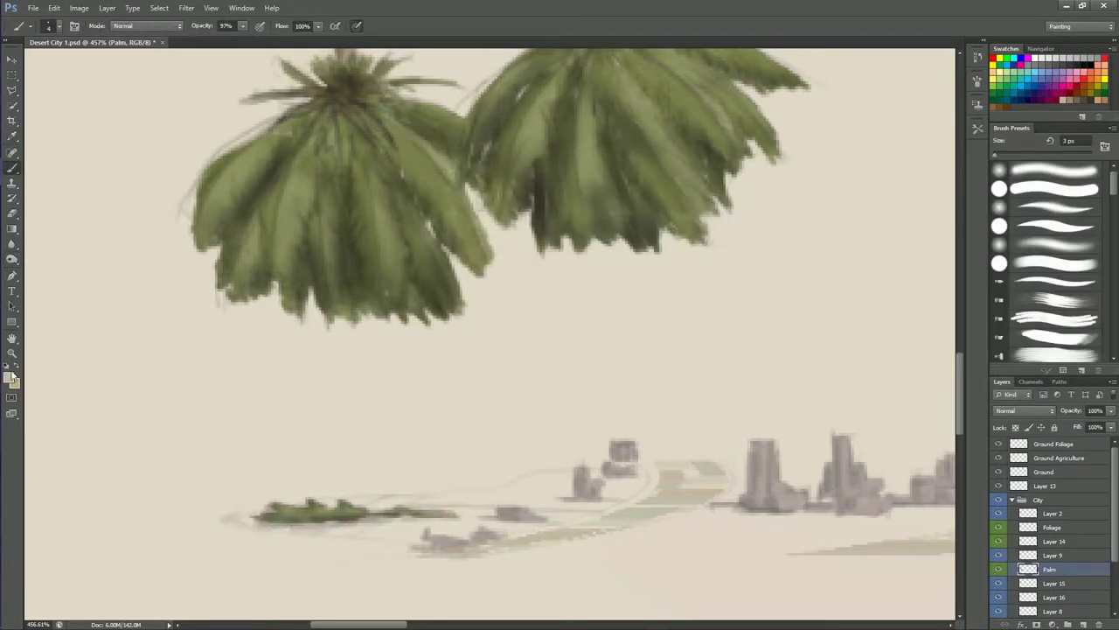
# Step: Dodge lighter highlights onto the palm fronds
pyautogui.scroll(-5, 282, 471)
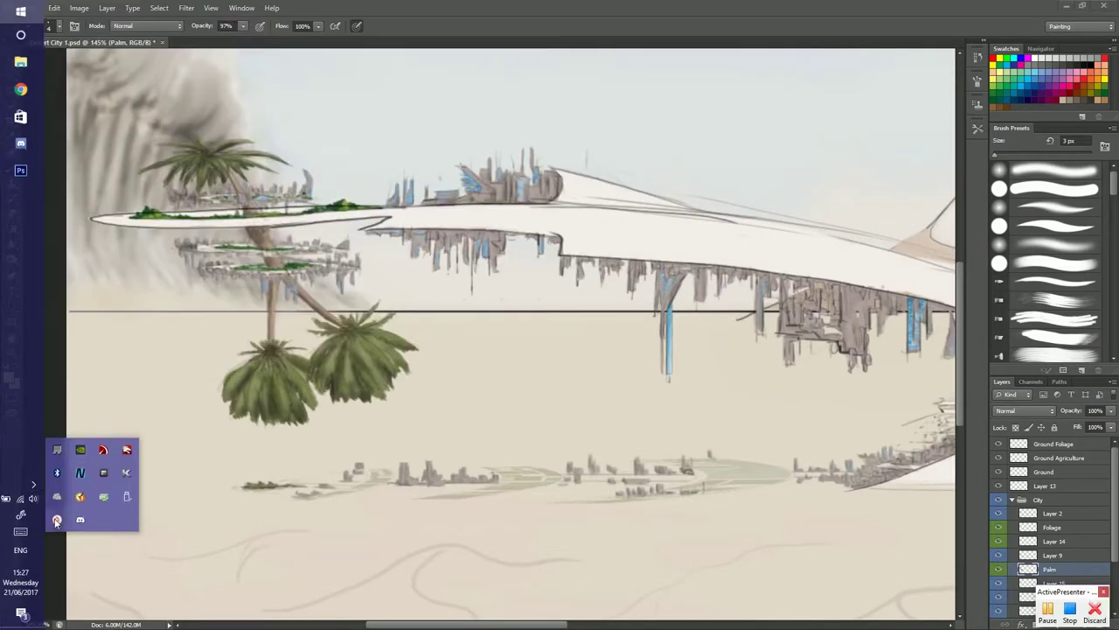
pyautogui.scroll(3, 398, 411)
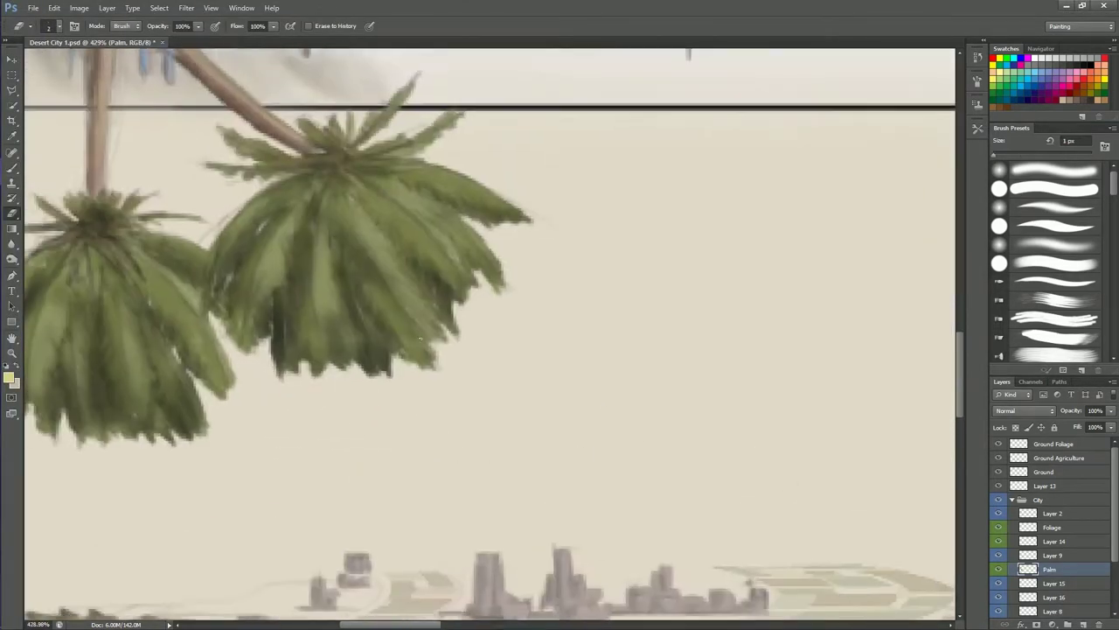
pyautogui.scroll(2, 397, 412)
pyautogui.moveTo(11, 259); pyautogui.dragTo(54, 259)
pyautogui.moveTo(323, 359); pyautogui.dragTo(420, 262)
pyautogui.moveTo(437, 219); pyautogui.dragTo(332, 123)
pyautogui.moveTo(245, 140); pyautogui.dragTo(227, 384)
# Step: Switch to burning with a 4 px brush and zoom out to the whole painting
pyautogui.moveTo(118, 350); pyautogui.dragTo(359, 376)
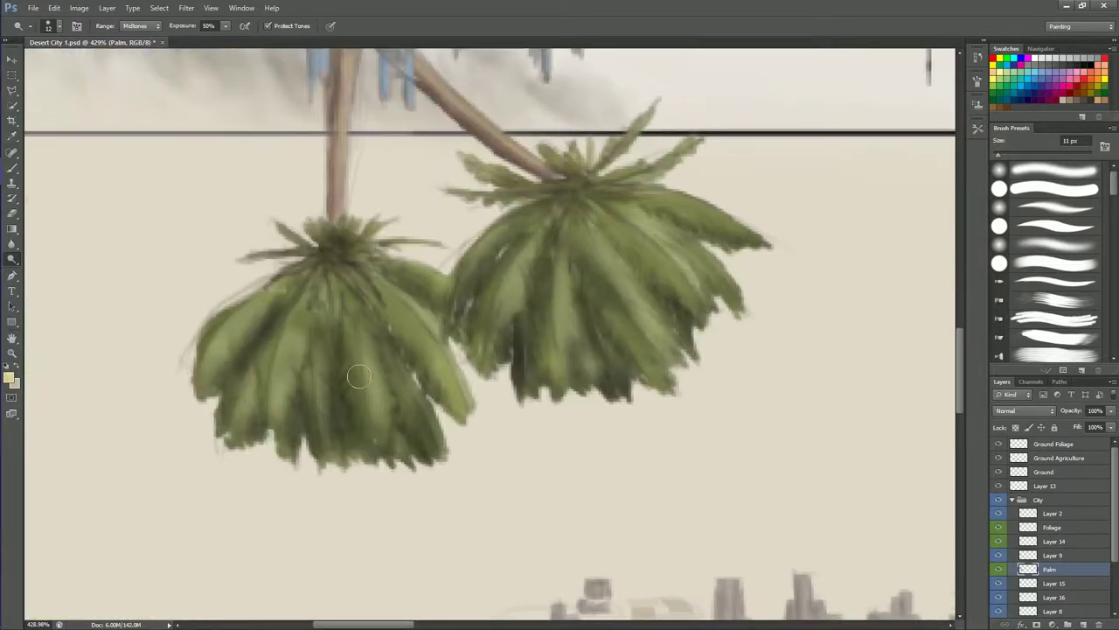
pyautogui.moveTo(548, 523); pyautogui.dragTo(382, 365)
pyautogui.hotkey('shift', 'o')
pyautogui.press('[')
pyautogui.press('[')
pyautogui.press('[')
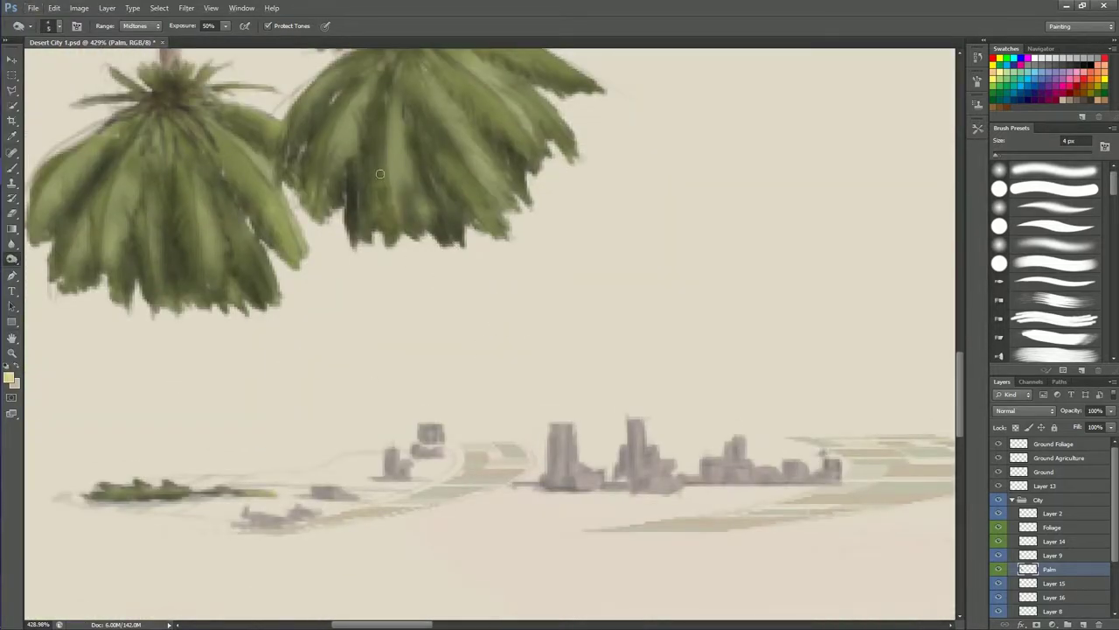
pyautogui.hotkey('ctrl', '0')
# Step: Collapse the City group, check Layer 2, and rename Layer 19 to 'Dunes Fore'
pyautogui.click(1045, 485)
pyautogui.click(1011, 499)
pyautogui.click(998, 531)
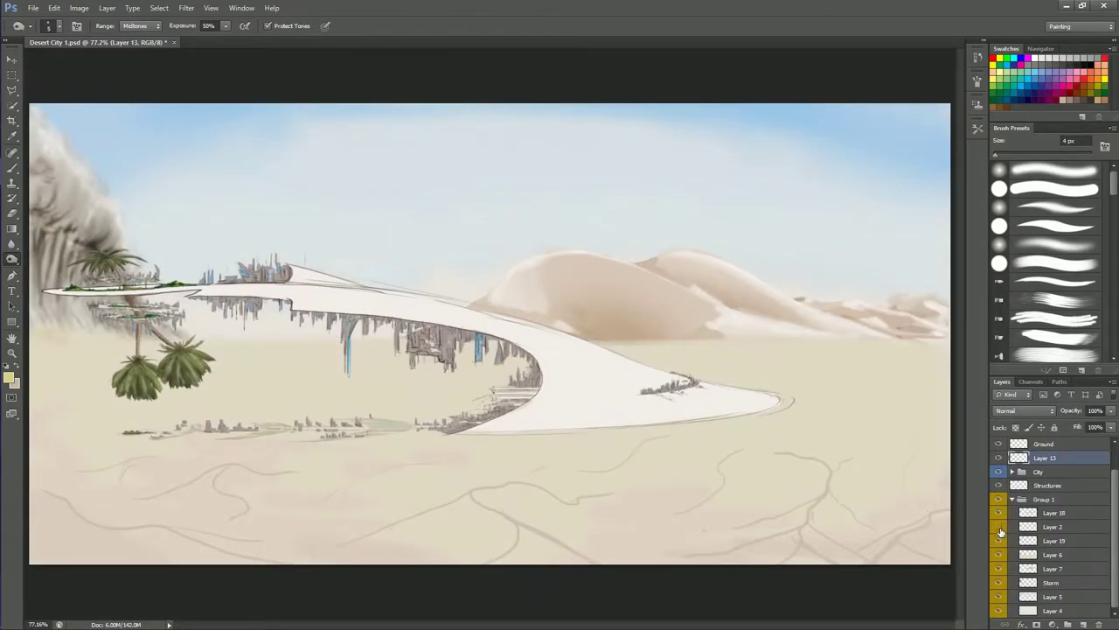
pyautogui.click(999, 528)
pyautogui.doubleClick(1054, 540)
pyautogui.write('Dunes Fore')
pyautogui.press('Return')
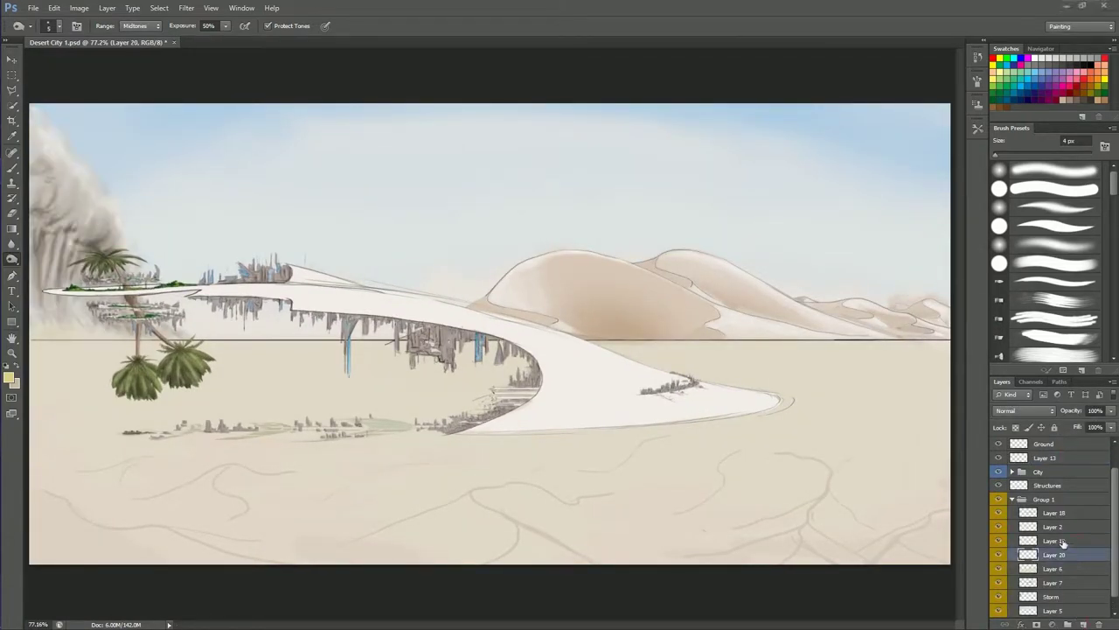
# Step: Add a new layer and name the group's layers 'Shade Fore', 'Shadow Far' and 'Detailing Far'
pyautogui.keyDown('ctrl'); pyautogui.click(1083, 624); pyautogui.keyUp('ctrl')
pyautogui.doubleClick(1054, 555)
pyautogui.write('Shade Fore')
pyautogui.click(1003, 514)
pyautogui.press('Tab')
pyautogui.write('Shadow F')
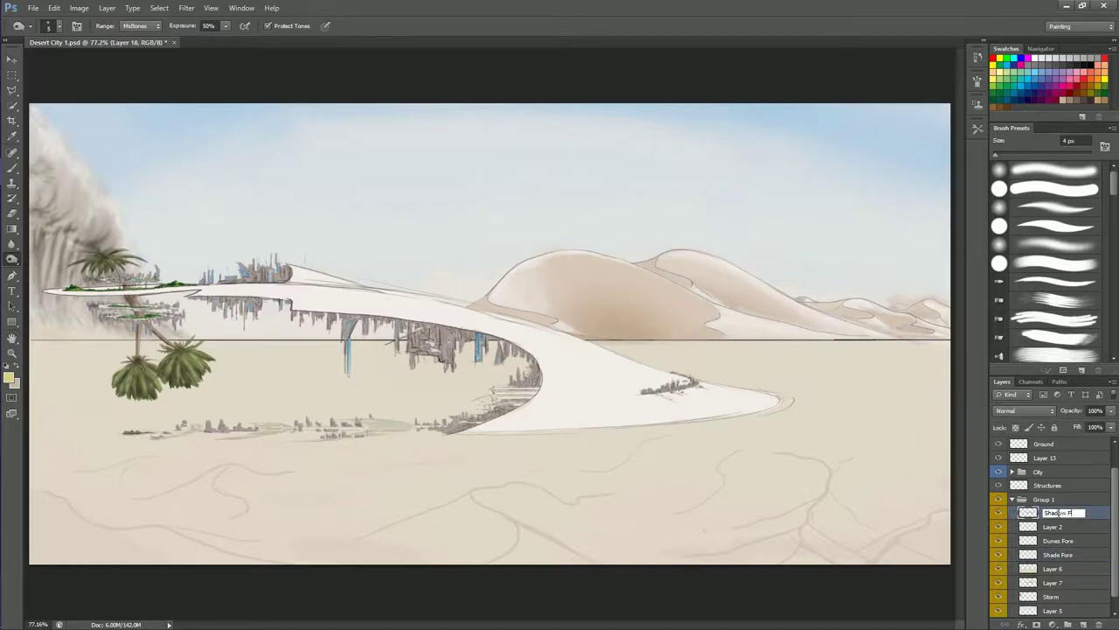
pyautogui.write('ar')
pyautogui.press('Return')
pyautogui.doubleClick(1052, 526)
pyautogui.write('Detailing Far')
pyautogui.click(1058, 554)
pyautogui.press('b')
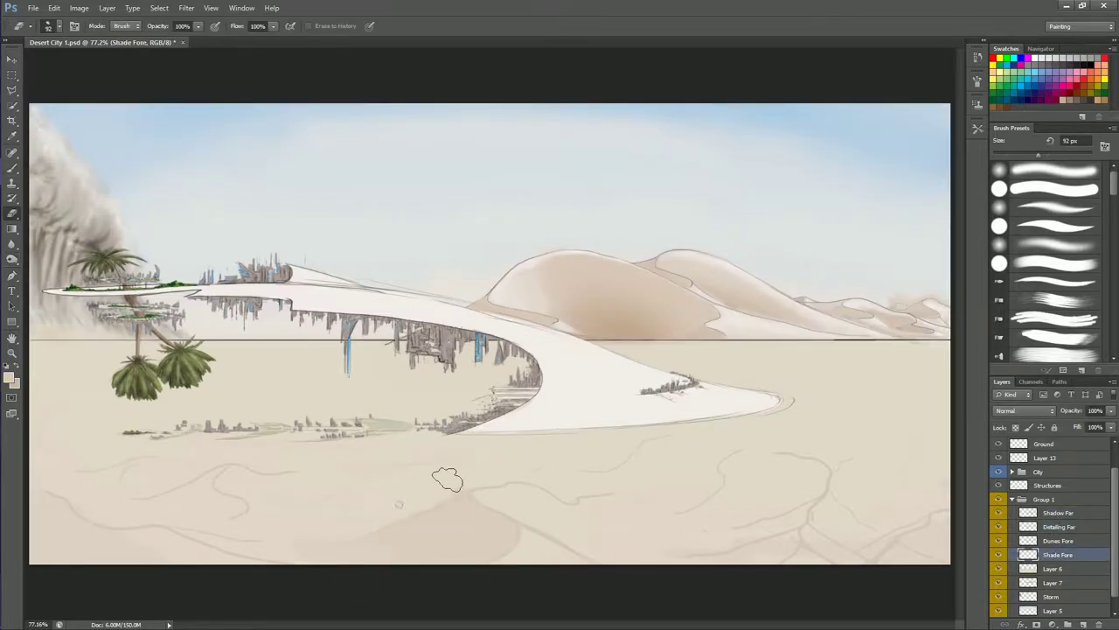
# Step: Toggle between brush and eraser, shrinking the eraser to about 7 px, then about 9 px
pyautogui.scroll(3, 717, 535)
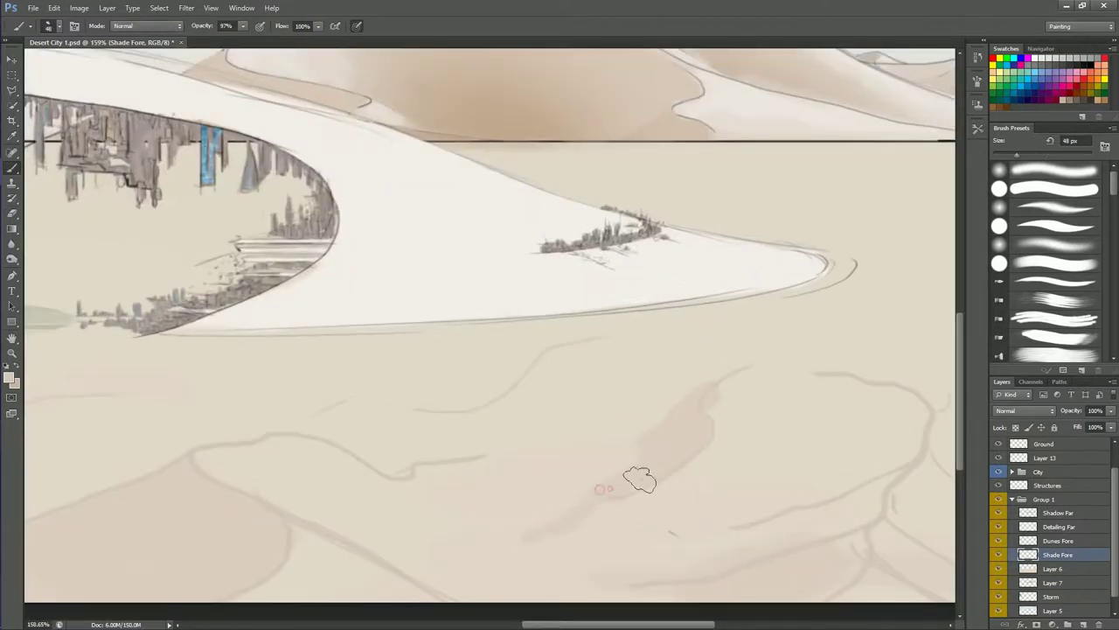
pyautogui.press('e')
pyautogui.moveTo(718, 377); pyautogui.dragTo(714, 392)
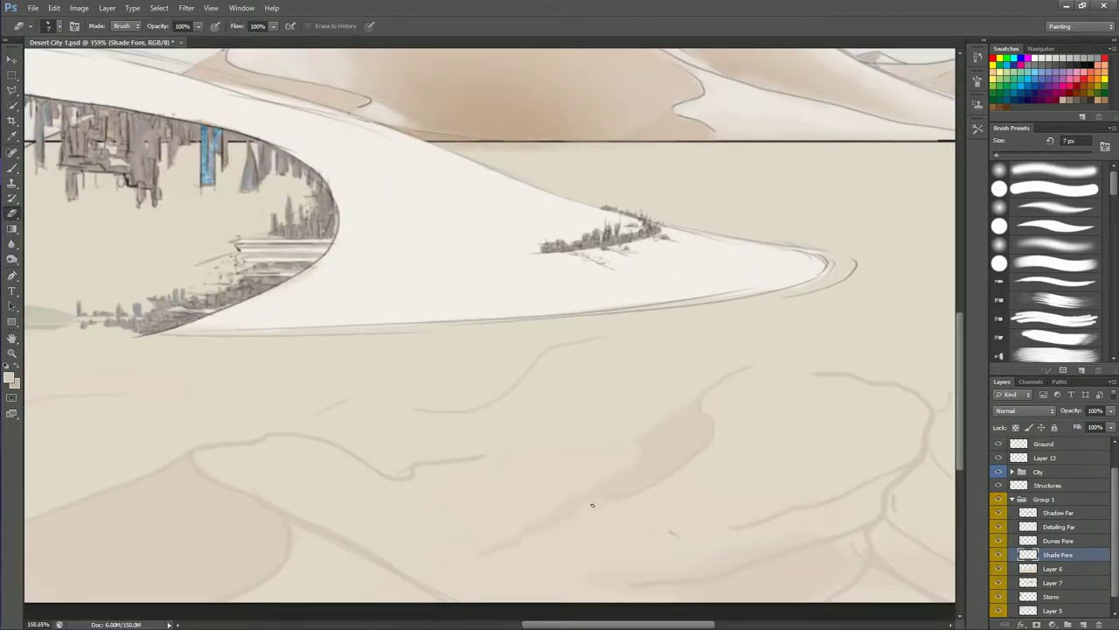
pyautogui.scroll(1, 636, 405)
pyautogui.press('b')
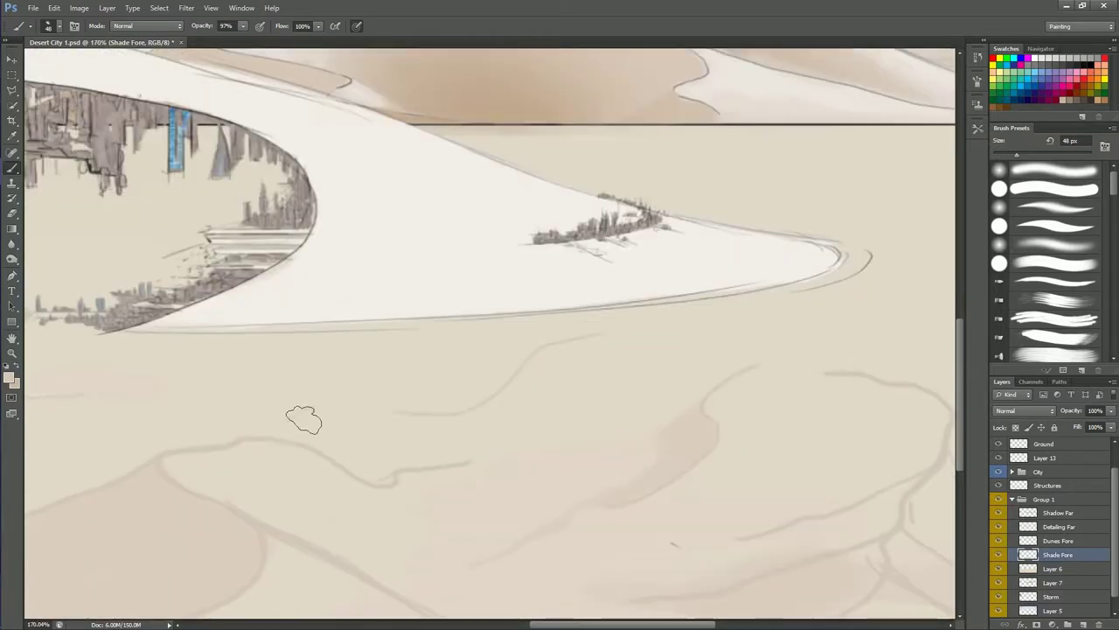
pyautogui.press('e')
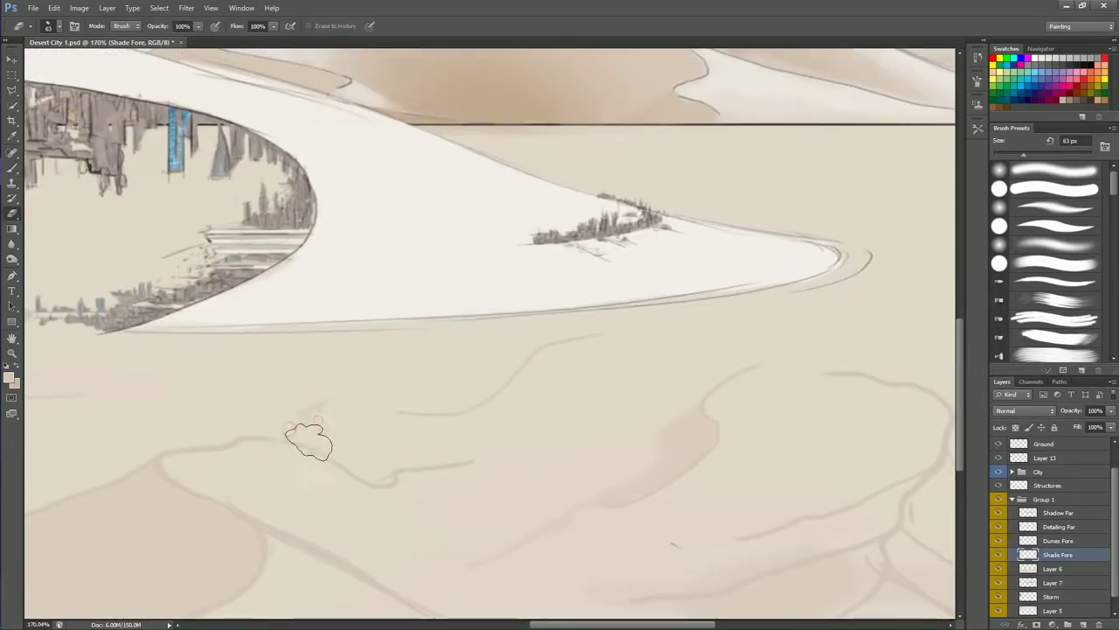
pyautogui.moveTo(386, 456); pyautogui.dragTo(320, 437)
# Step: Erase and lighten the stray shade mark on the foreground sand
pyautogui.scroll(3, 328, 433)
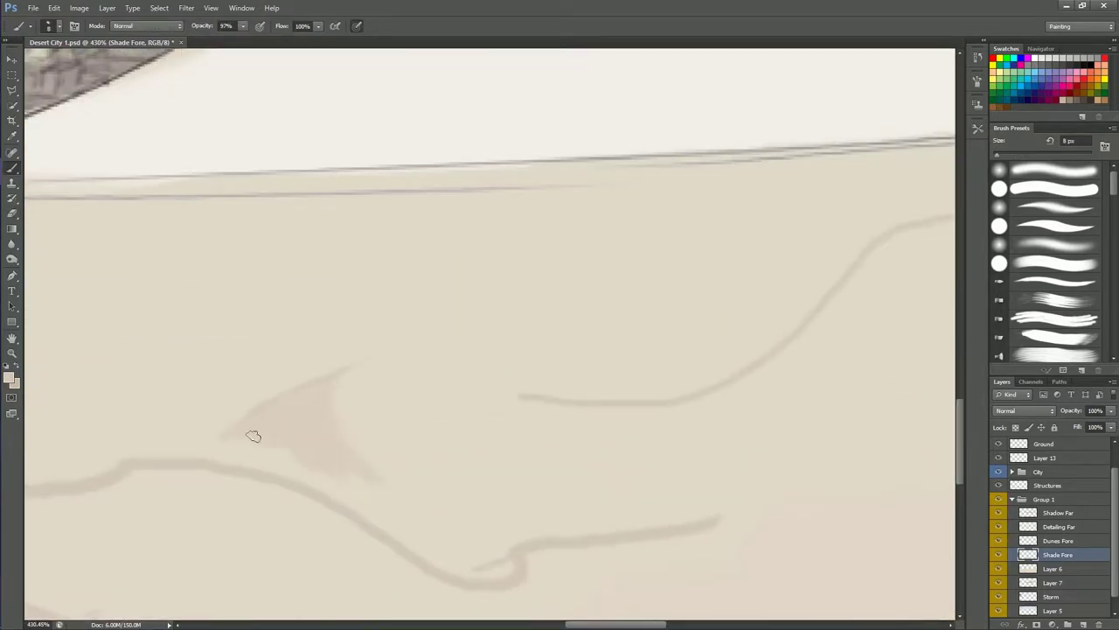
pyautogui.scroll(-10, 288, 495)
pyautogui.scroll(6, 400, 457)
pyautogui.press('b')
pyautogui.press('e')
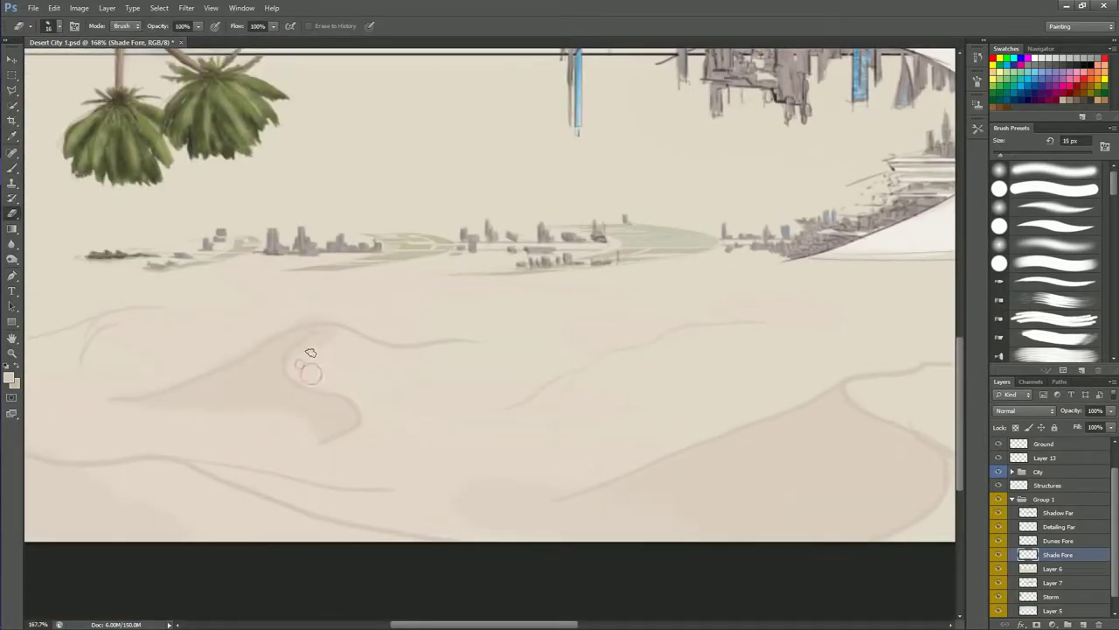
pyautogui.press('b')
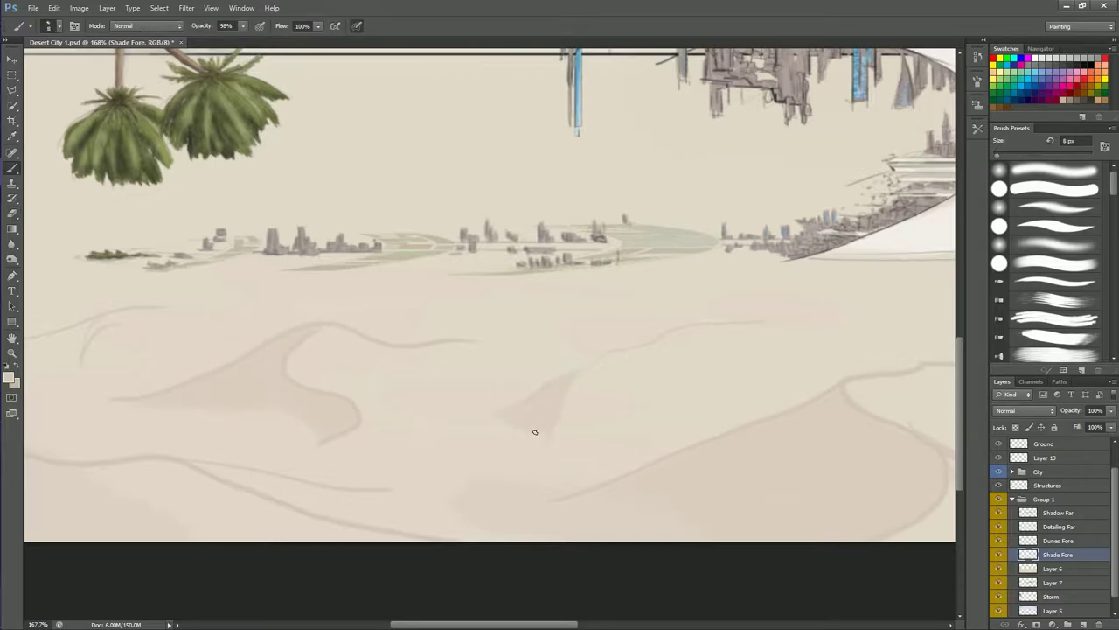
pyautogui.press('e')
pyautogui.scroll(-2, 376, 379)
pyautogui.moveTo(287, 389); pyautogui.dragTo(366, 412)
pyautogui.scroll(5, 373, 418)
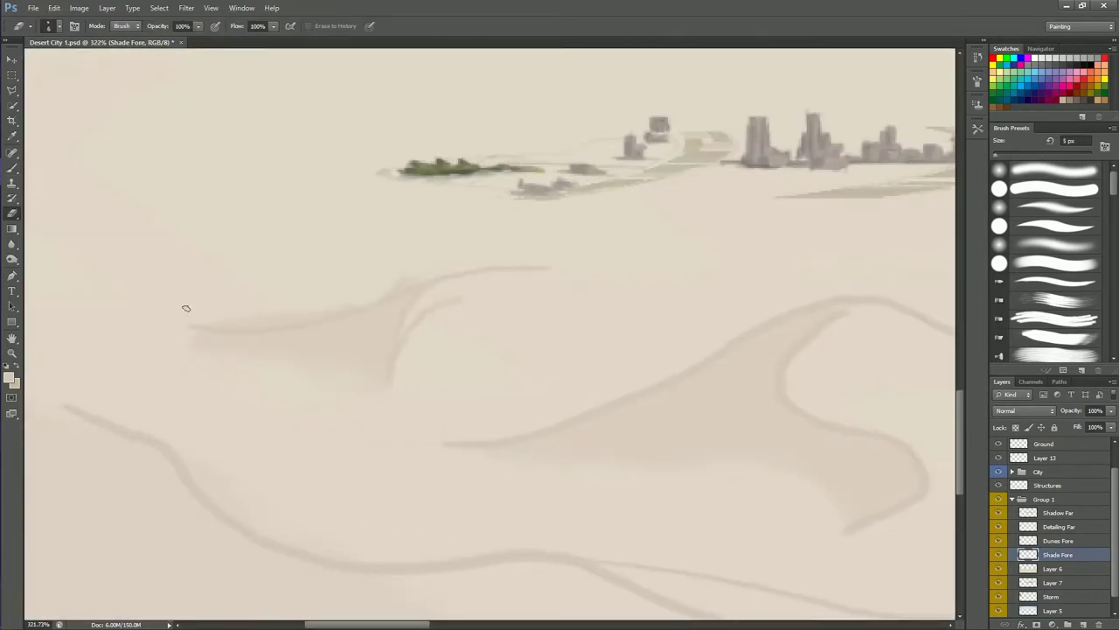
pyautogui.scroll(-3, 345, 309)
# Step: Paint soft shade along the lower dune line, undo a dark left-edge stroke, and set opacity to 100%
pyautogui.press('b')
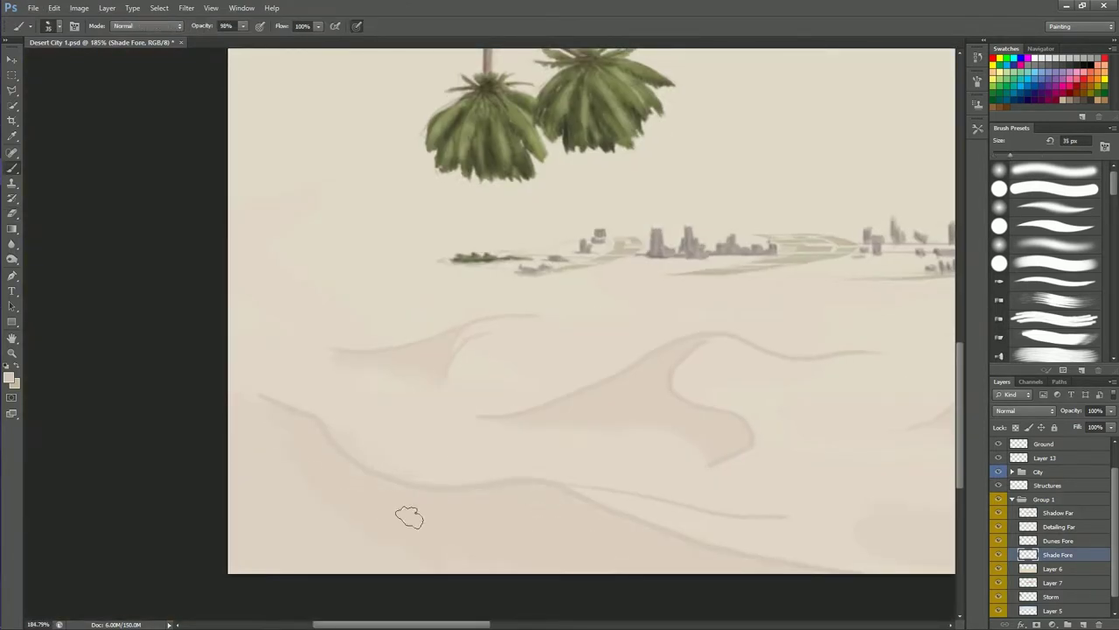
pyautogui.hscroll(5, 355, 538)
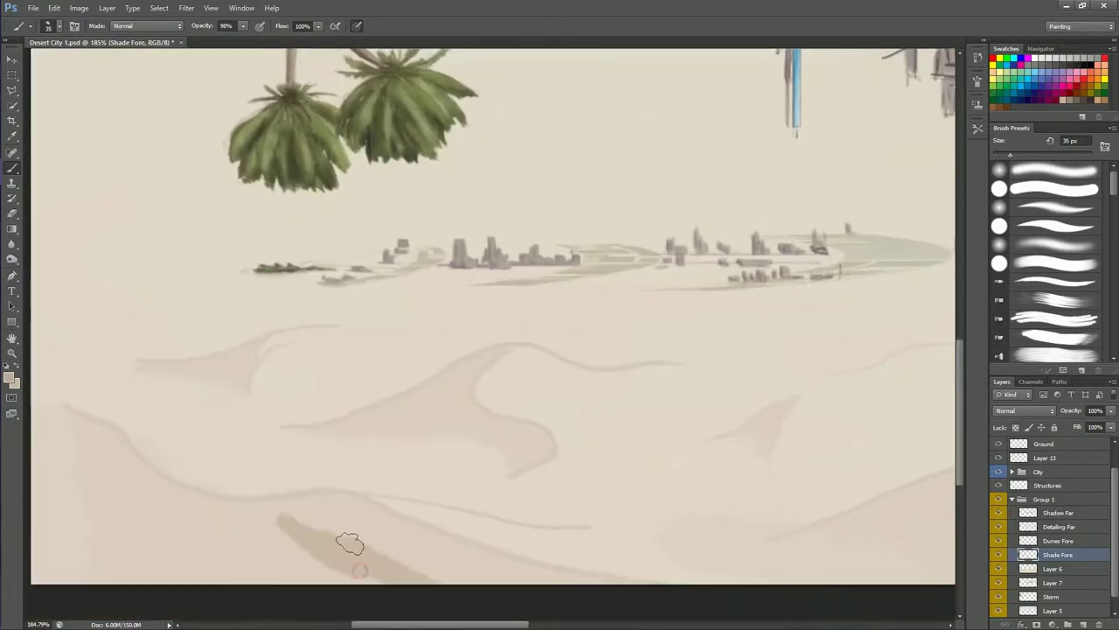
pyautogui.moveTo(288, 523); pyautogui.dragTo(603, 579)
pyautogui.moveTo(437, 525); pyautogui.dragTo(166, 487)
pyautogui.moveTo(61, 411); pyautogui.dragTo(152, 548)
pyautogui.hotkey('ctrl', 'z')
pyautogui.scroll(-2, 320, 390)
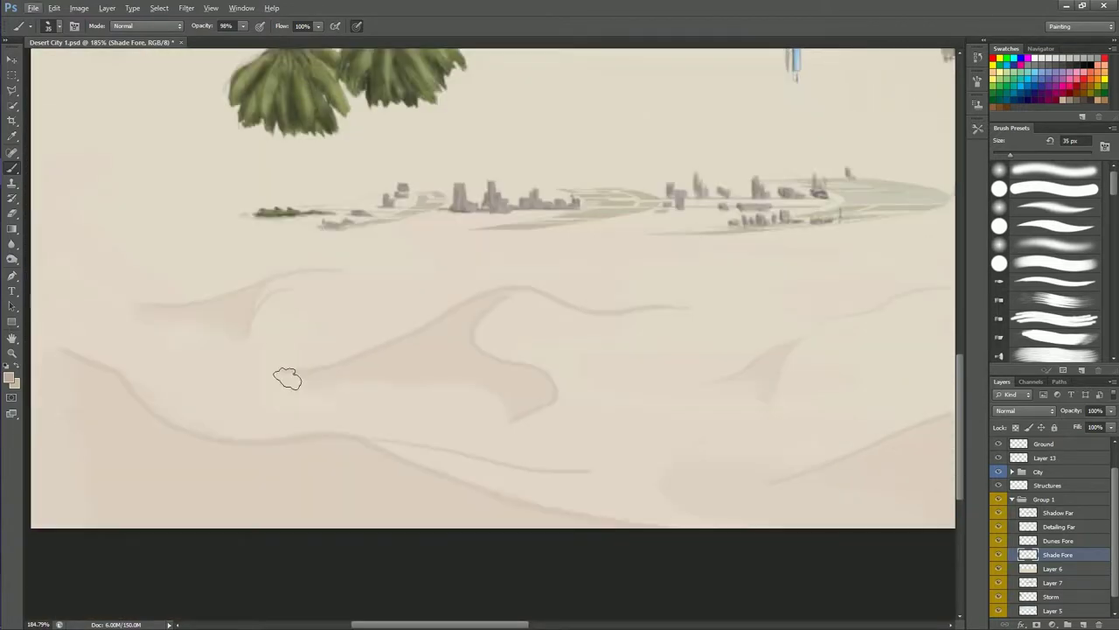
pyautogui.scroll(-5, 583, 515)
pyautogui.scroll(4, 621, 522)
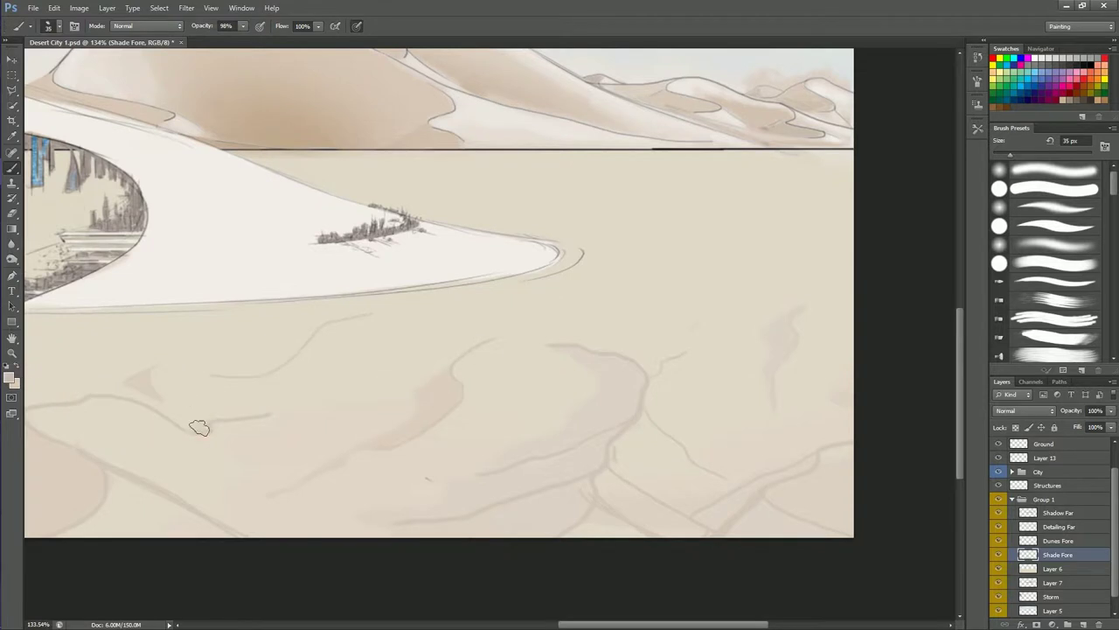
pyautogui.press('0')
pyautogui.rightClick(1028, 556)
pyautogui.click(1045, 394)
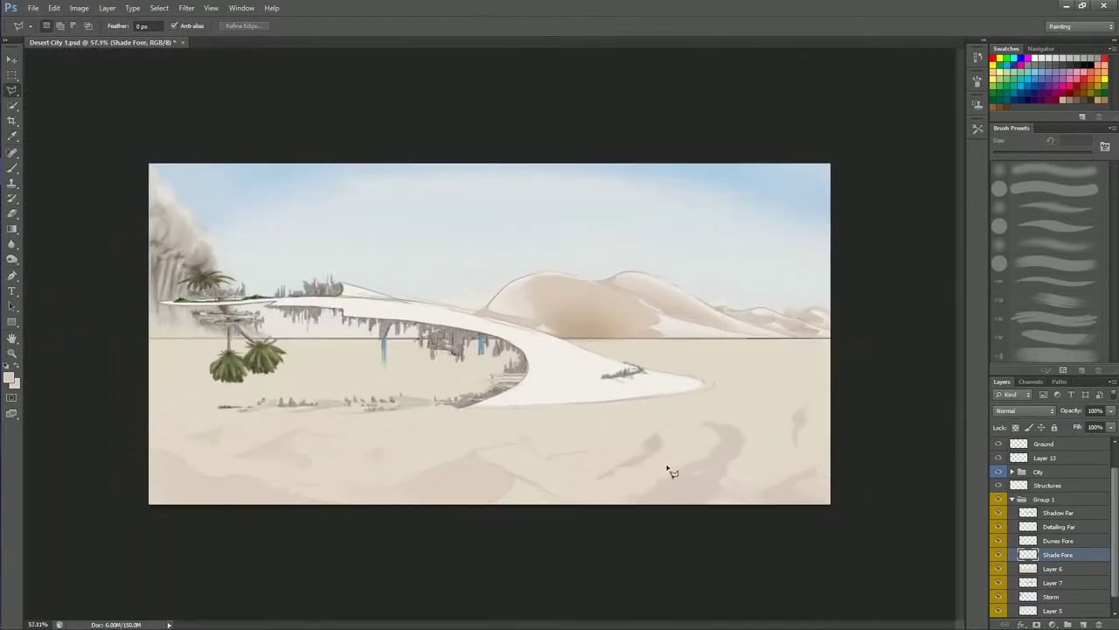
# Step: Show Dunes Fore, lasso a foreground dune region, and paint a pale lit sand patch on the bottom dunes
pyautogui.scroll(1, 670, 472)
pyautogui.click(998, 542)
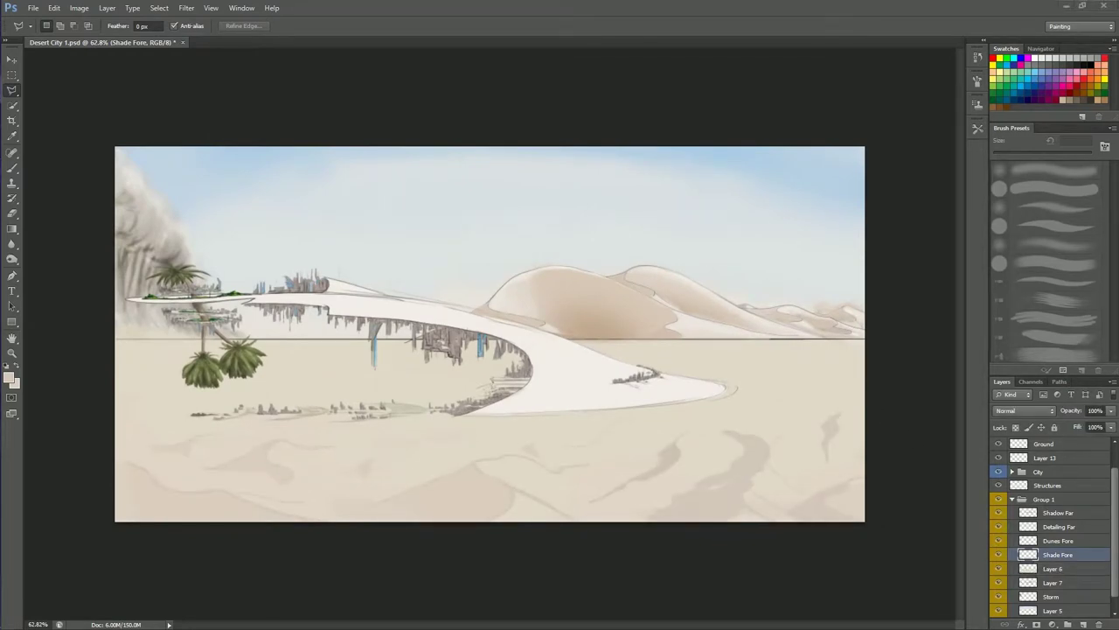
pyautogui.moveTo(367, 211); pyautogui.dragTo(347, 170)
pyautogui.press('b')
pyautogui.scroll(2, 700, 322)
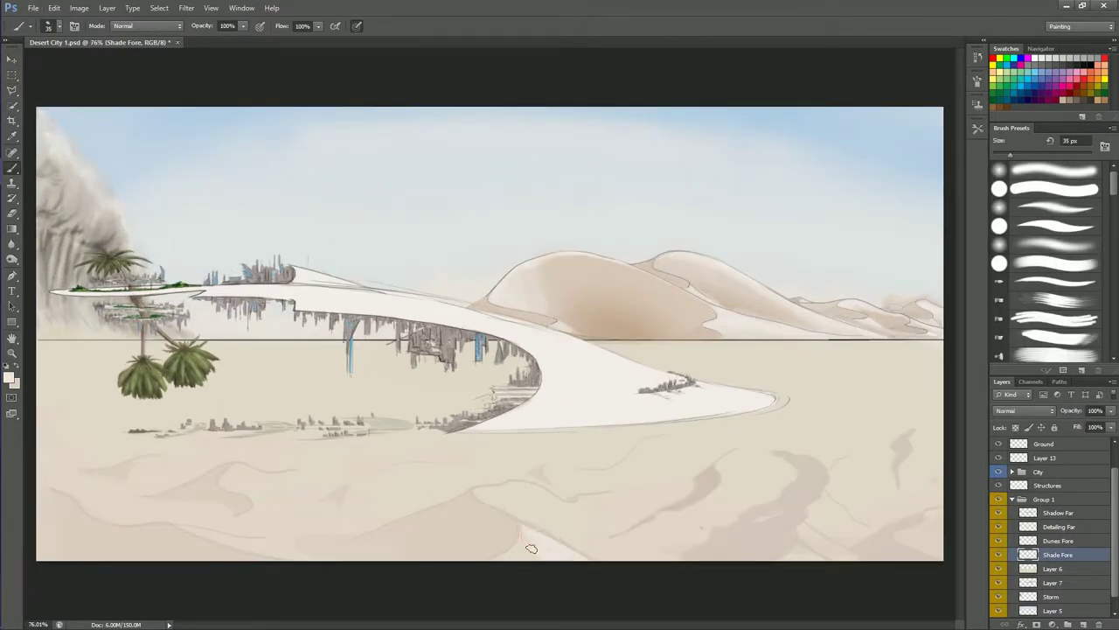
pyautogui.moveTo(582, 518); pyautogui.dragTo(494, 561)
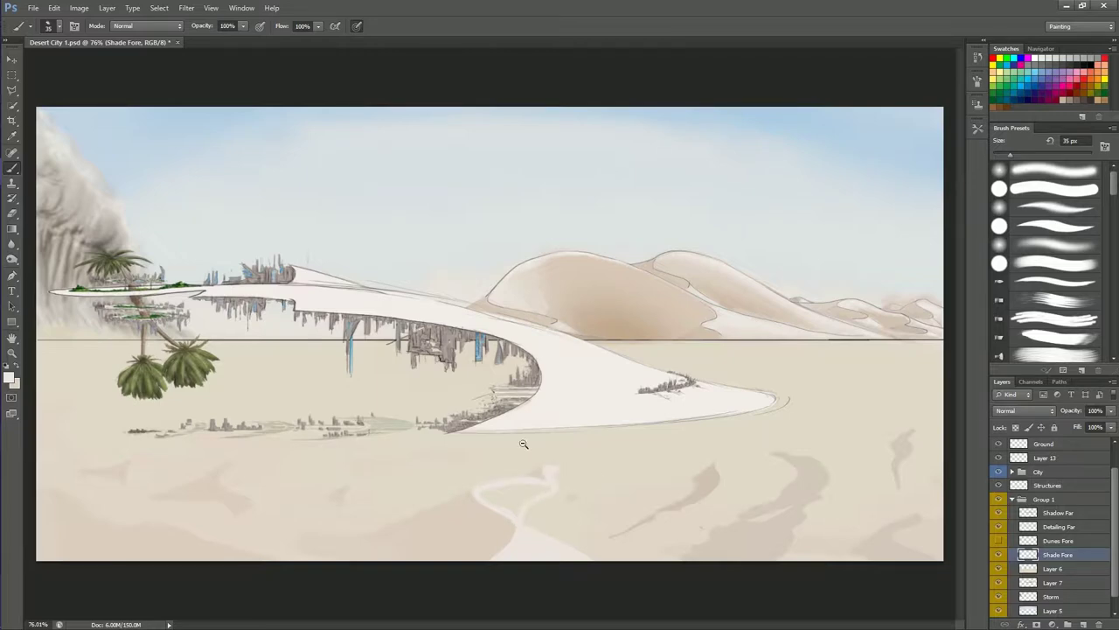
pyautogui.scroll(5, 523, 444)
pyautogui.press('e')
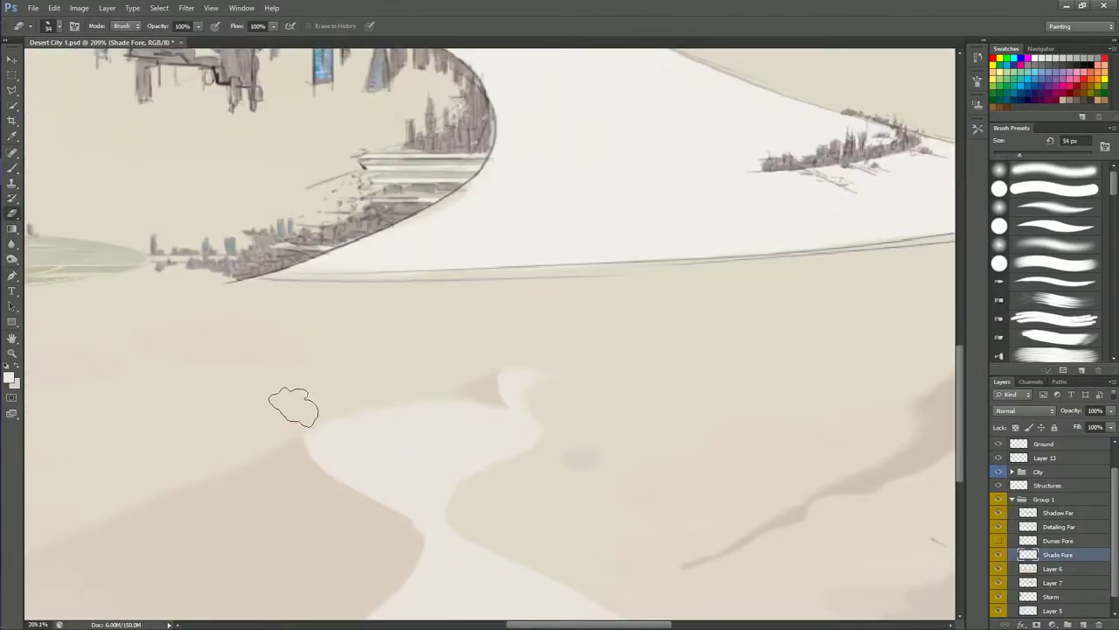
# Step: Outline a light highlight with a 5 px brush from the shadow edge up to the dune crest
pyautogui.moveTo(490, 398); pyautogui.dragTo(464, 398)
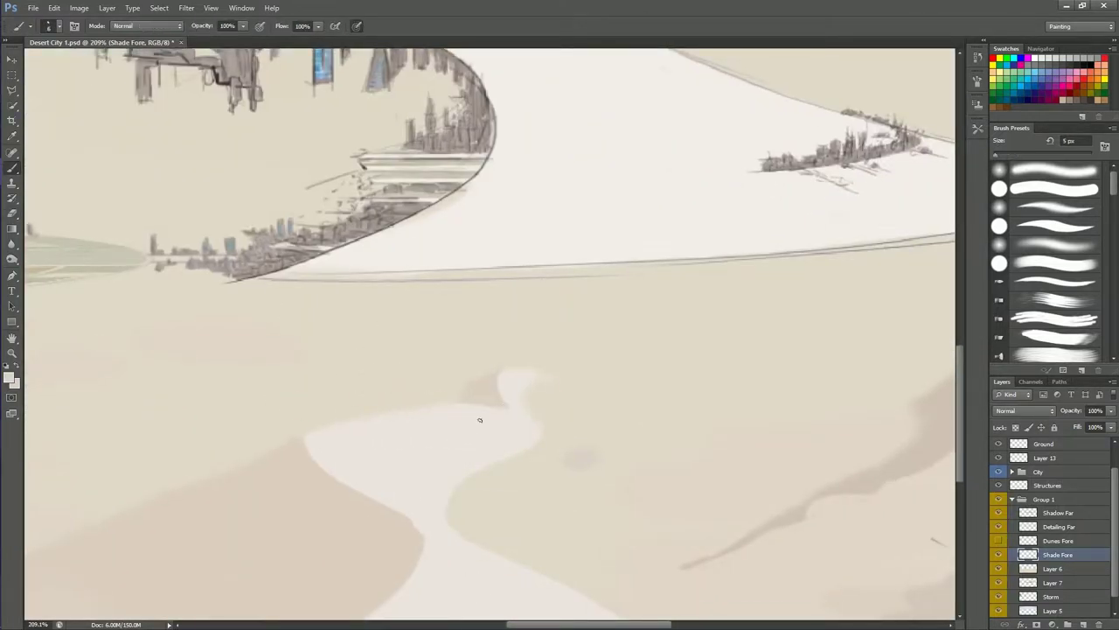
pyautogui.scroll(-3, 472, 430)
pyautogui.scroll(-1, 473, 374)
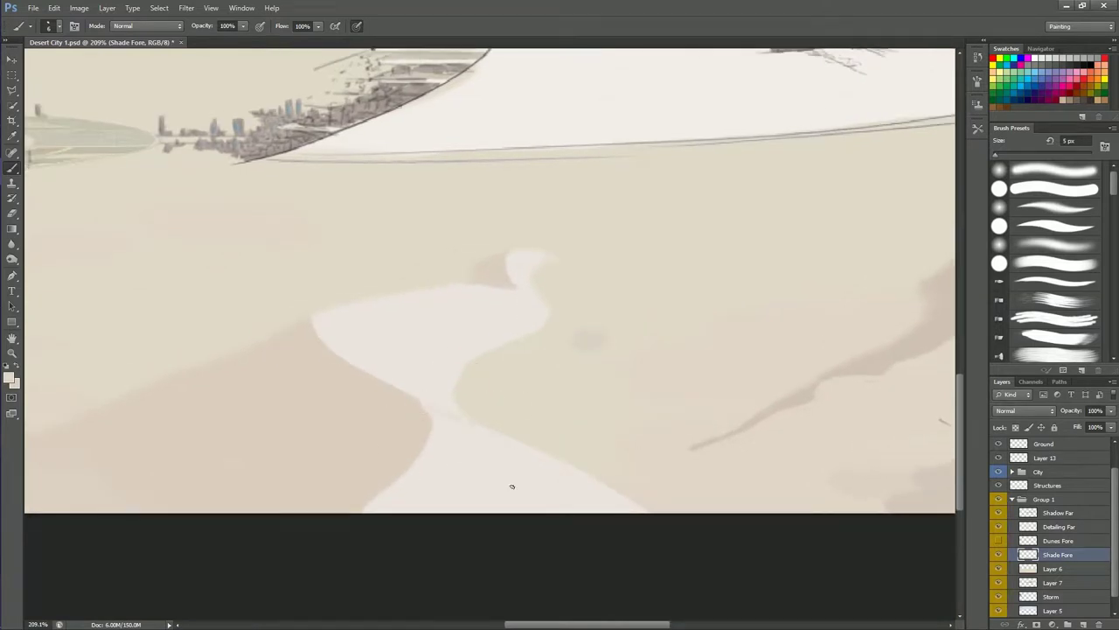
pyautogui.moveTo(453, 368); pyautogui.dragTo(460, 364)
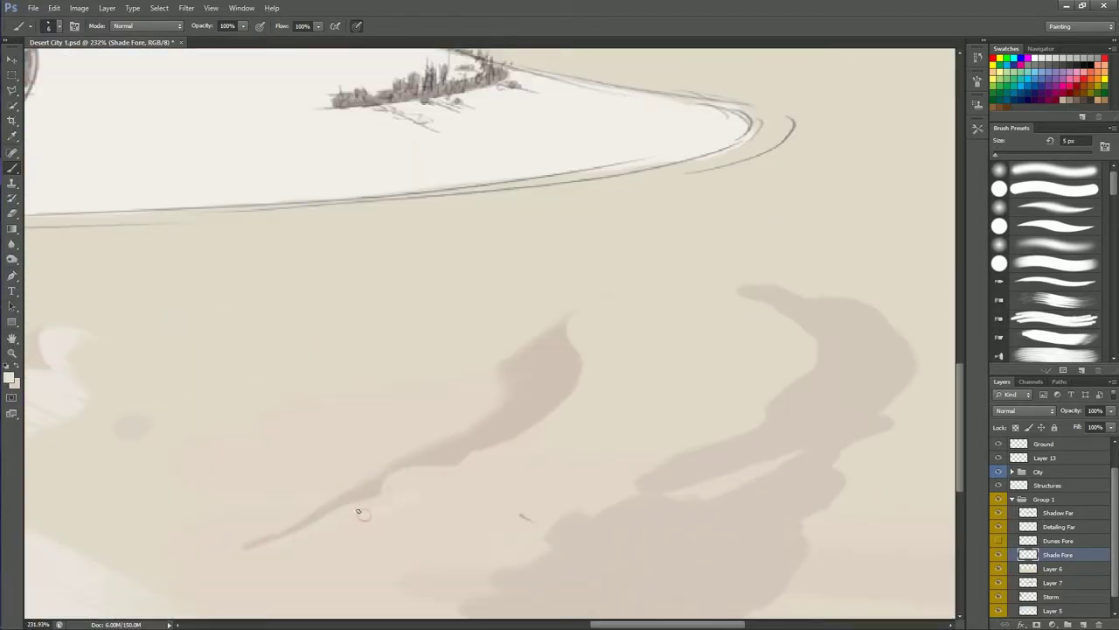
pyautogui.moveTo(359, 511); pyautogui.dragTo(344, 510)
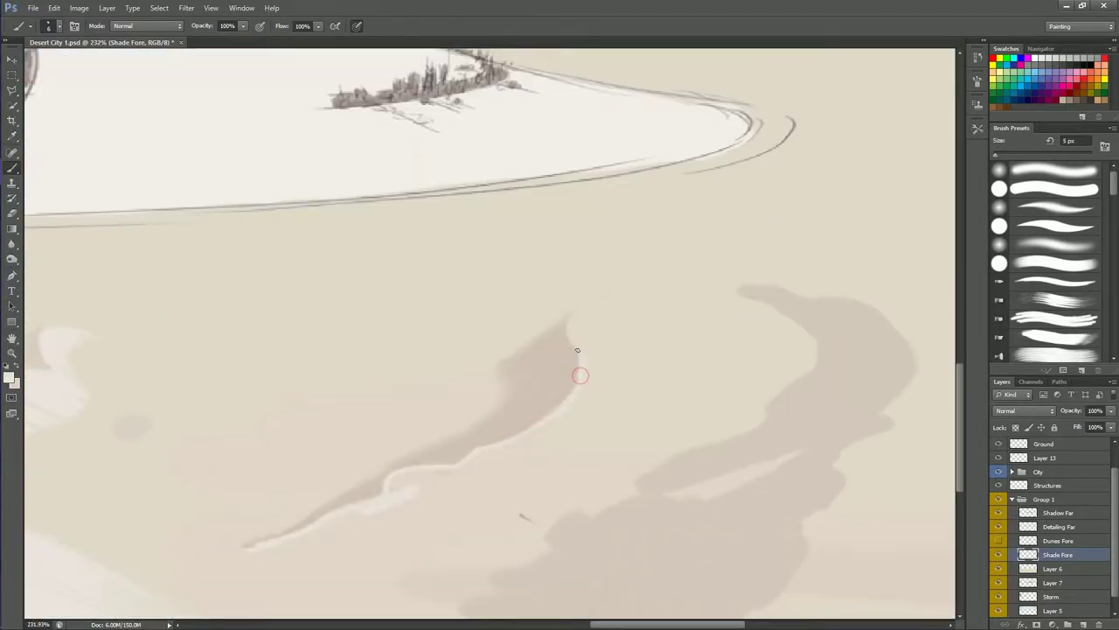
pyautogui.moveTo(579, 314); pyautogui.dragTo(619, 297)
# Step: Fill the outlined highlight with light sand, extend its lower tip, and set the eraser to 1 px
pyautogui.hotkey('shift', 'g')
pyautogui.click(576, 408)
pyautogui.press('b')
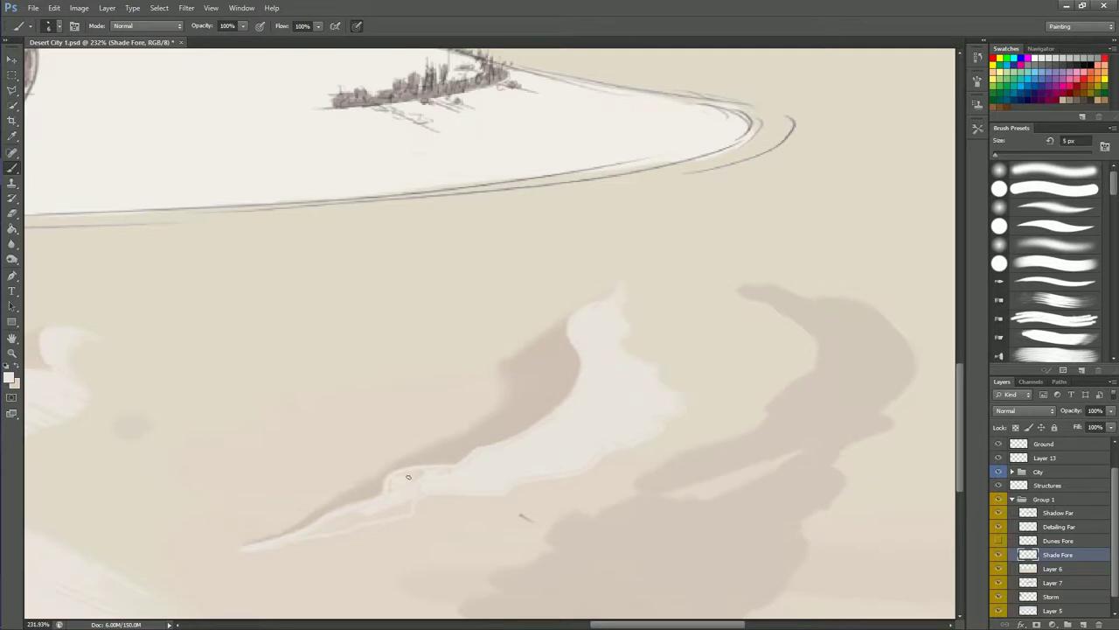
pyautogui.moveTo(300, 537); pyautogui.dragTo(373, 515)
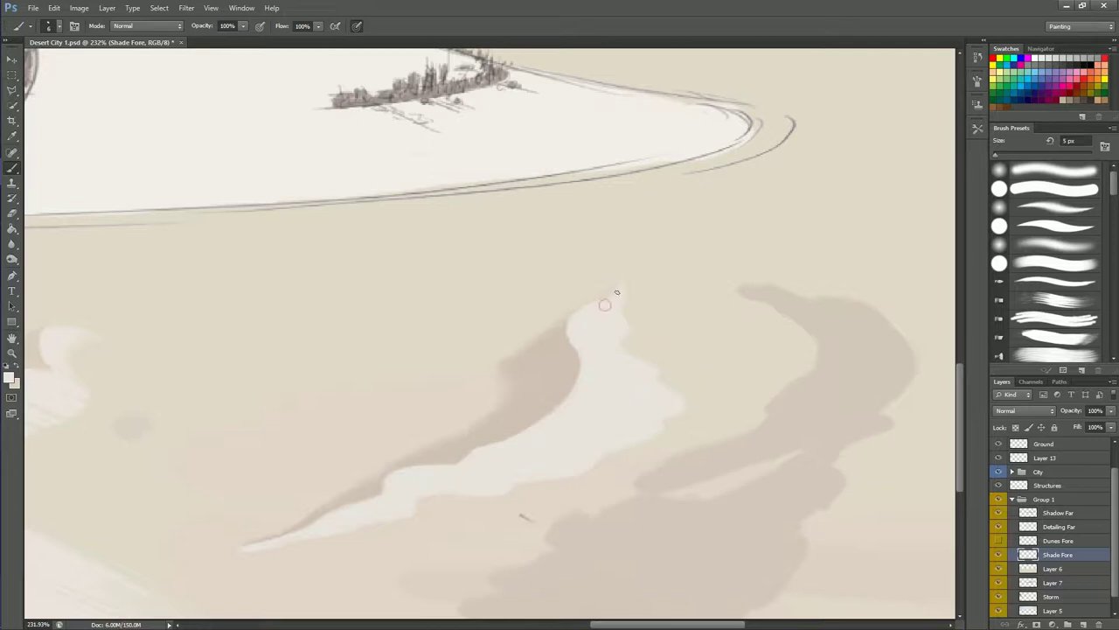
pyautogui.press('e')
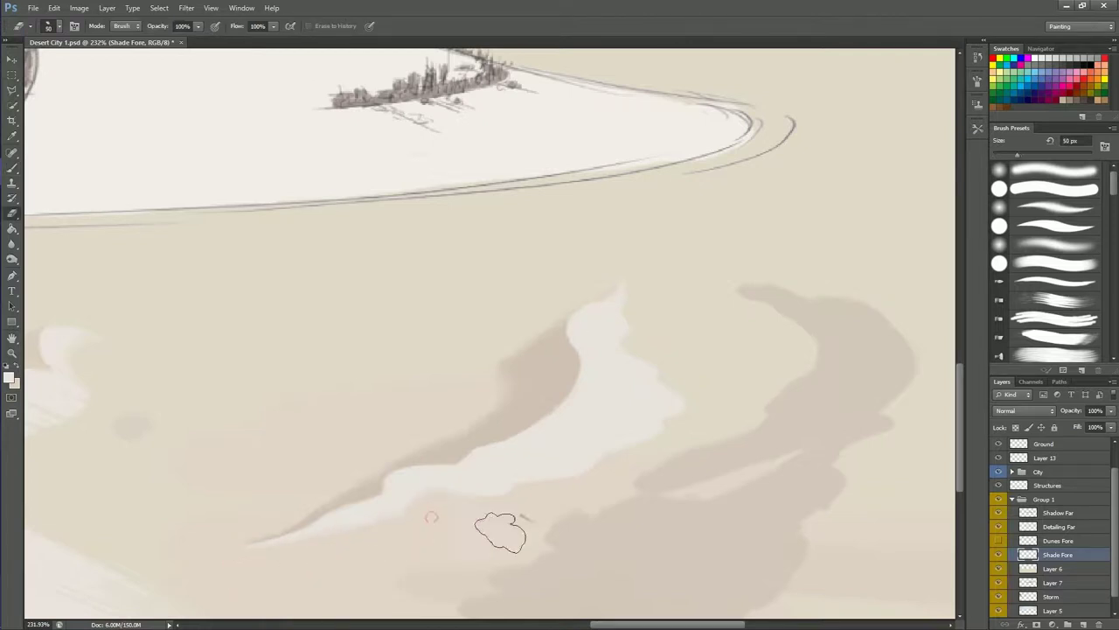
pyautogui.press('[')
pyautogui.press('[')
pyautogui.press('[')
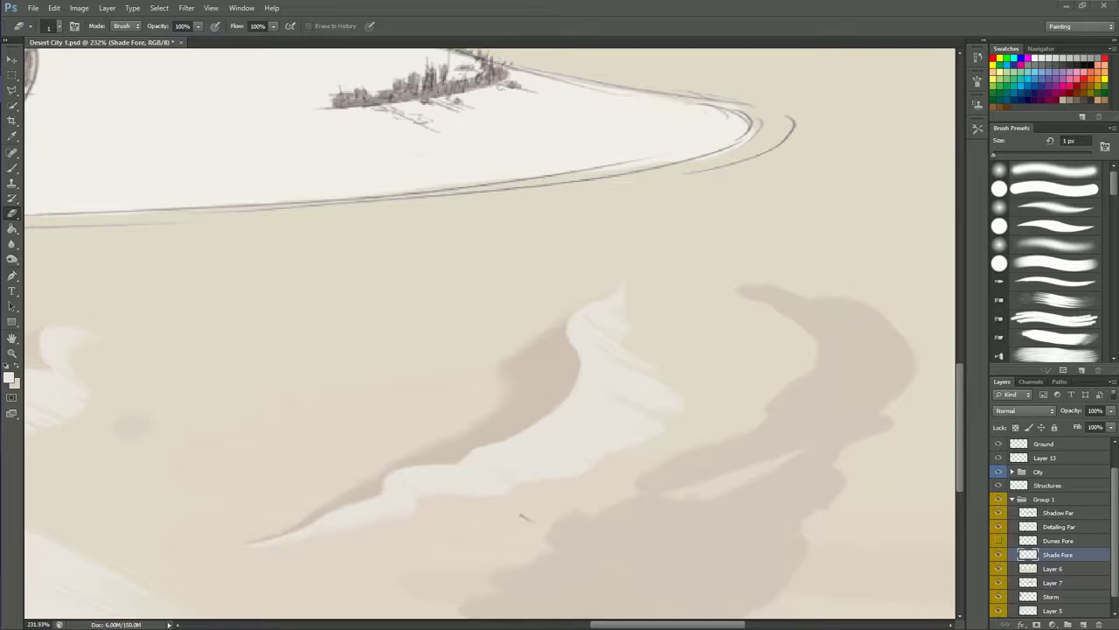
pyautogui.scroll(-3, 545, 313)
# Step: Paint a light highlight along the dune ridge below the city and enlarge the eraser to about 90 px
pyautogui.moveTo(309, 370); pyautogui.dragTo(505, 381)
pyautogui.press('b')
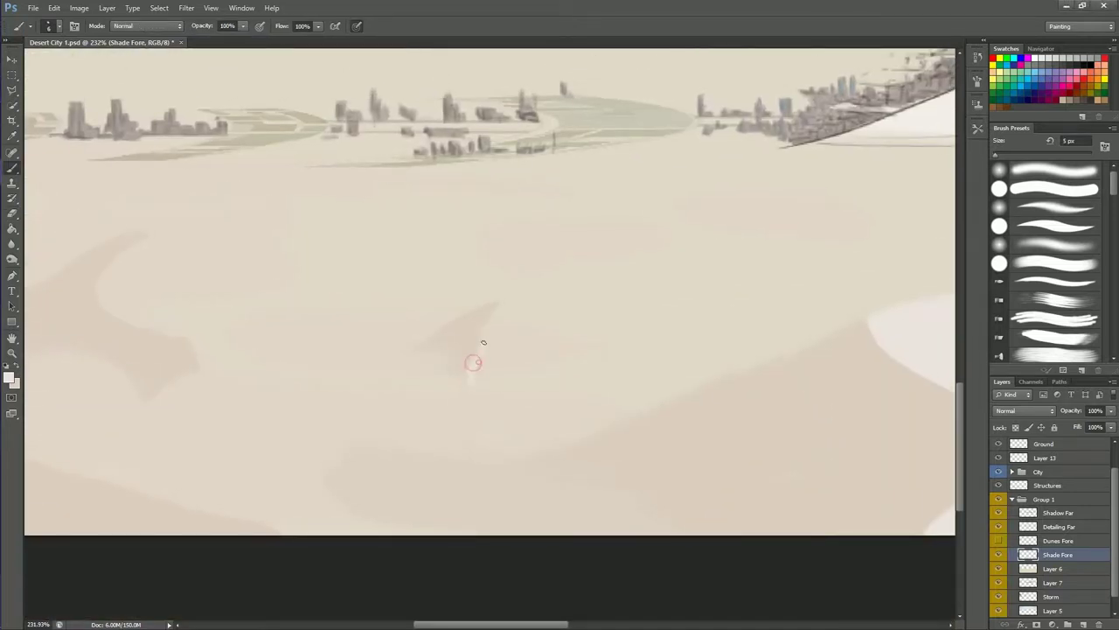
pyautogui.moveTo(603, 345)
pyautogui.mouseDown()
pyautogui.moveTo(540, 366)
pyautogui.moveTo(501, 361)
pyautogui.mouseUp()
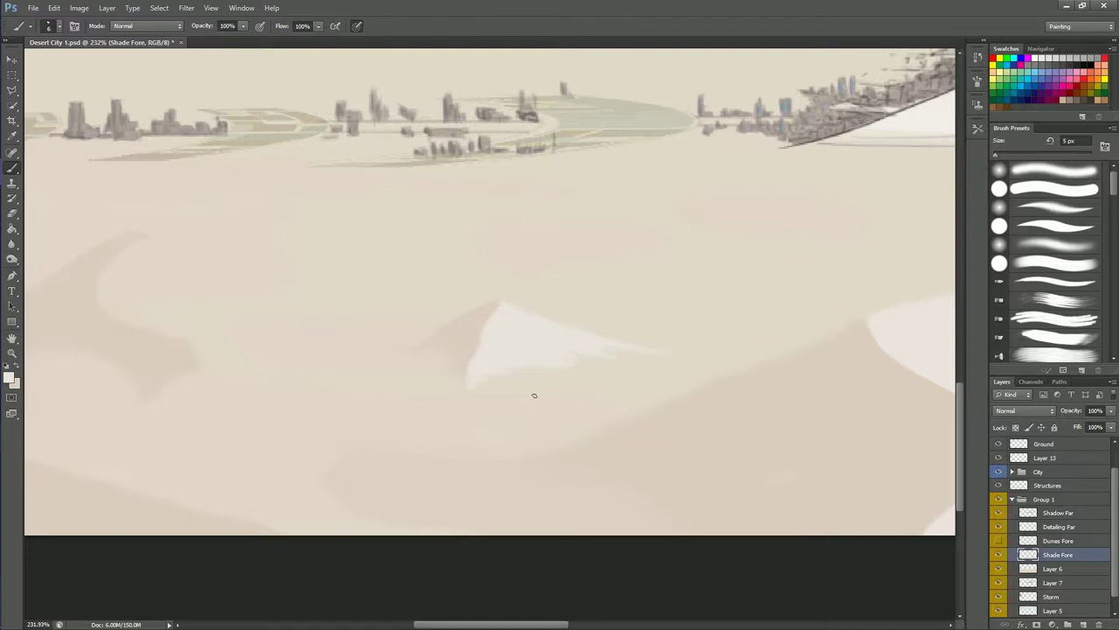
pyautogui.press('e')
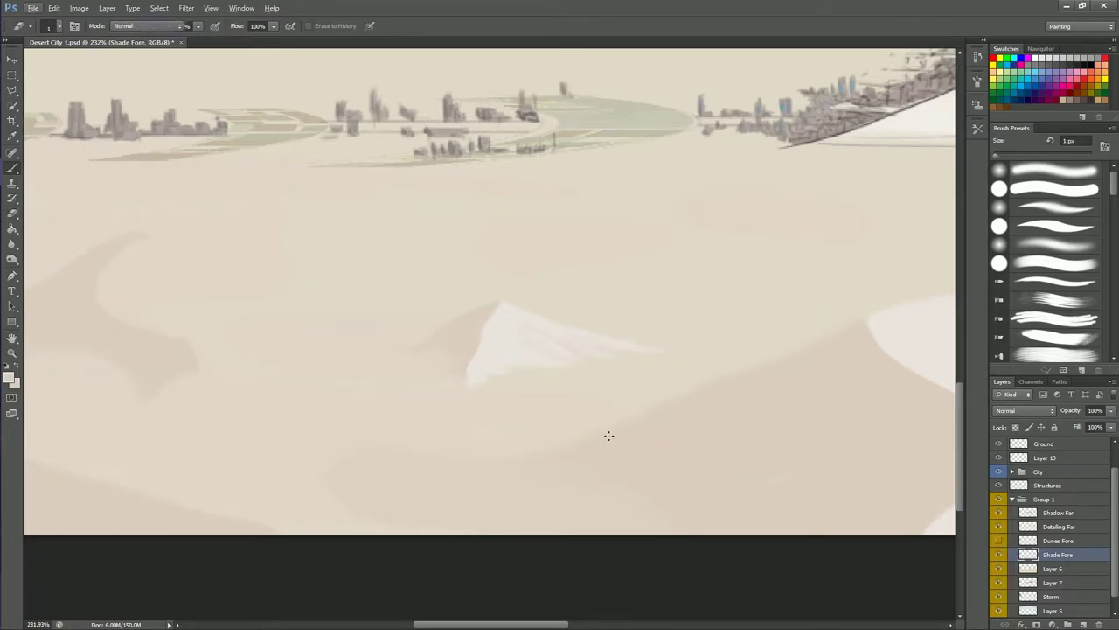
pyautogui.moveTo(517, 393); pyautogui.dragTo(536, 407)
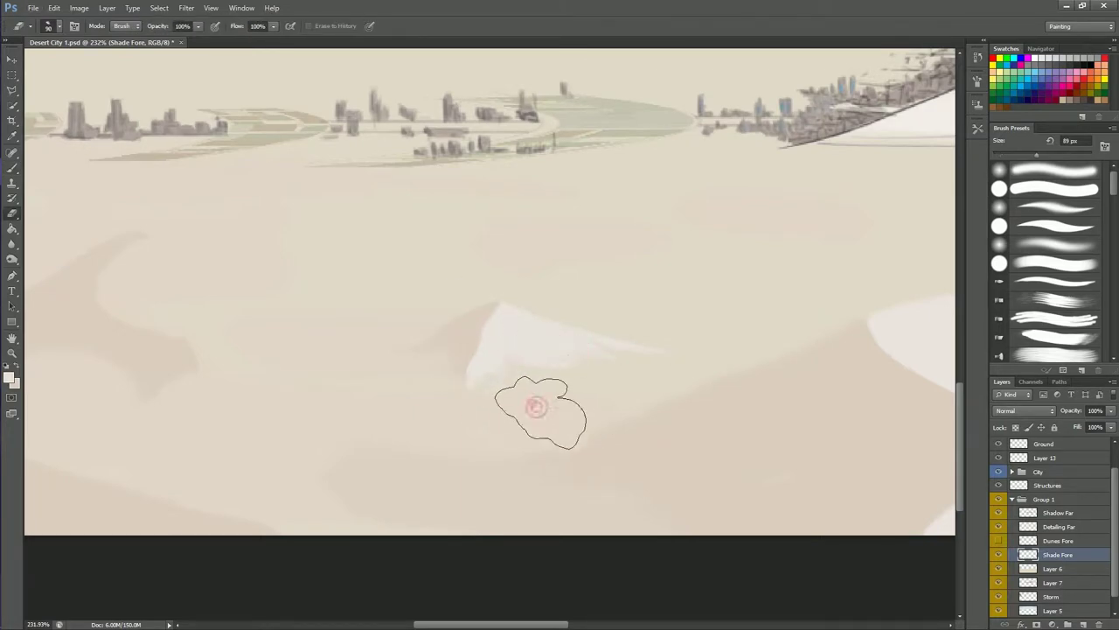
pyautogui.scroll(-5, 536, 406)
pyautogui.scroll(1, 320, 467)
pyautogui.scroll(3, 200, 513)
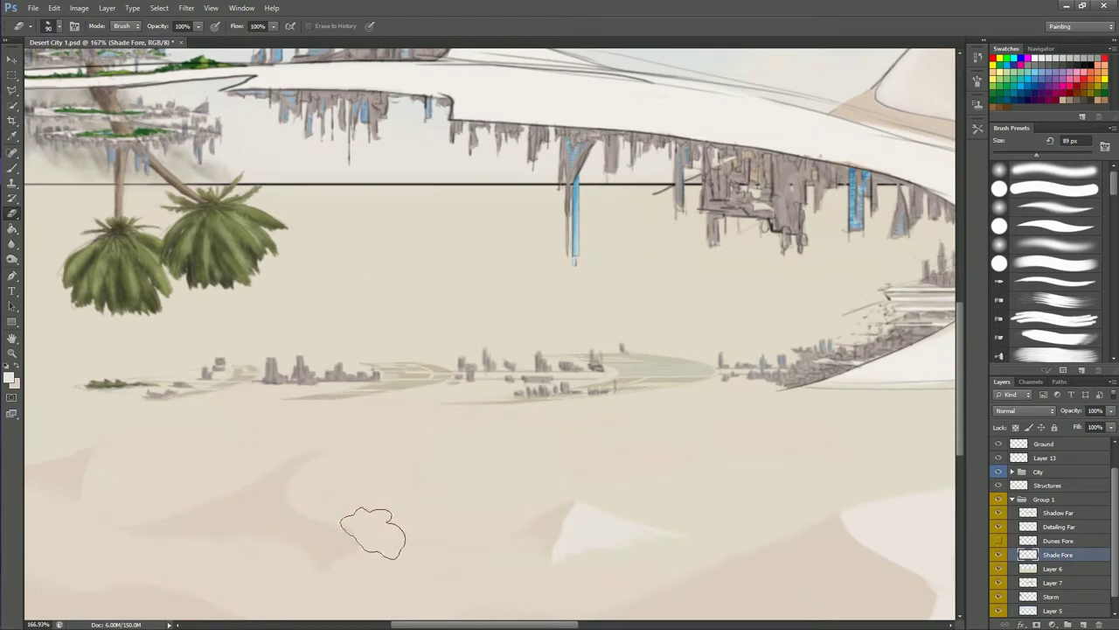
# Step: Paint a light edge along the crest of the left-hand dunes
pyautogui.moveTo(373, 534); pyautogui.dragTo(997, 5)
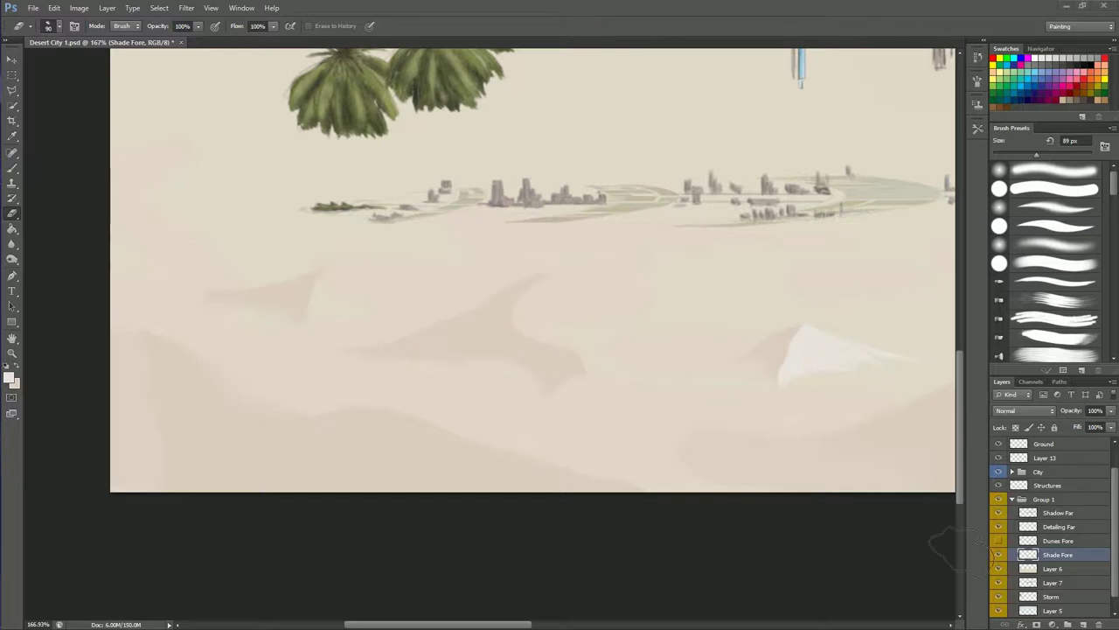
pyautogui.press('b')
pyautogui.scroll(3, 580, 385)
pyautogui.moveTo(512, 409)
pyautogui.mouseDown()
pyautogui.moveTo(584, 350)
pyautogui.moveTo(469, 251)
pyautogui.moveTo(520, 200)
pyautogui.moveTo(619, 282)
pyautogui.moveTo(518, 415)
pyautogui.moveTo(592, 397)
pyautogui.moveTo(632, 365)
pyautogui.moveTo(640, 335)
pyautogui.moveTo(511, 301)
pyautogui.moveTo(602, 300)
pyautogui.moveTo(482, 252)
pyautogui.moveTo(627, 327)
pyautogui.mouseUp()
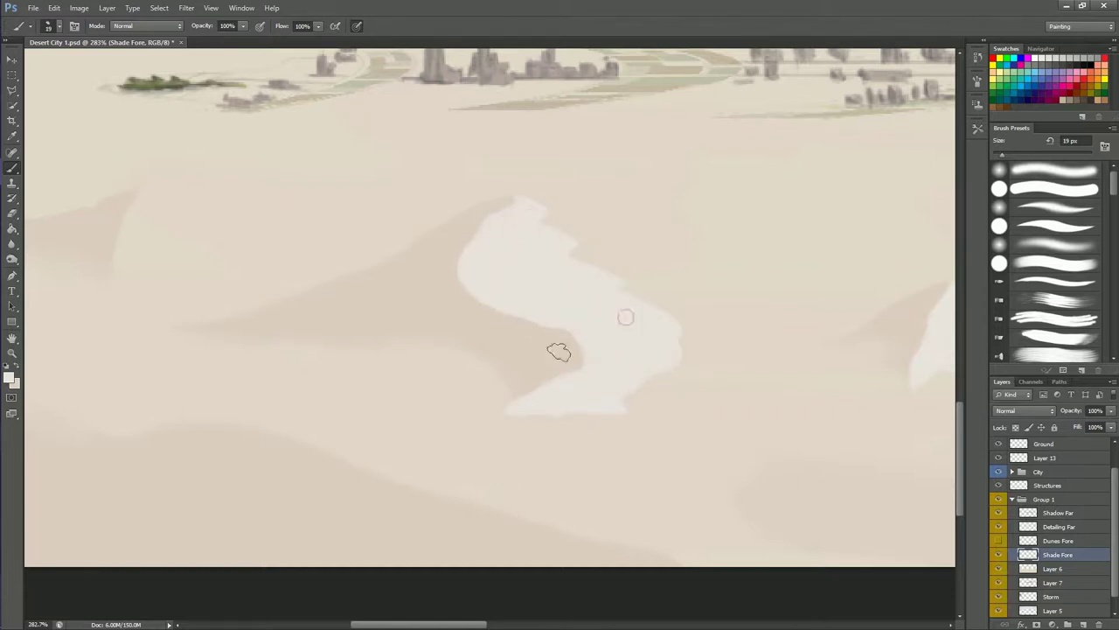
pyautogui.press('e')
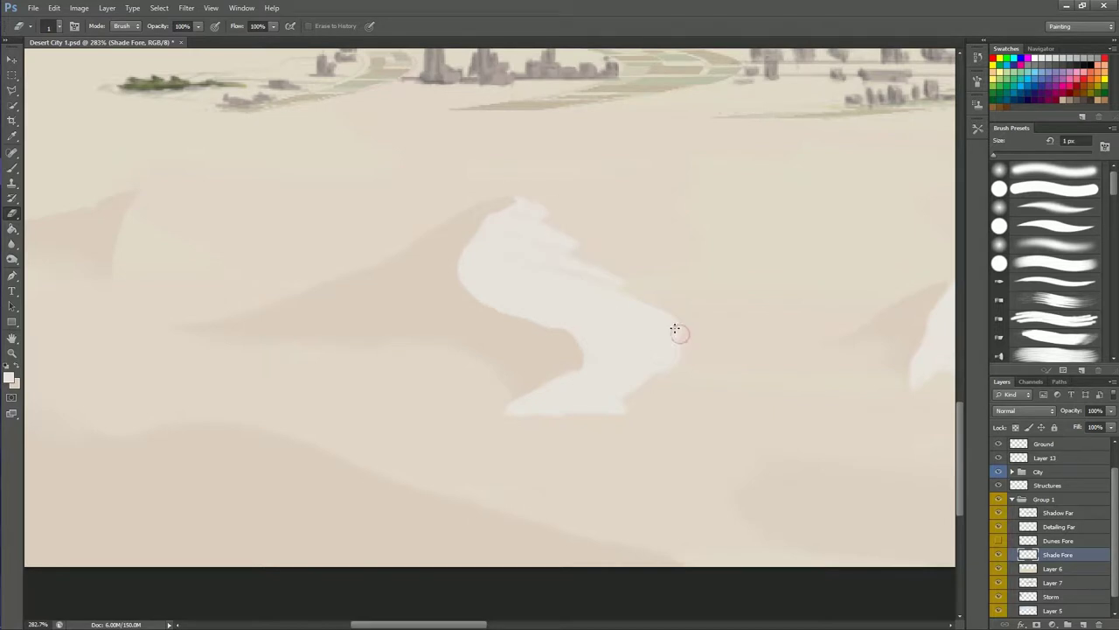
pyautogui.scroll(-2, 534, 423)
pyautogui.scroll(4, 735, 230)
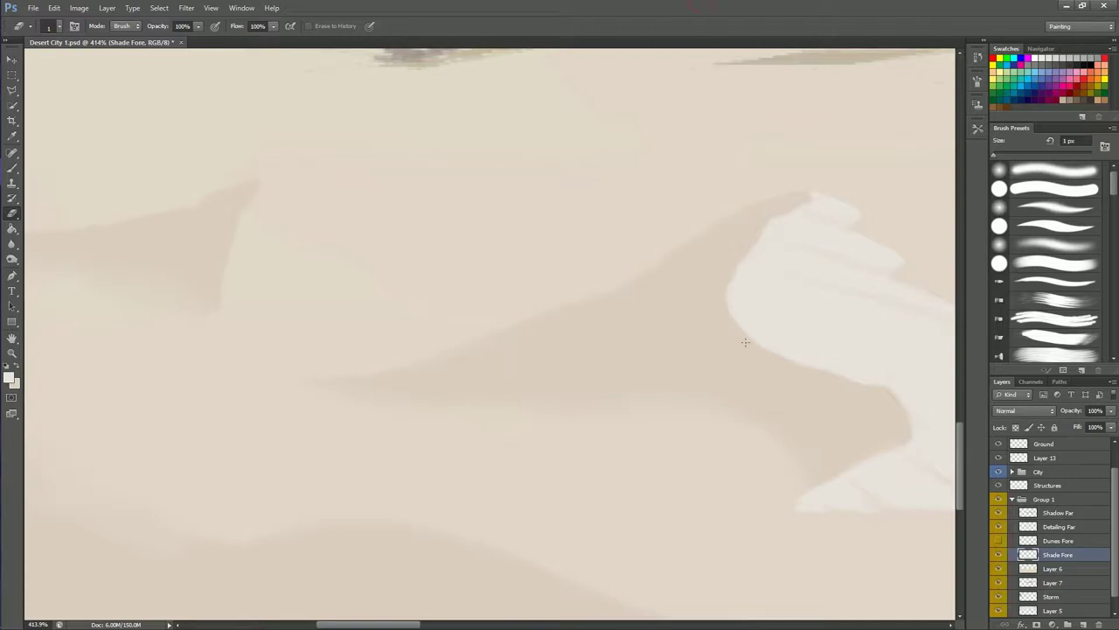
# Step: Extend the left dune's sunlit face to the right with a 6 px brush and tidy its edge
pyautogui.press('b')
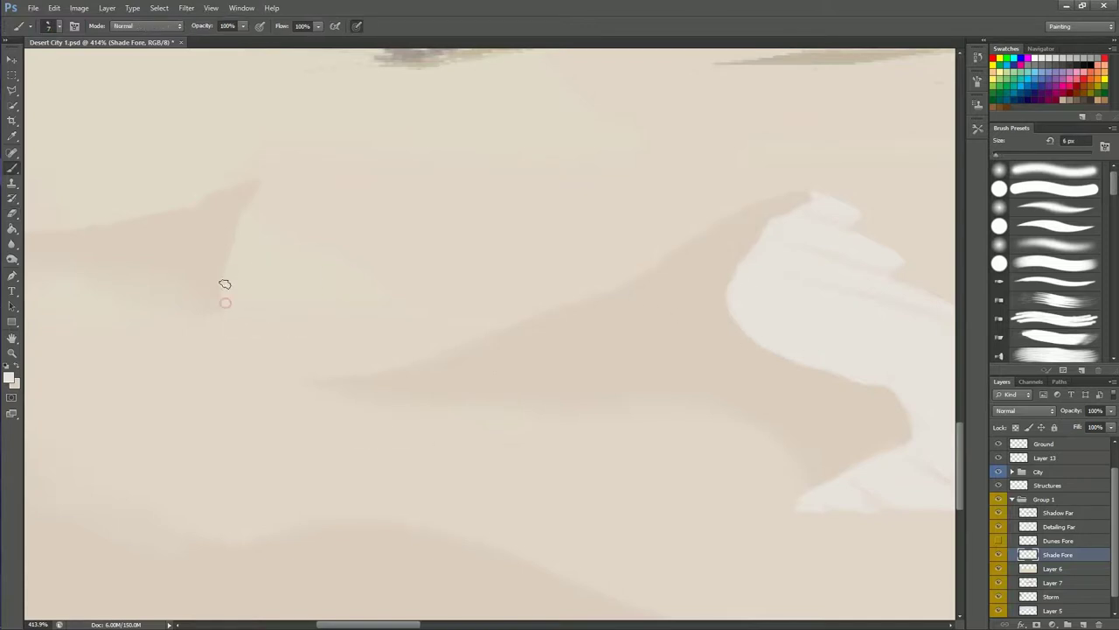
pyautogui.moveTo(338, 298)
pyautogui.mouseDown()
pyautogui.moveTo(313, 212)
pyautogui.moveTo(293, 286)
pyautogui.moveTo(242, 227)
pyautogui.moveTo(380, 250)
pyautogui.mouseUp()
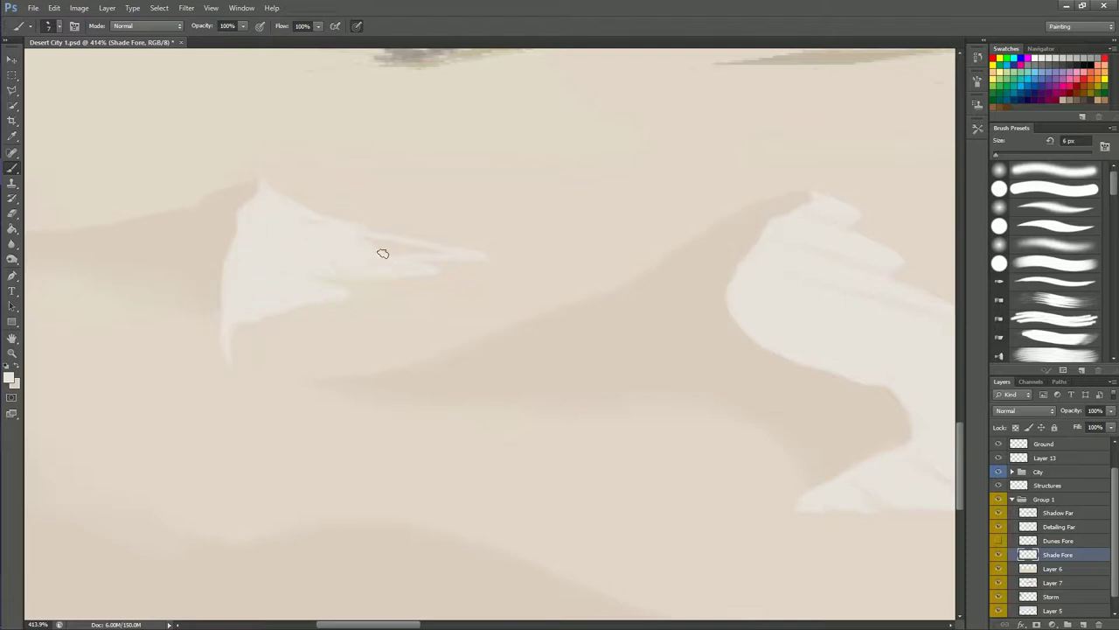
pyautogui.press('e')
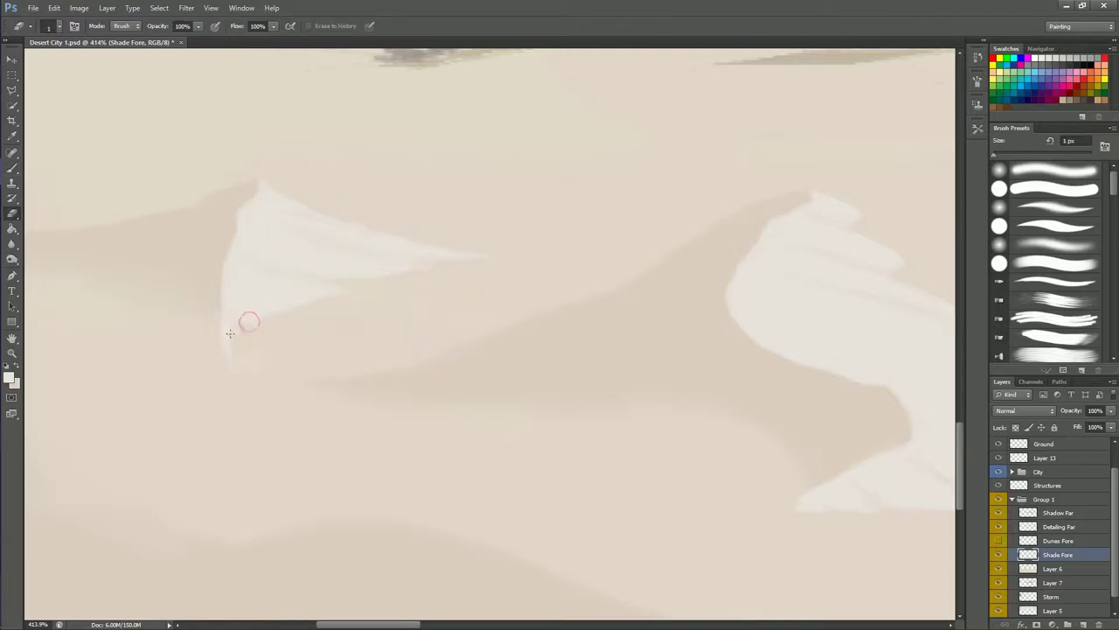
pyautogui.press('b')
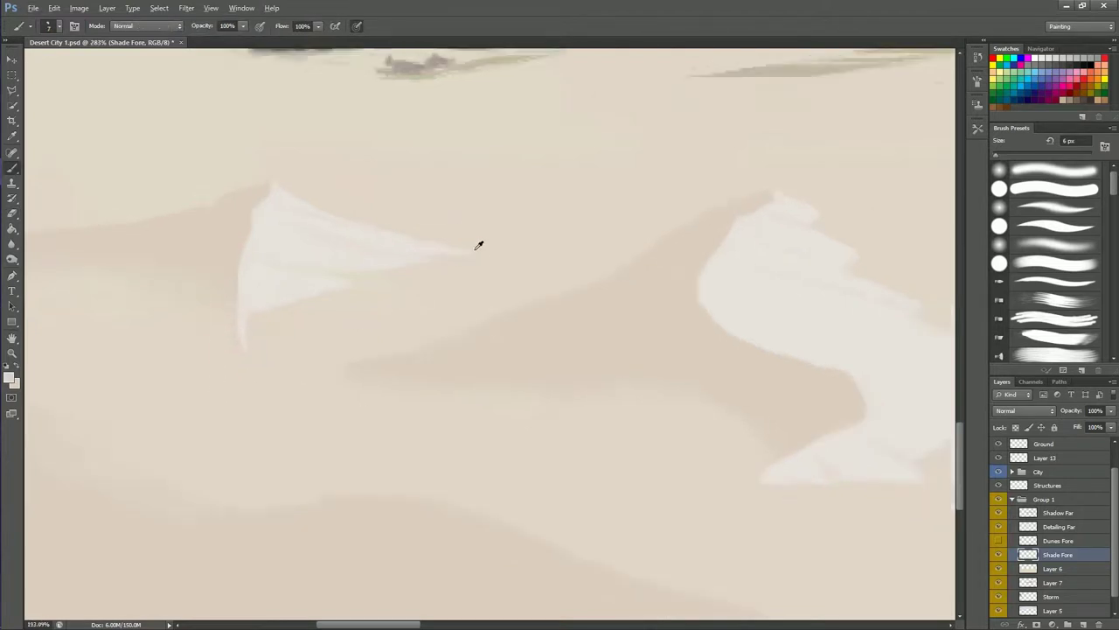
pyautogui.scroll(-5, 212, 237)
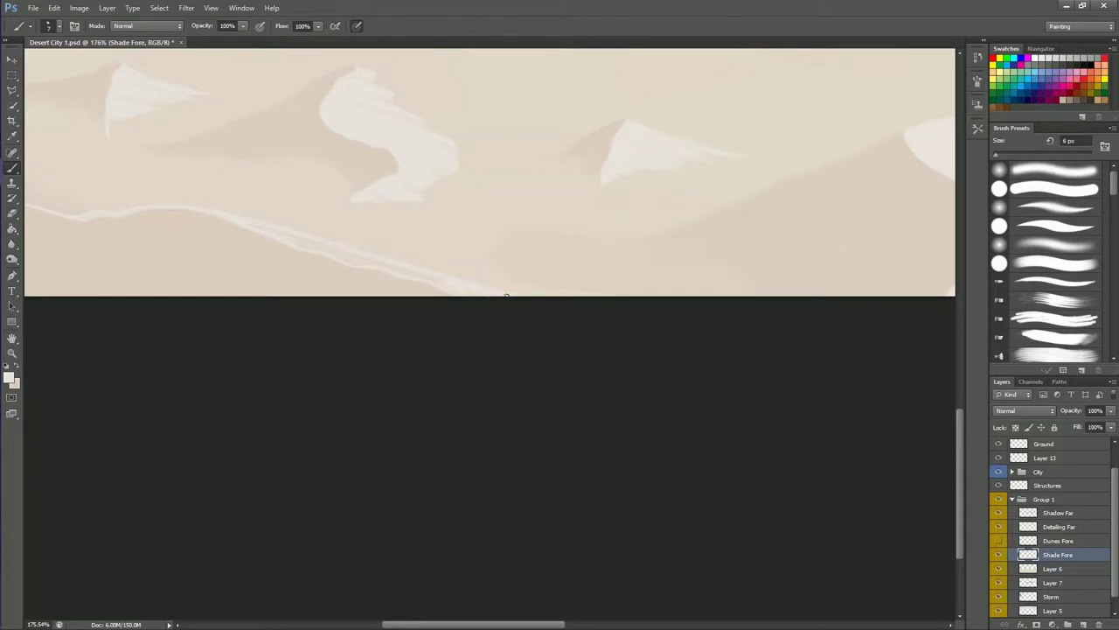
pyautogui.press('e')
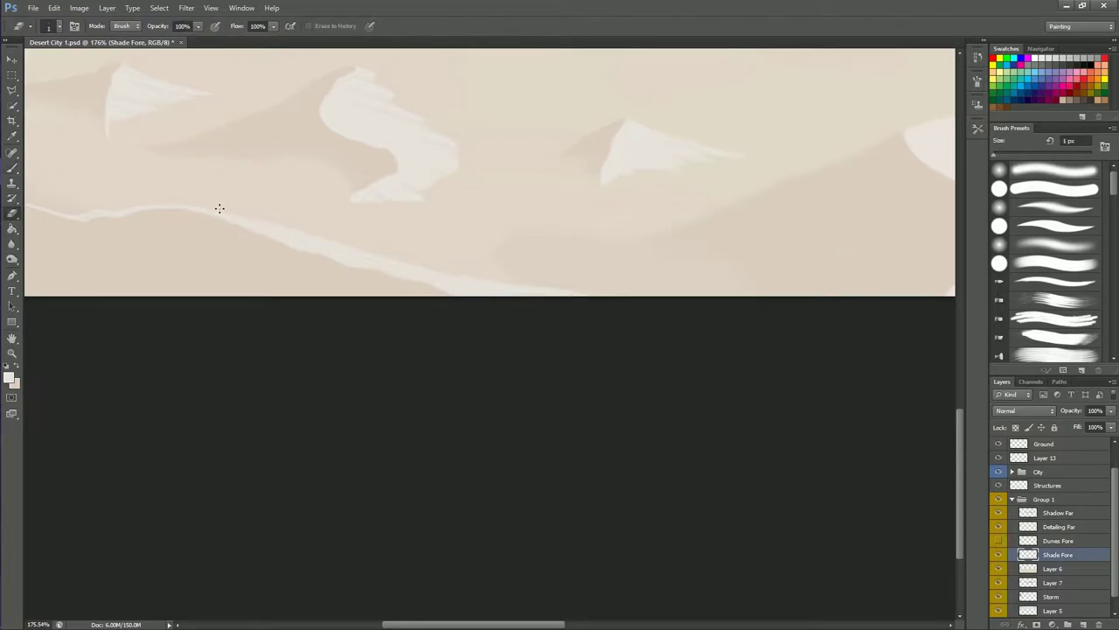
pyautogui.press('b')
pyautogui.scroll(5, 341, 262)
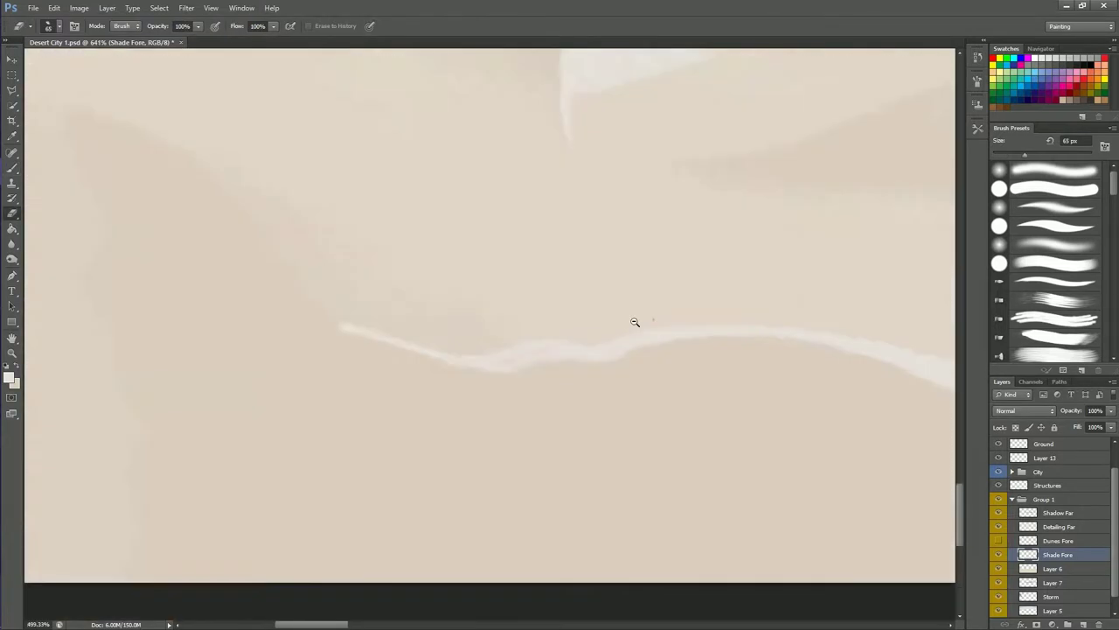
# Step: Paint and thicken a light ridge line along the lower dune
pyautogui.moveTo(338, 285); pyautogui.dragTo(137, 136)
pyautogui.moveTo(262, 175)
pyautogui.mouseDown()
pyautogui.moveTo(621, 332)
pyautogui.moveTo(388, 309)
pyautogui.moveTo(545, 320)
pyautogui.moveTo(362, 290)
pyautogui.moveTo(267, 190)
pyautogui.moveTo(421, 271)
pyautogui.mouseUp()
pyautogui.scroll(-4, 421, 270)
pyautogui.scroll(2, 570, 242)
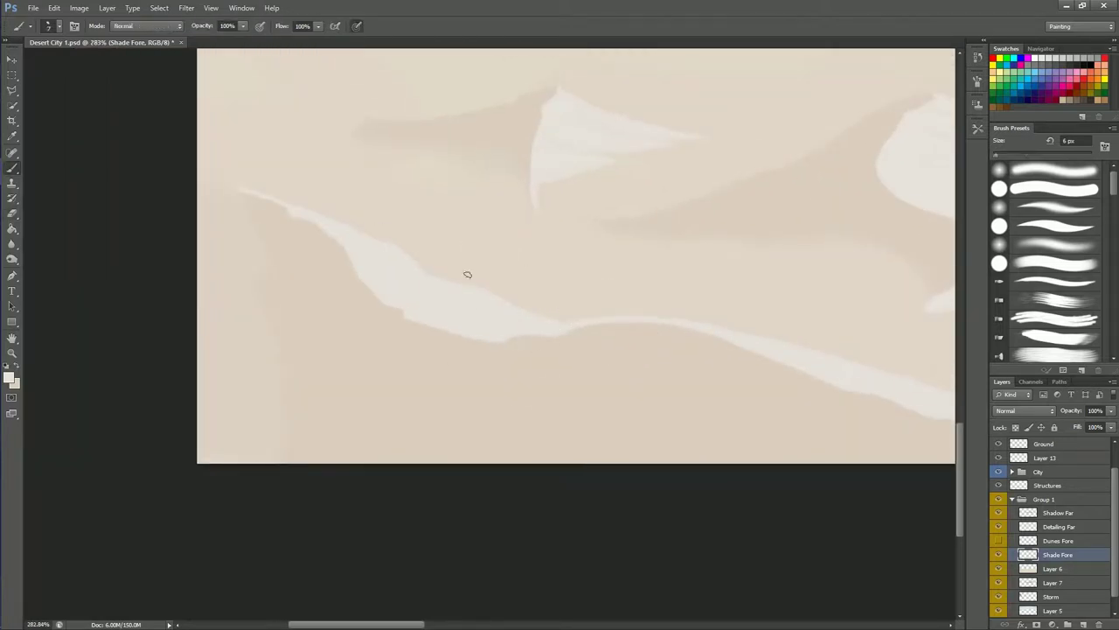
# Step: Show only the Shade Fore dune layer and look over the dunes
pyautogui.keyDown('alt'); pyautogui.click(999, 554); pyautogui.keyUp('alt')
pyautogui.scroll(-2, 441, 270)
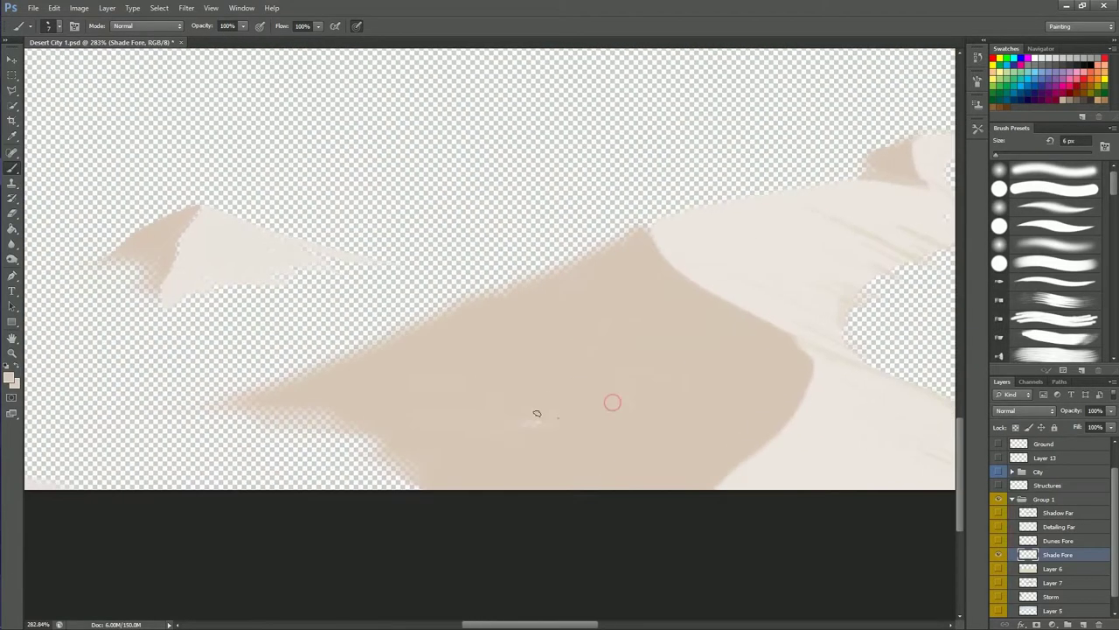
pyautogui.scroll(2, 532, 412)
pyautogui.scroll(-2, 350, 306)
pyautogui.hscroll(3, 697, 290)
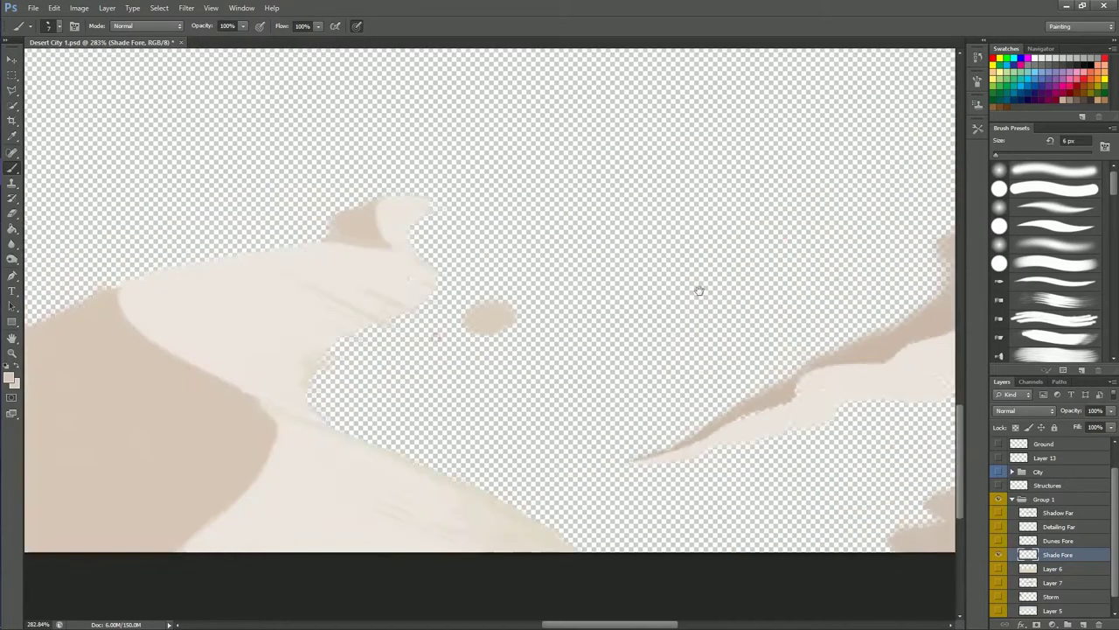
pyautogui.hscroll(3, 562, 218)
pyautogui.hscroll(-3, 669, 369)
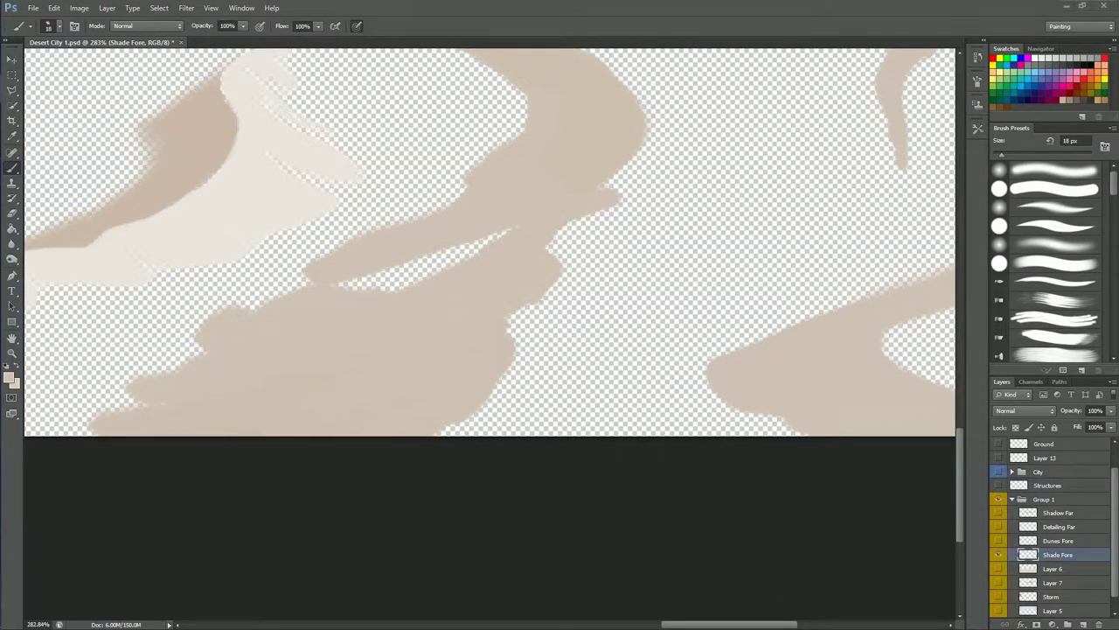
# Step: Dismiss the history brush warning and reshape the top of the right sand shape
pyautogui.press('e')
pyautogui.click(514, 276)
pyautogui.click(567, 240)
pyautogui.scroll(3, 561, 243)
pyautogui.hscroll(2, 612, 250)
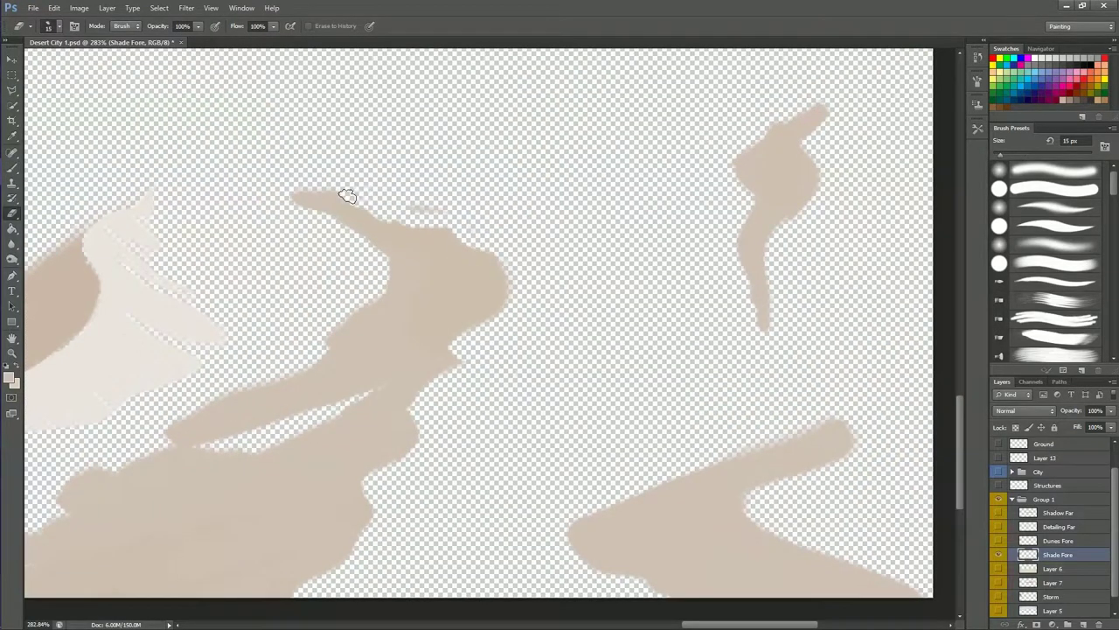
pyautogui.press('b')
pyautogui.moveTo(292, 175); pyautogui.dragTo(293, 198)
pyautogui.press('e')
pyautogui.press('b')
pyautogui.moveTo(743, 164)
pyautogui.mouseDown()
pyautogui.moveTo(799, 113)
pyautogui.moveTo(775, 111)
pyautogui.moveTo(817, 204)
pyautogui.moveTo(750, 292)
pyautogui.mouseUp()
# Step: Paint sand to fill the gap between the two sand shapes
pyautogui.press('e')
pyautogui.press('b')
pyautogui.scroll(-3, 612, 332)
pyautogui.hscroll(-4, 524, 350)
pyautogui.moveTo(372, 343); pyautogui.dragTo(547, 287)
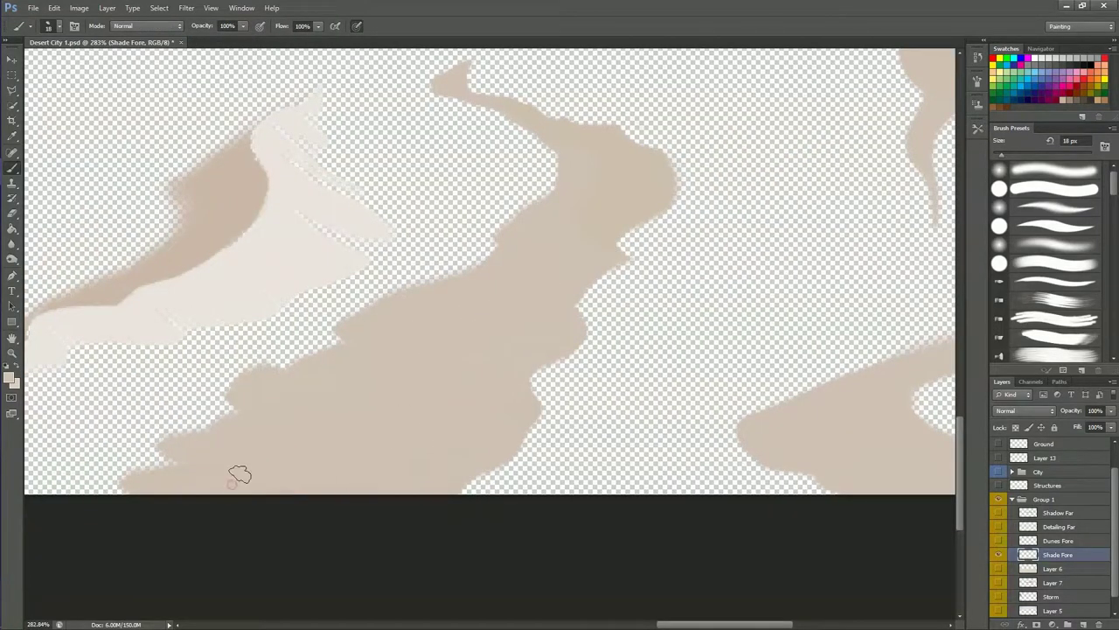
pyautogui.hscroll(5, 445, 320)
pyautogui.moveTo(569, 388)
pyautogui.mouseDown()
pyautogui.moveTo(585, 387)
pyautogui.moveTo(692, 210)
pyautogui.mouseUp()
# Step: Paint a light edge along the dune's upper neck and a highlight on its tip
pyautogui.scroll(-3, 586, 369)
pyautogui.hscroll(-5, 585, 369)
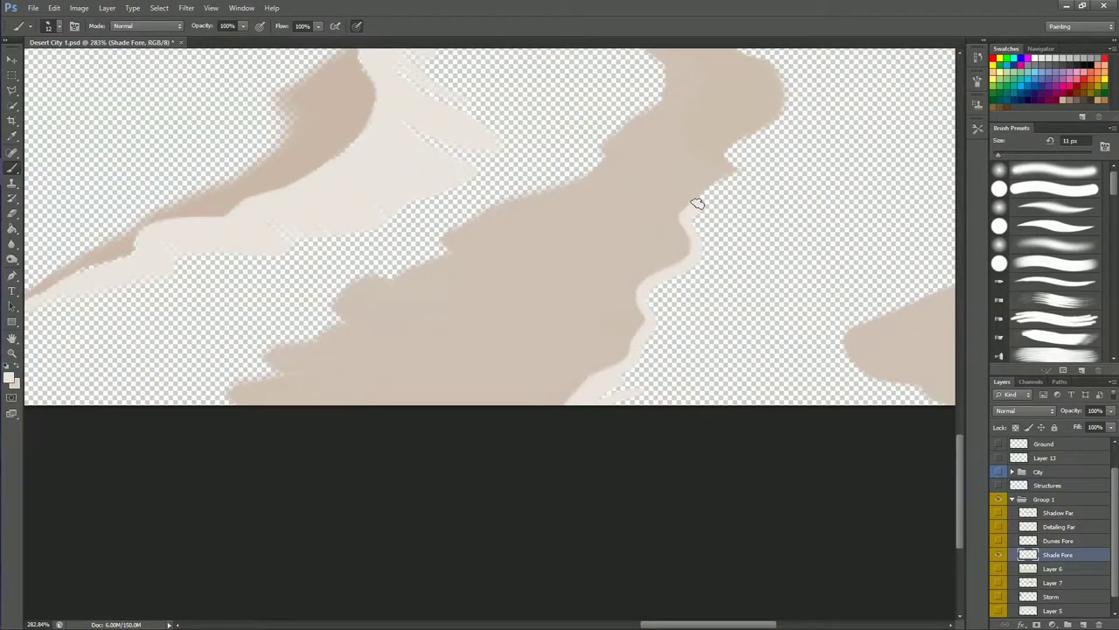
pyautogui.scroll(3, 697, 210)
pyautogui.hscroll(3, 696, 210)
pyautogui.moveTo(612, 171)
pyautogui.mouseDown()
pyautogui.moveTo(536, 157)
pyautogui.moveTo(499, 120)
pyautogui.moveTo(475, 117)
pyautogui.mouseUp()
pyautogui.moveTo(667, 200)
pyautogui.mouseDown()
pyautogui.moveTo(787, 288)
pyautogui.moveTo(807, 532)
pyautogui.moveTo(583, 530)
pyautogui.moveTo(807, 531)
pyautogui.moveTo(533, 506)
pyautogui.moveTo(537, 429)
pyautogui.moveTo(709, 233)
pyautogui.moveTo(709, 430)
pyautogui.moveTo(775, 268)
pyautogui.moveTo(774, 287)
pyautogui.moveTo(817, 263)
pyautogui.moveTo(712, 251)
pyautogui.moveTo(637, 356)
pyautogui.moveTo(670, 447)
pyautogui.mouseUp()
# Step: Add light sand along the slope, upper dune top and ridge, undoing a stray stroke
pyautogui.moveTo(926, 272)
pyautogui.mouseDown()
pyautogui.moveTo(777, 377)
pyautogui.moveTo(865, 243)
pyautogui.moveTo(844, 187)
pyautogui.moveTo(795, 274)
pyautogui.moveTo(807, 342)
pyautogui.moveTo(866, 261)
pyautogui.moveTo(837, 187)
pyautogui.mouseUp()
pyautogui.moveTo(847, 445)
pyautogui.mouseDown()
pyautogui.moveTo(708, 376)
pyautogui.moveTo(725, 545)
pyautogui.moveTo(734, 450)
pyautogui.mouseUp()
pyautogui.moveTo(705, 399)
pyautogui.mouseDown()
pyautogui.moveTo(713, 367)
pyautogui.moveTo(679, 444)
pyautogui.moveTo(610, 470)
pyautogui.moveTo(727, 540)
pyautogui.moveTo(788, 535)
pyautogui.moveTo(732, 537)
pyautogui.moveTo(602, 475)
pyautogui.moveTo(662, 467)
pyautogui.moveTo(690, 490)
pyautogui.moveTo(710, 457)
pyautogui.moveTo(489, 410)
pyautogui.moveTo(642, 412)
pyautogui.mouseUp()
pyautogui.hotkey('ctrl', 'z')
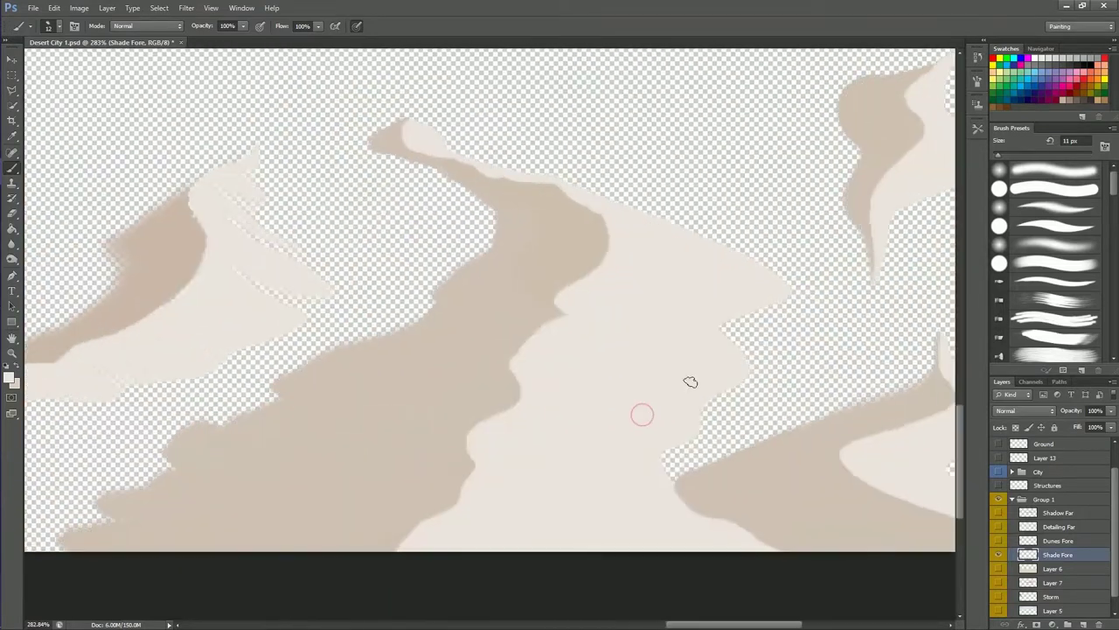
# Step: Erase part of the dune shading and fit the whole painting in view
pyautogui.press('e')
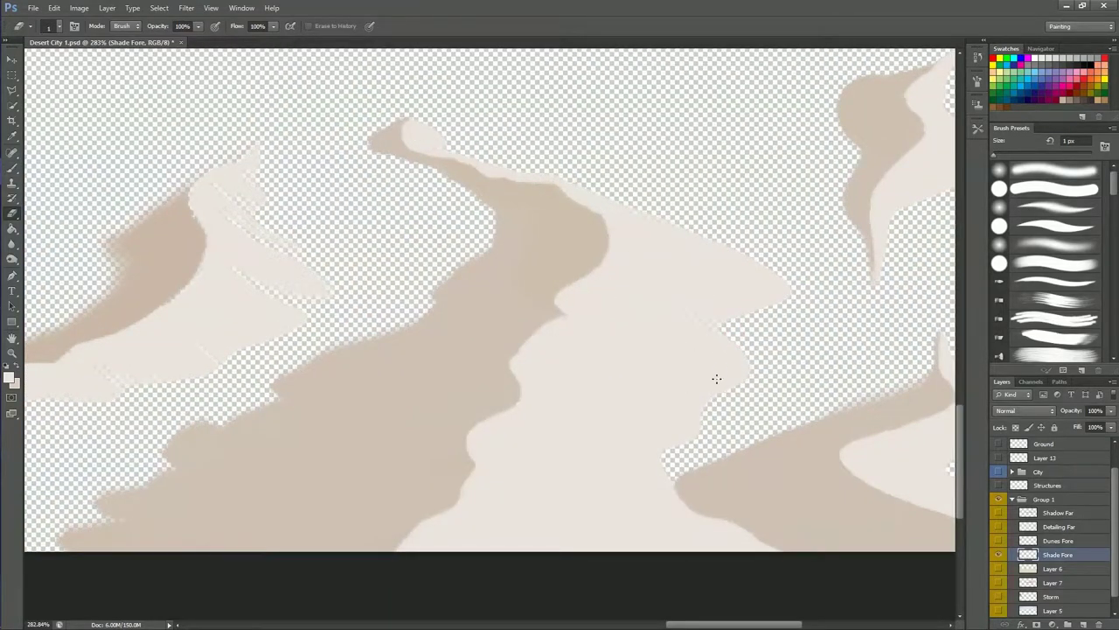
pyautogui.hscroll(5, 717, 377)
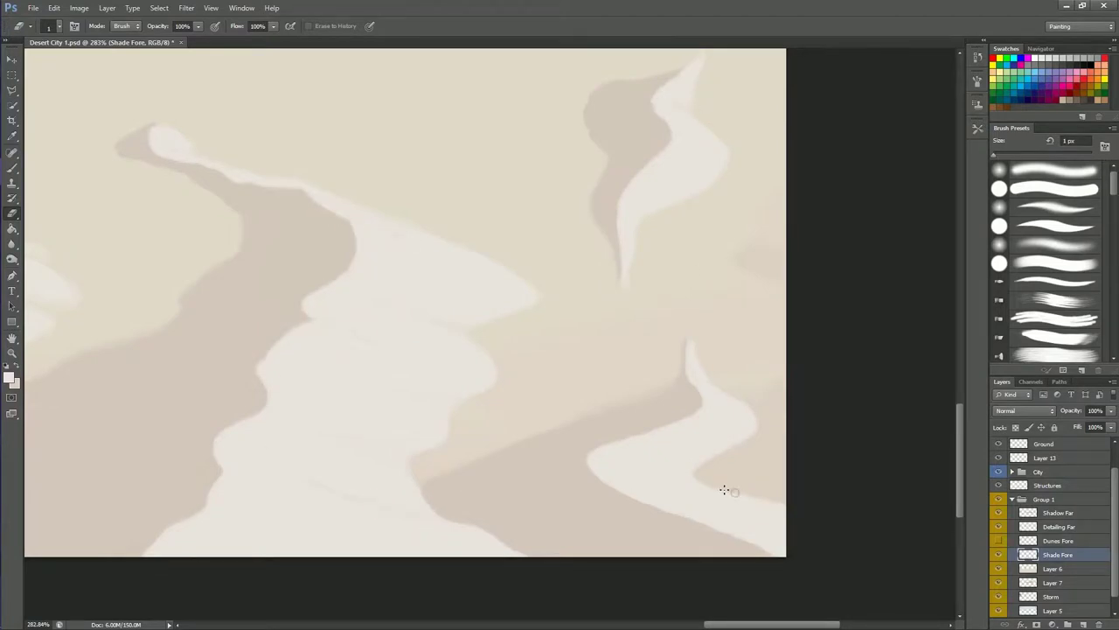
pyautogui.moveTo(524, 249); pyautogui.dragTo(679, 364)
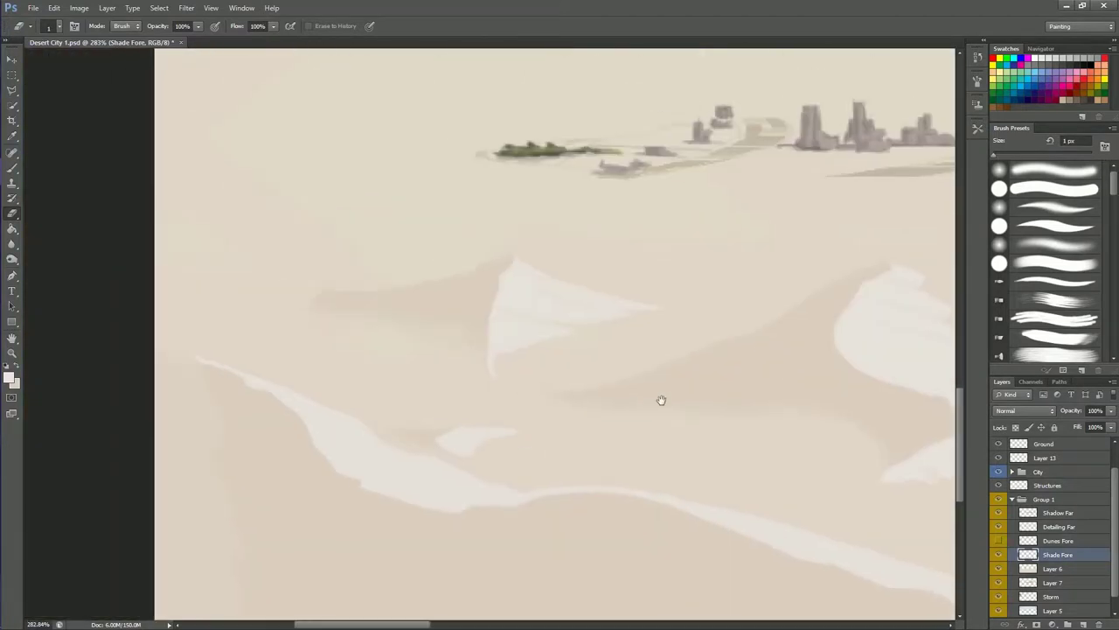
pyautogui.scroll(-3, 450, 487)
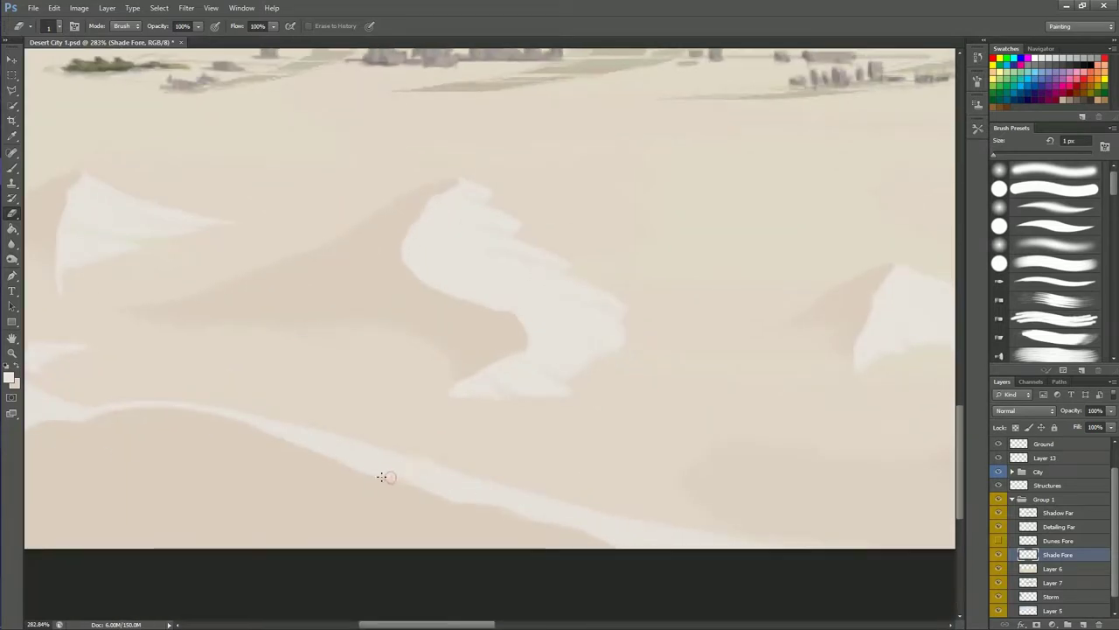
pyautogui.hotkey('ctrl', '0')
pyautogui.scroll(3, 740, 395)
pyautogui.scroll(-3, 740, 394)
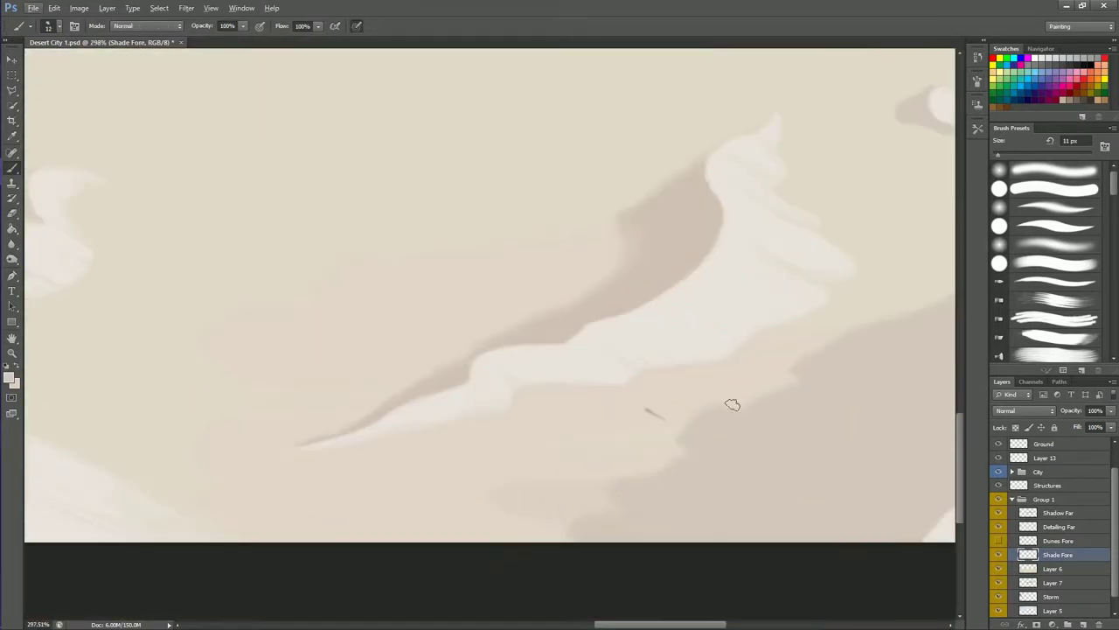
# Step: Draw a four-corner Polygonal Lasso selection over the dunes
pyautogui.press('l')
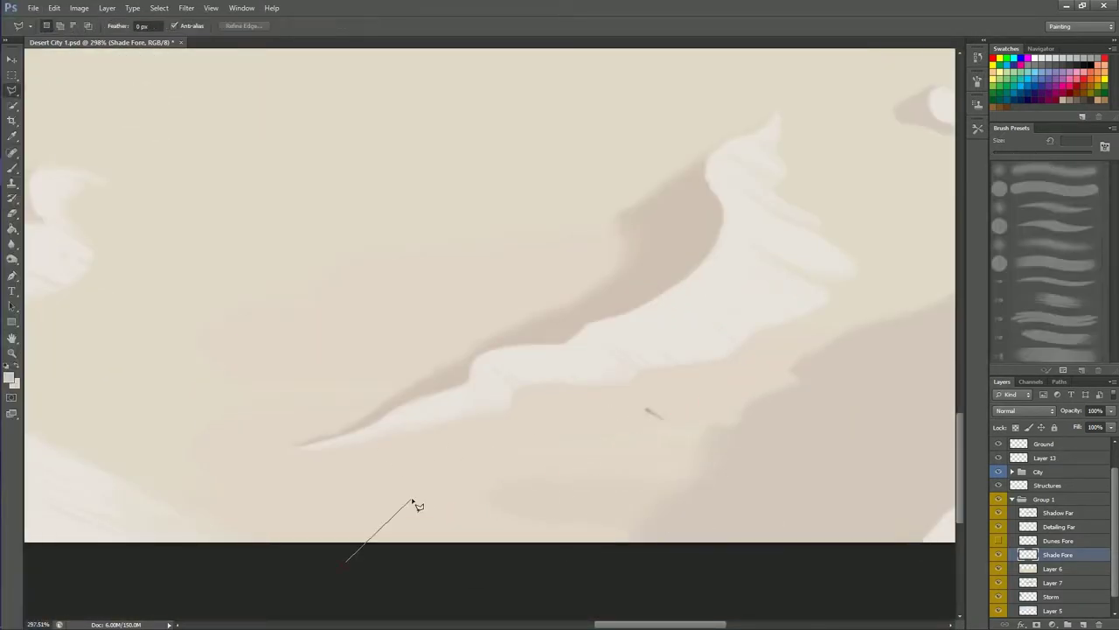
pyautogui.click(674, 120)
pyautogui.click(920, 106)
pyautogui.click(787, 606)
pyautogui.doubleClick(598, 560)
# Step: Erase the dune shading inside the polygon selection
pyautogui.press('e')
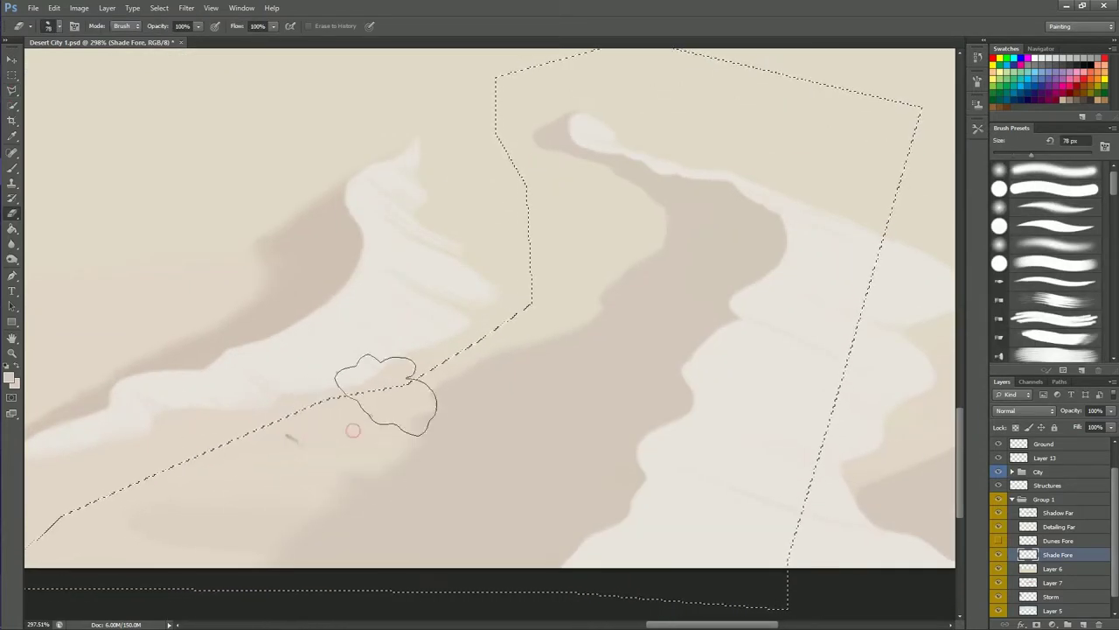
pyautogui.scroll(-2, 361, 443)
pyautogui.scroll(-3, 361, 443)
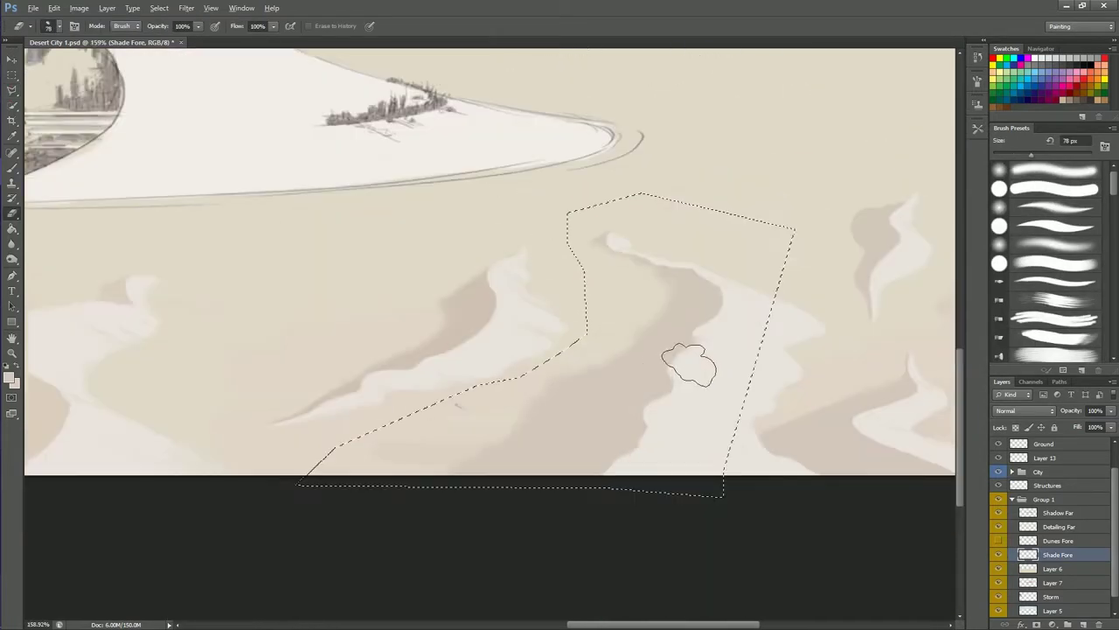
pyautogui.scroll(-3, 361, 443)
pyautogui.press('o')
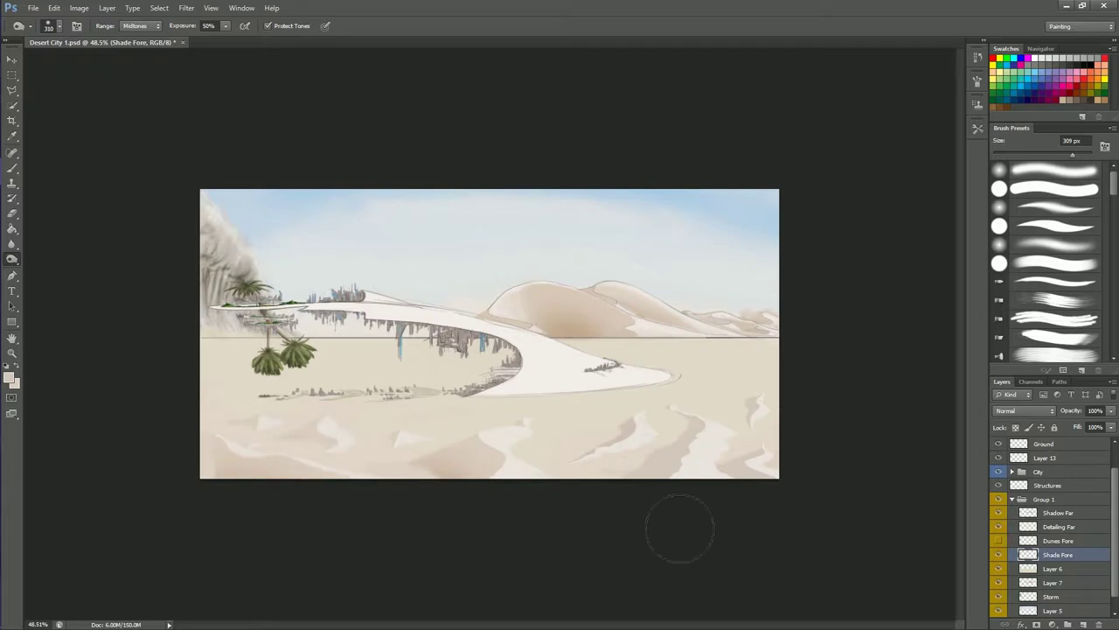
# Step: Hide Group 2 and rename it Ground Infra
pyautogui.moveTo(707, 444); pyautogui.dragTo(738, 461)
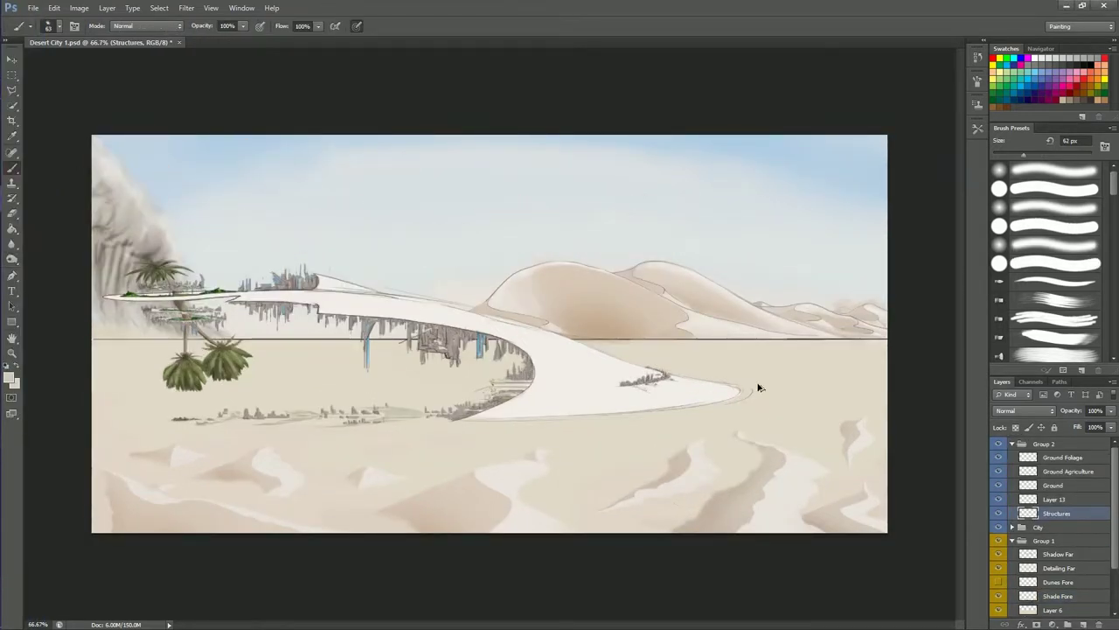
pyautogui.click(998, 444)
pyautogui.doubleClick(1044, 443)
pyautogui.write('Ground Cit')
pyautogui.press('BackSpace')
pyautogui.press('BackSpace')
pyautogui.press('BackSpace')
pyautogui.write('Infrastructur')
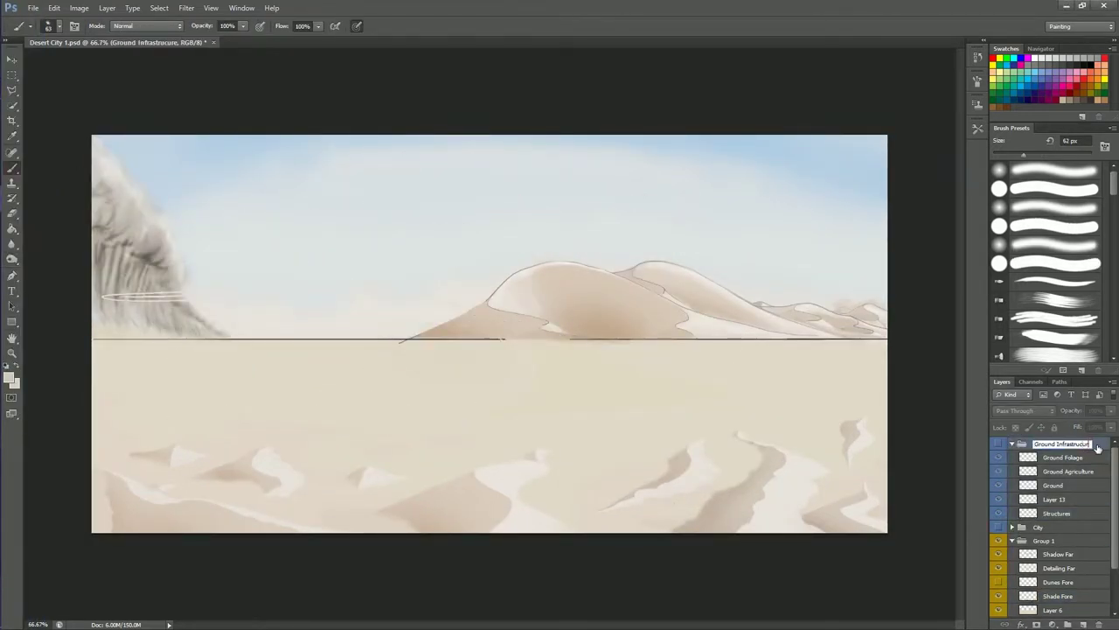
pyautogui.press('Return')
pyautogui.click(1012, 443)
# Step: Skew the Shade Fore dunes upward with Free Transform to follow the horizon
pyautogui.click(1058, 525)
pyautogui.hotkey('ctrl', 't')
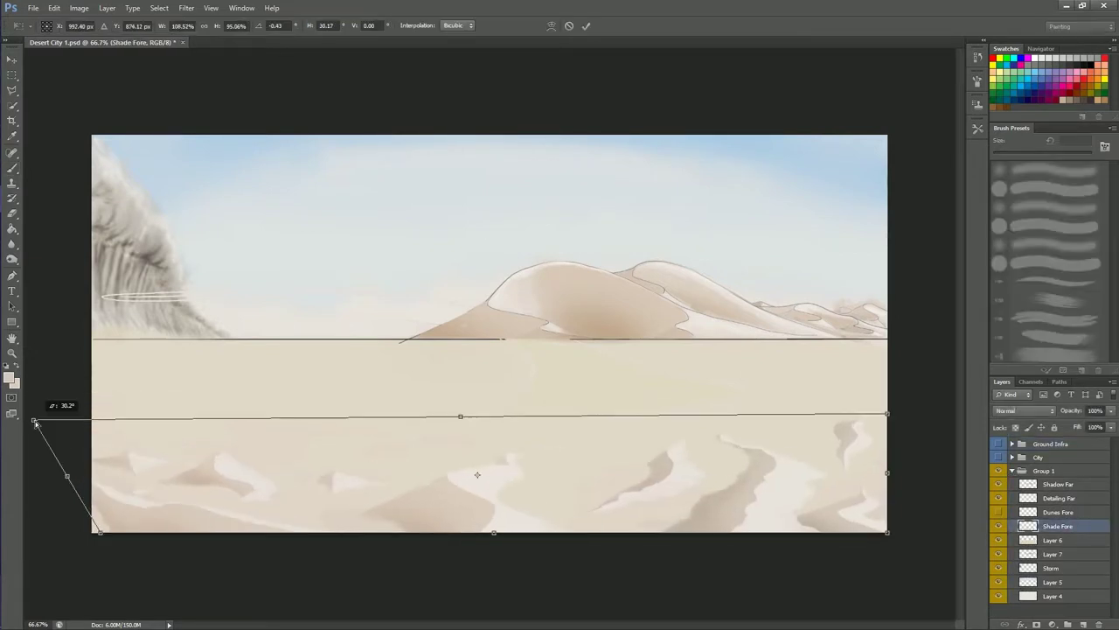
pyautogui.moveTo(910, 411); pyautogui.dragTo(905, 378)
pyautogui.moveTo(54, 473); pyautogui.dragTo(94, 473)
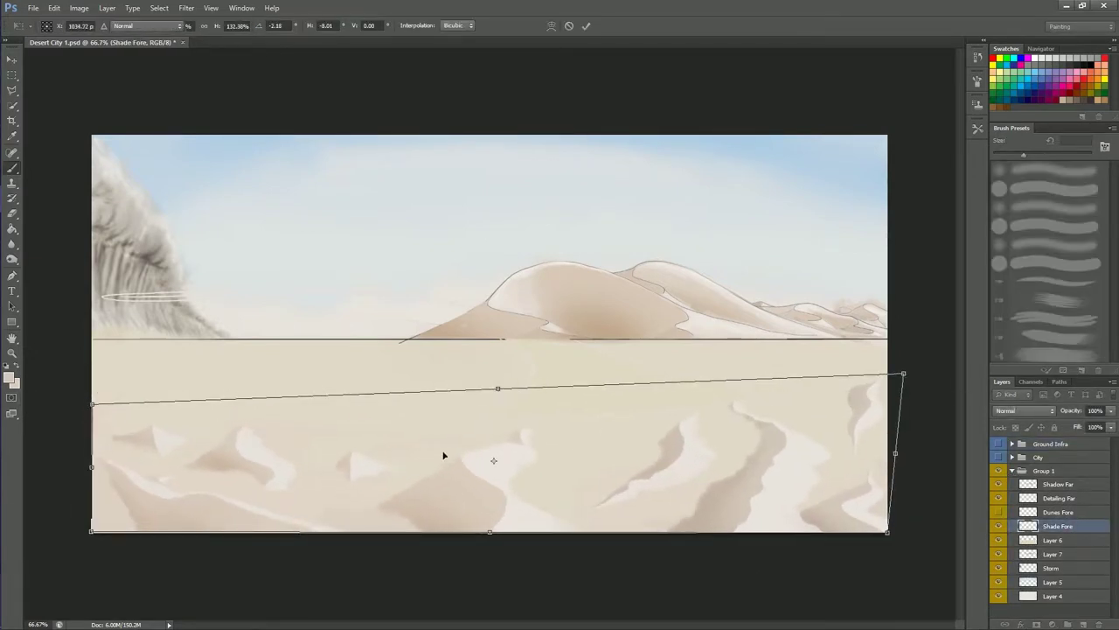
pyautogui.press('Return')
pyautogui.press('o')
pyautogui.scroll(3, 445, 455)
pyautogui.press('[')
pyautogui.press('[')
pyautogui.press('[')
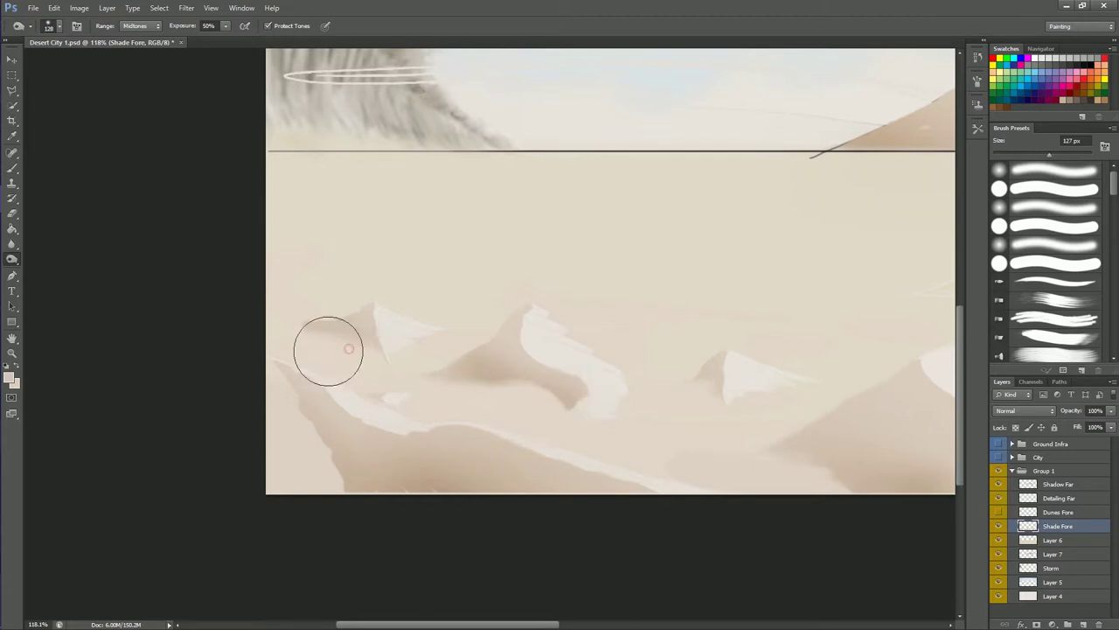
# Step: Select Layer 6 and then Layer 4 among the dune layers
pyautogui.hscroll(10, 344, 347)
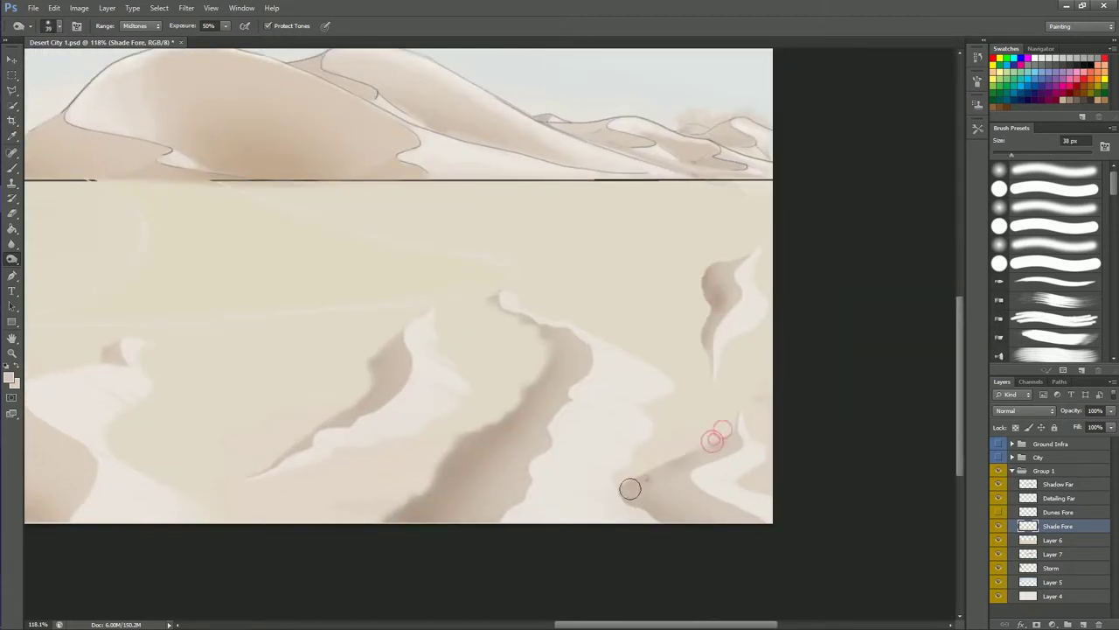
pyautogui.scroll(3, 691, 394)
pyautogui.hscroll(-3, 691, 394)
pyautogui.click(1000, 542)
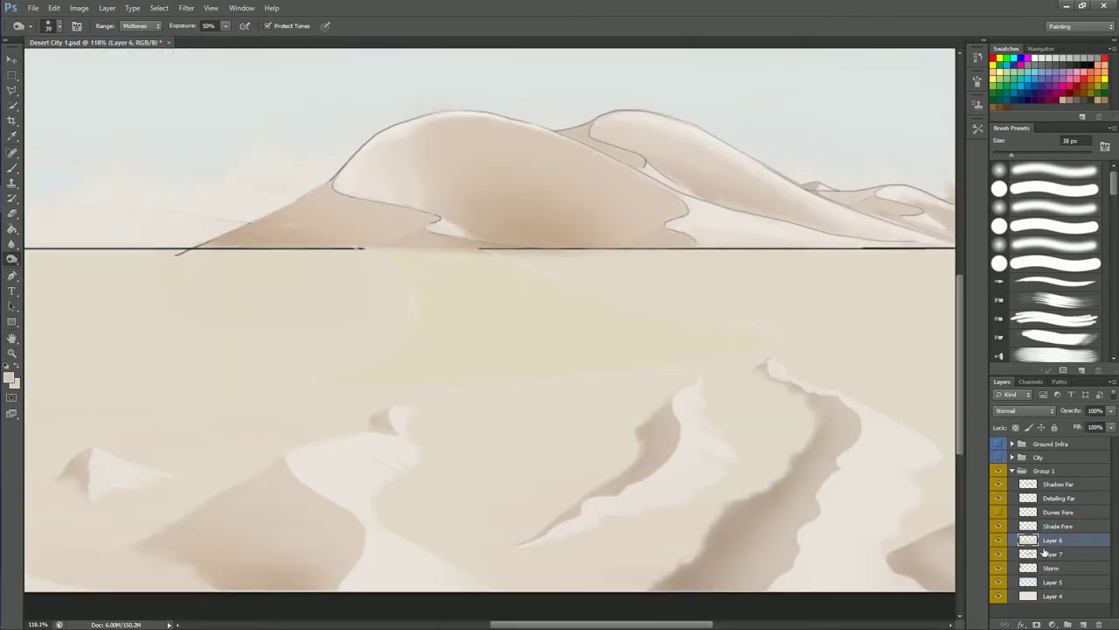
pyautogui.click(1050, 595)
pyautogui.scroll(1, 822, 354)
# Step: Toggle between eraser and brush while moving up to the Detailing Far layer
pyautogui.press('e')
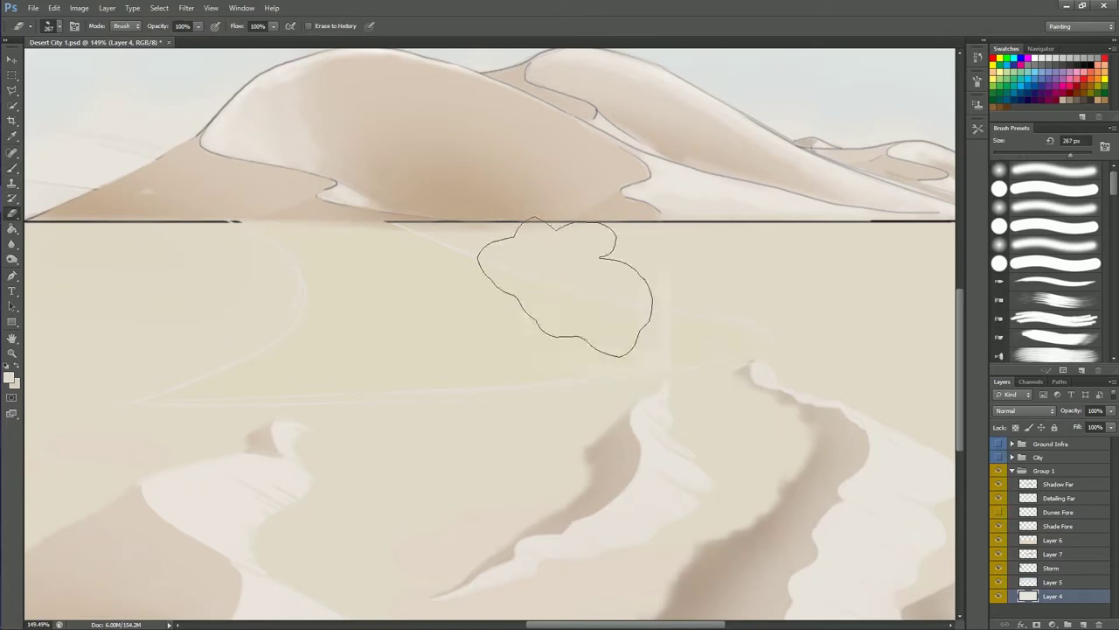
pyautogui.hotkey('alt', ']')
pyautogui.hotkey('alt', ']')
pyautogui.hotkey('alt', ']')
pyautogui.press('b')
pyautogui.press('e')
pyautogui.hotkey('alt', ']')
pyautogui.hotkey('alt', ']')
pyautogui.hotkey('alt', ']')
pyautogui.scroll(-2, 257, 250)
pyautogui.scroll(2, 113, 169)
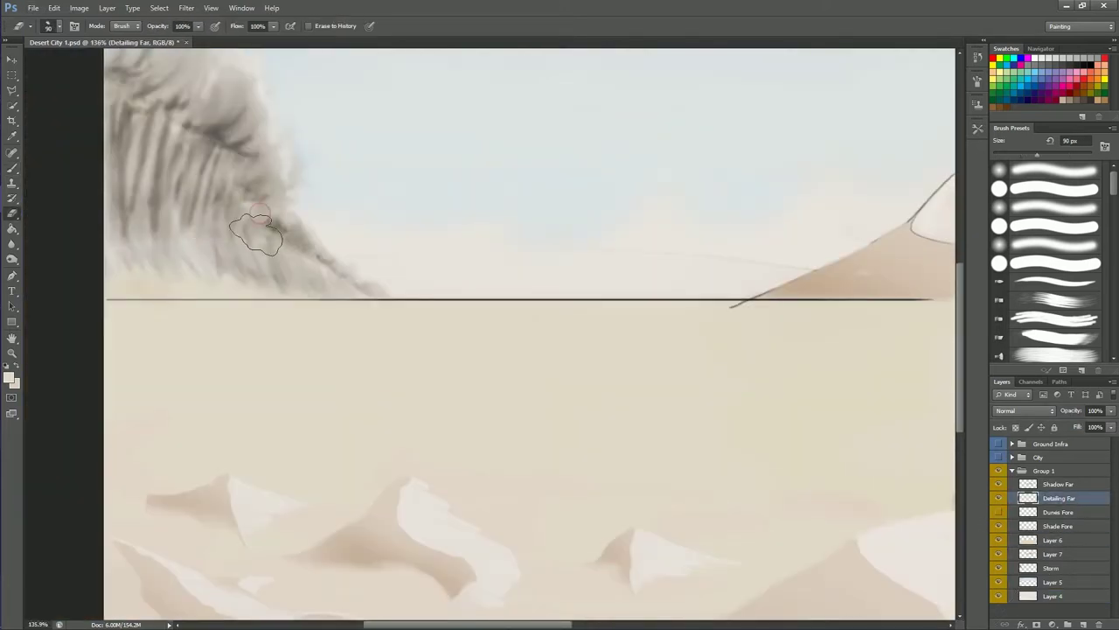
# Step: Frame the central dune, select Shadow Far, and set brush opacity to 45%
pyautogui.moveTo(854, 218)
pyautogui.mouseDown()
pyautogui.moveTo(668, 370)
pyautogui.moveTo(820, 417)
pyautogui.mouseUp()
pyautogui.scroll(-2, 821, 417)
pyautogui.scroll(4, 737, 408)
pyautogui.press('b')
pyautogui.hotkey('alt', ']')
pyautogui.hotkey('alt', '[')
pyautogui.hotkey('alt', ']')
pyautogui.press('4')
pyautogui.press('5')
# Step: Paint a faint white rim highlight along the dune edge using 6–42 px brushes
pyautogui.keyDown('alt'); pyautogui.rightClick(537, 294); pyautogui.keyUp('alt')
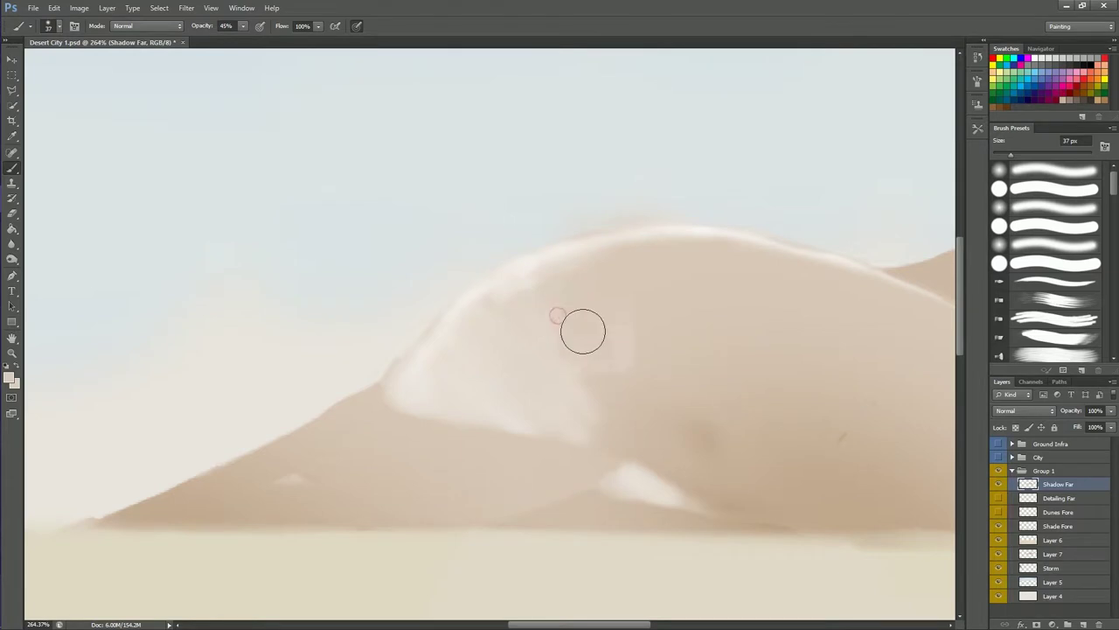
pyautogui.keyDown('alt'); pyautogui.rightClick(425, 400); pyautogui.keyUp('alt')
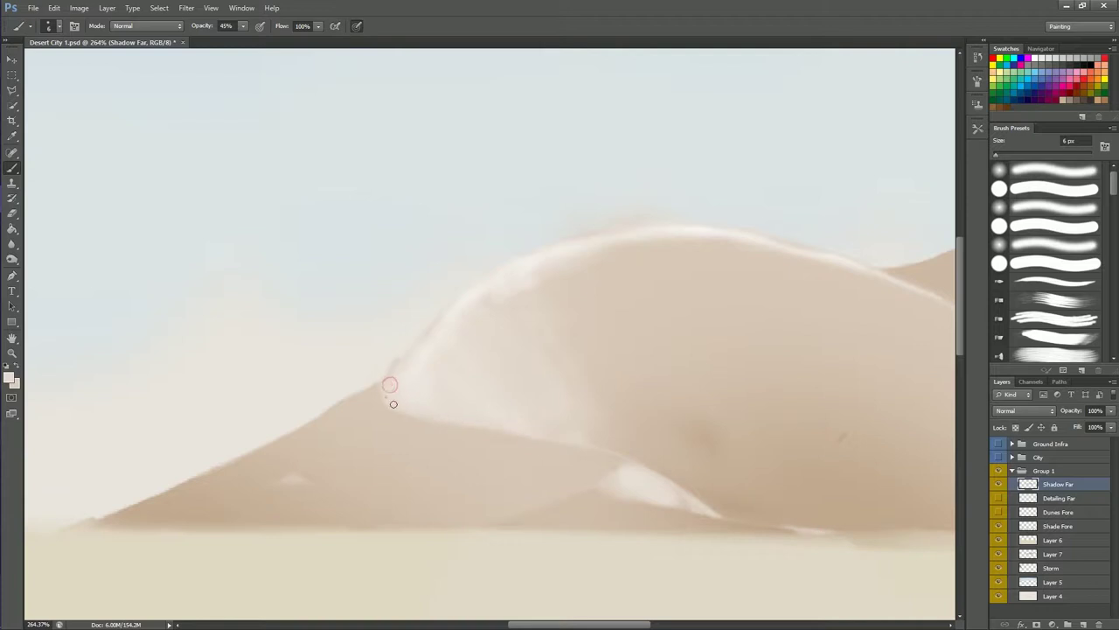
pyautogui.keyDown('alt'); pyautogui.rightClick(412, 352); pyautogui.keyUp('alt')
pyautogui.moveTo(414, 358)
pyautogui.mouseDown()
pyautogui.moveTo(399, 404)
pyautogui.moveTo(507, 280)
pyautogui.mouseUp()
pyautogui.keyDown('alt'); pyautogui.rightClick(460, 340); pyautogui.keyUp('alt')
pyautogui.keyDown('alt'); pyautogui.rightClick(568, 283); pyautogui.keyUp('alt')
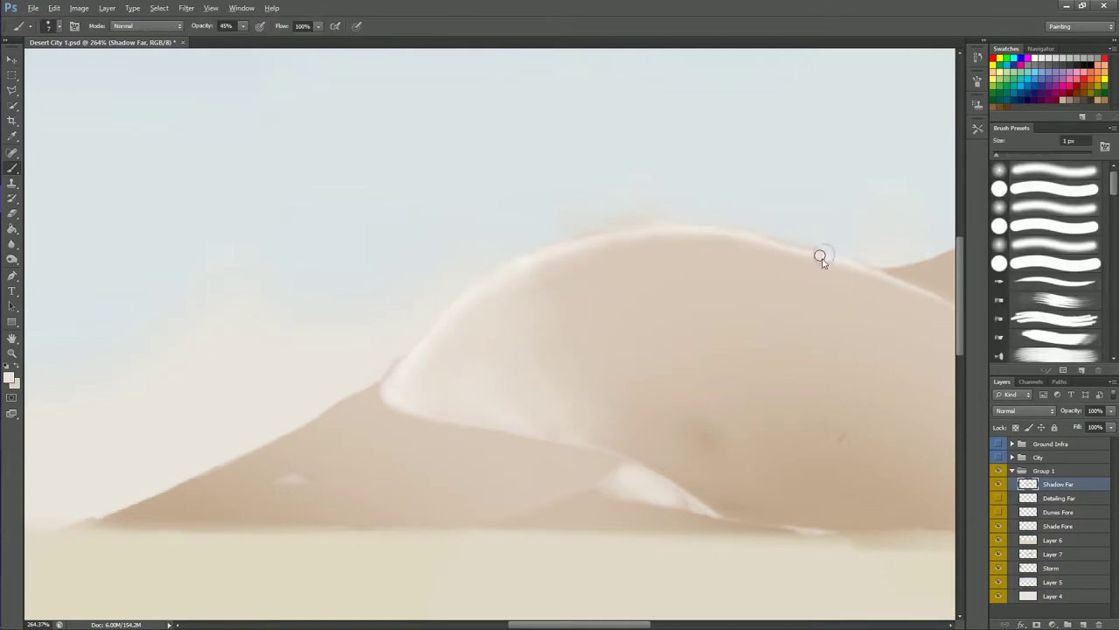
pyautogui.moveTo(840, 255); pyautogui.dragTo(758, 266)
# Step: Paint a soft 45% stroke along the dune crest on Shadow Far
pyautogui.press('e')
pyautogui.hotkey('alt', '[')
pyautogui.hotkey('alt', '[')
pyautogui.hotkey('alt', '[')
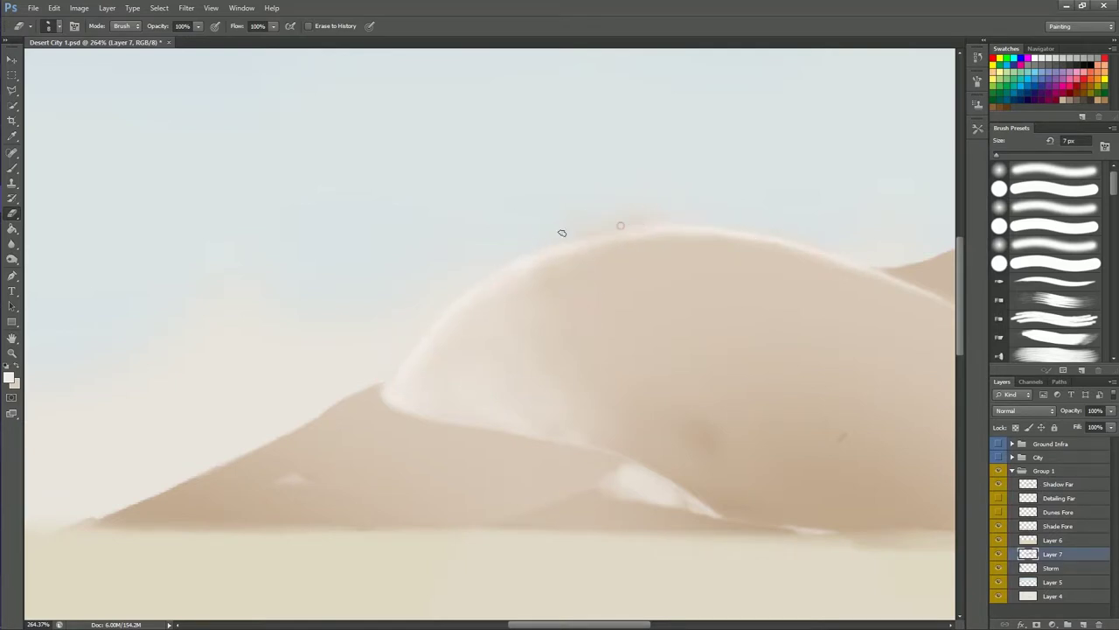
pyautogui.hotkey('alt', ']')
pyautogui.hotkey('alt', ']')
pyautogui.hotkey('alt', ']')
pyautogui.press('b')
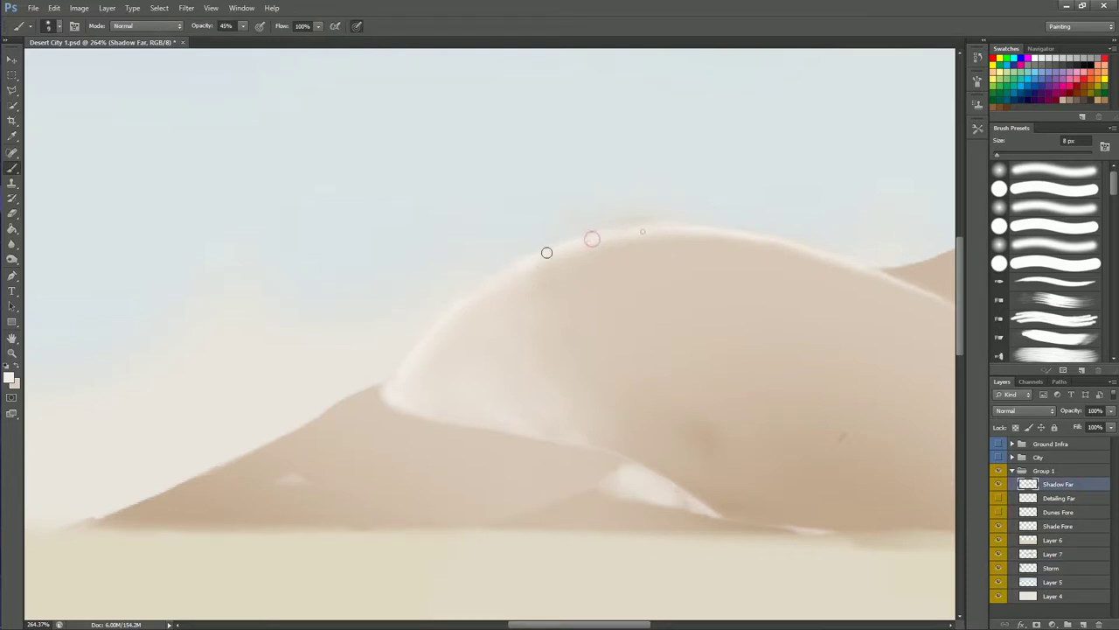
pyautogui.moveTo(367, 389)
pyautogui.mouseDown()
pyautogui.moveTo(395, 362)
pyautogui.moveTo(269, 435)
pyautogui.mouseUp()
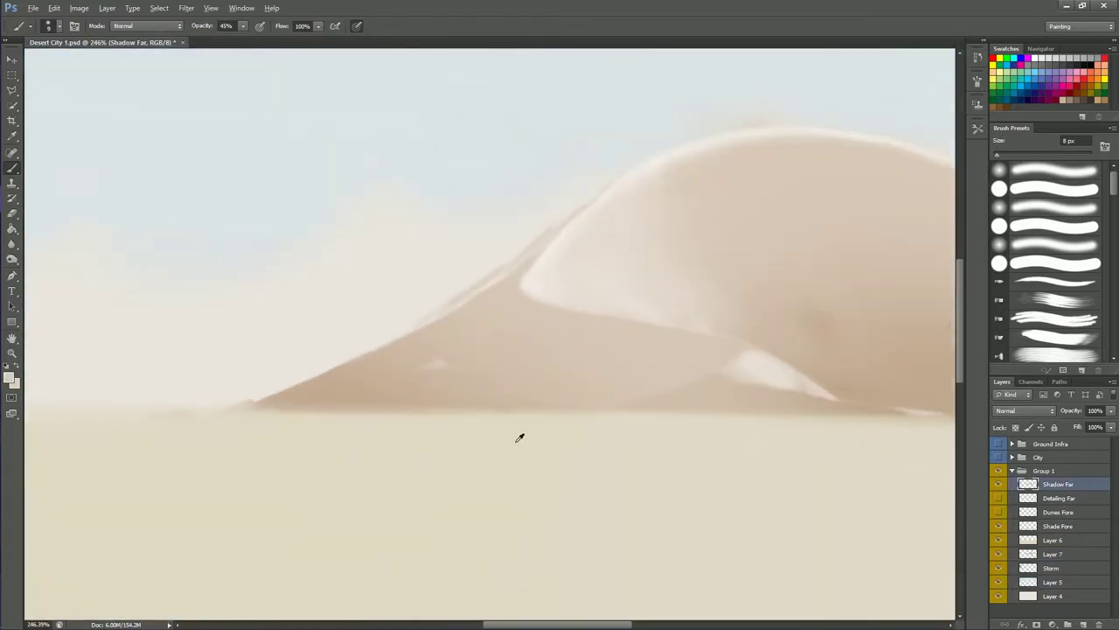
# Step: Duplicate the Shadow Far layer and enlarge the eraser to 60 px
pyautogui.rightClick(1058, 483)
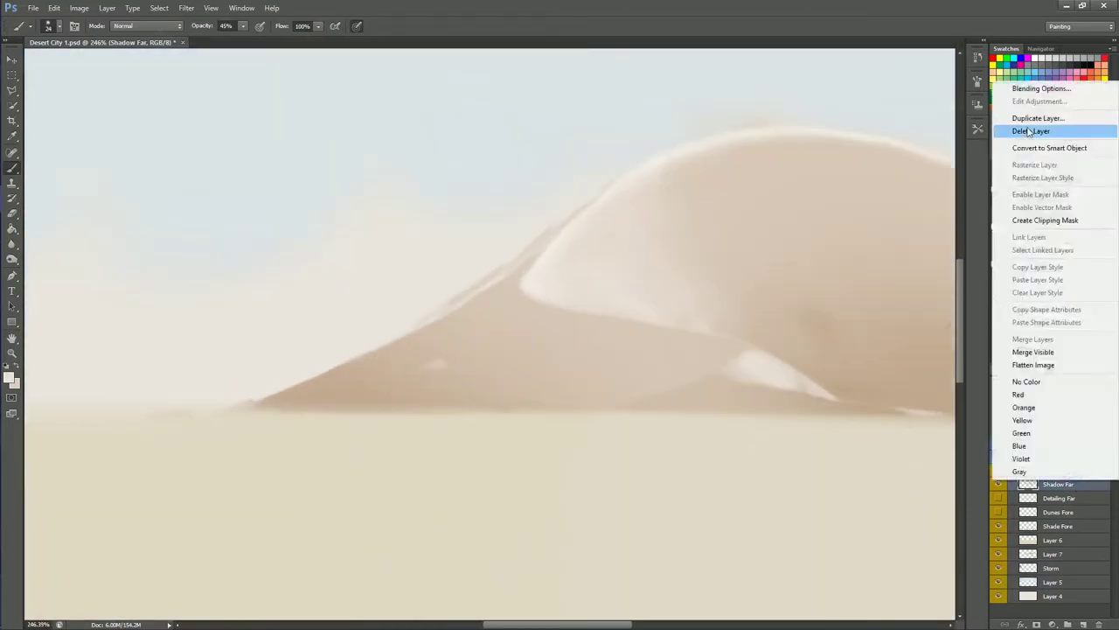
pyautogui.click(1027, 115)
pyautogui.press('e')
pyautogui.press('Escape')
pyautogui.press(']')
pyautogui.moveTo(583, 443); pyautogui.dragTo(1006, 442)
# Step: Lower the Shadow Far copy layer's opacity to 37%
pyautogui.hotkey('alt', '[')
pyautogui.hotkey('alt', '[')
pyautogui.hotkey('alt', '[')
pyautogui.hotkey('alt', '[')
pyautogui.hotkey('alt', '[')
pyautogui.hotkey('alt', '[')
pyautogui.moveTo(762, 440)
pyautogui.mouseDown()
pyautogui.moveTo(355, 428)
pyautogui.moveTo(304, 436)
pyautogui.mouseUp()
pyautogui.hotkey('ctrl', '0')
pyautogui.hotkey('alt', ']')
pyautogui.hotkey('alt', ']')
pyautogui.hotkey('alt', ']')
pyautogui.click(1112, 410)
pyautogui.moveTo(1114, 428)
pyautogui.mouseDown()
pyautogui.moveTo(1087, 590)
pyautogui.moveTo(1074, 492)
pyautogui.mouseUp()
pyautogui.doubleClick(1063, 498)
# Step: Rename Layer 7 to sHADING FAR, then lasso and distort a foreground dune patch
pyautogui.write('sHADING FAR')
pyautogui.press('Return')
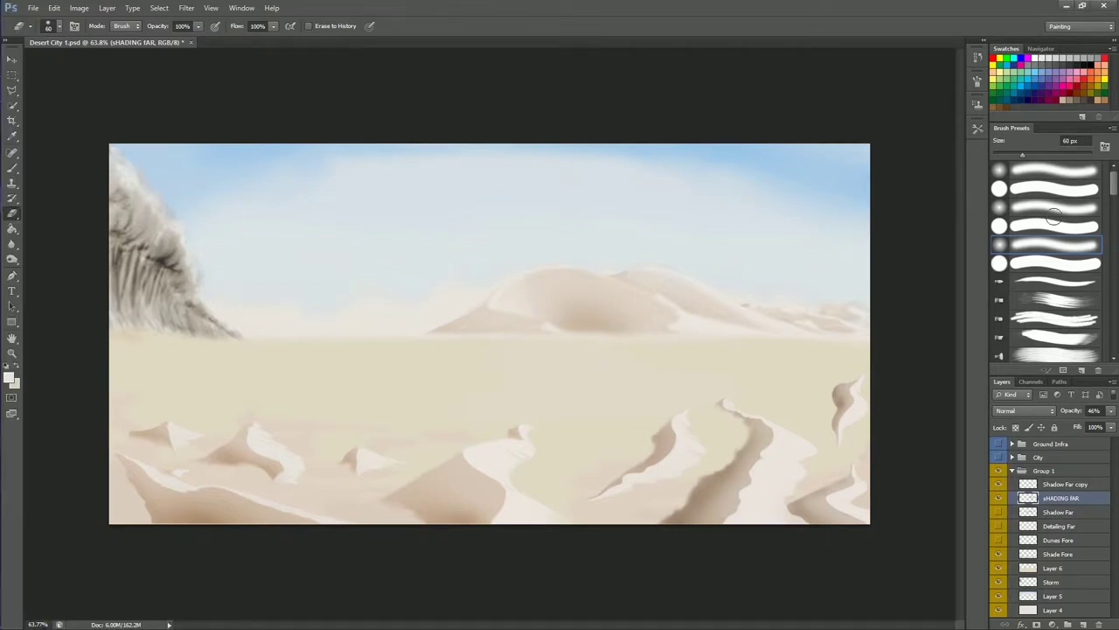
pyautogui.press('l')
pyautogui.moveTo(840, 366); pyautogui.dragTo(835, 367)
pyautogui.hotkey('ctrl', 't')
pyautogui.moveTo(875, 475); pyautogui.dragTo(925, 457)
pyautogui.moveTo(841, 408)
pyautogui.mouseDown()
pyautogui.moveTo(862, 418)
pyautogui.moveTo(829, 462)
pyautogui.mouseUp()
pyautogui.press('Return')
# Step: Erase the rough edge of the reshaped dune
pyautogui.press('e')
pyautogui.scroll(5, 752, 437)
pyautogui.moveTo(540, 402); pyautogui.dragTo(714, 505)
pyautogui.scroll(-5, 714, 505)
pyautogui.scroll(-1, 837, 449)
# Step: Show the Ground Infra group again and add a new Detail Mid layer
pyautogui.click(998, 457)
pyautogui.click(998, 456)
pyautogui.scroll(5, 175, 487)
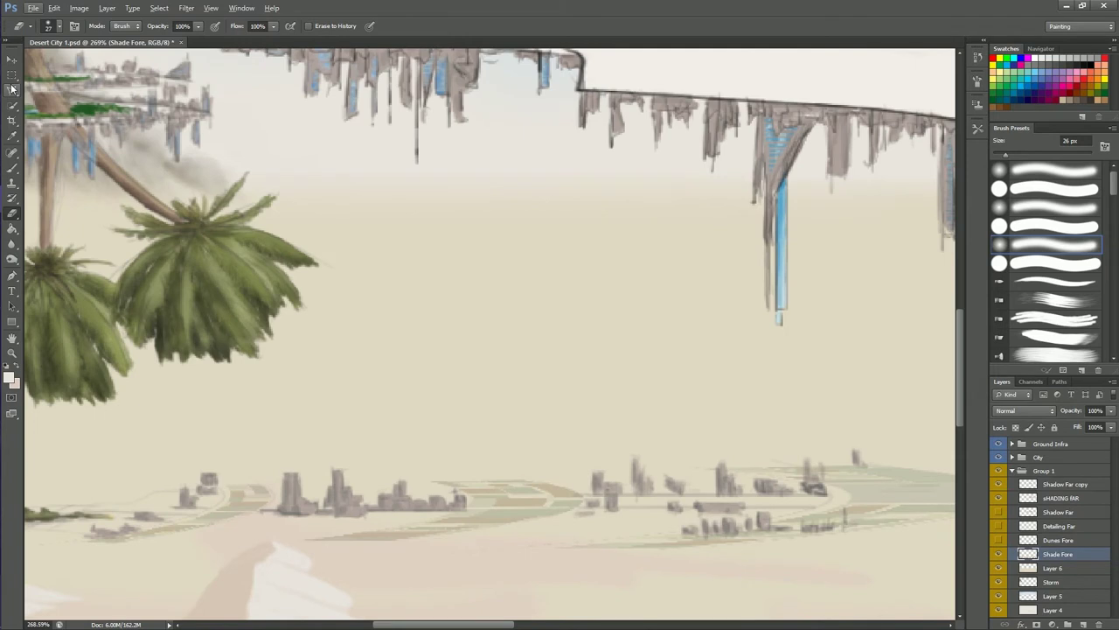
pyautogui.write('Detail Mid')
pyautogui.press('v')
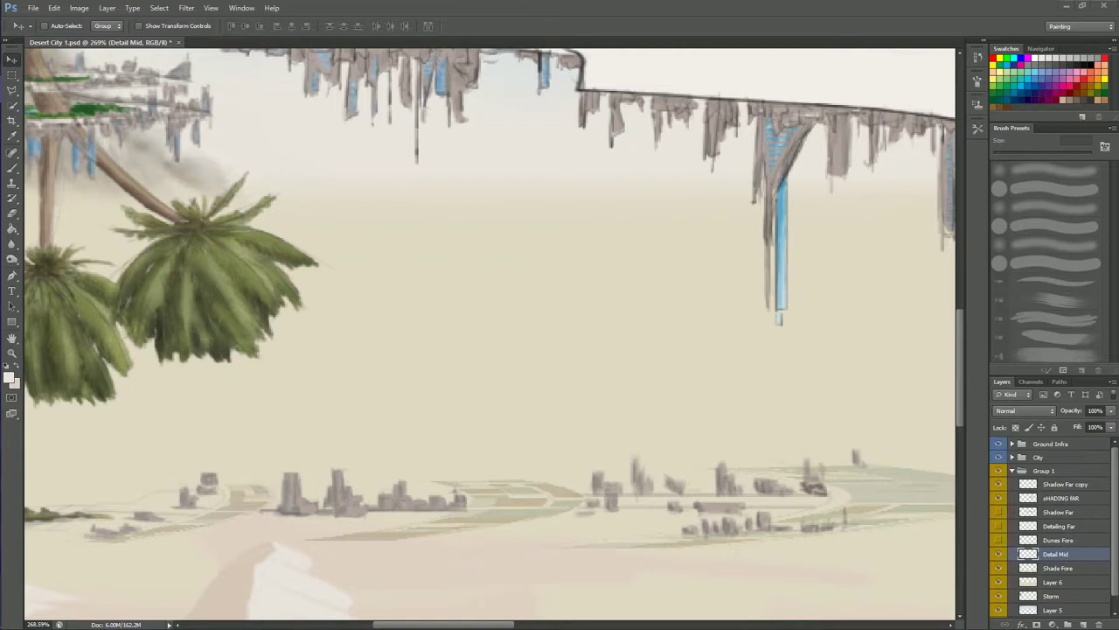
# Step: Pick a pale sand colour and add a SHade Mid layer below Detail Mid at 100% opacity
pyautogui.press('b')
pyautogui.click(48, 25)
pyautogui.click(10, 378)
pyautogui.press('Return')
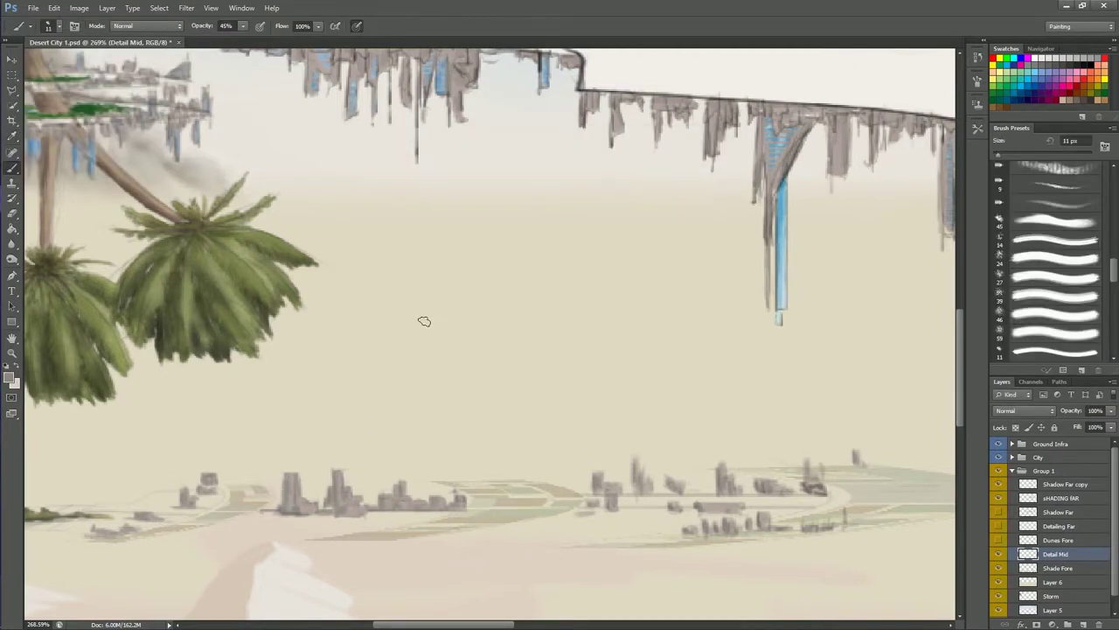
pyautogui.click(10, 378)
pyautogui.press('Return')
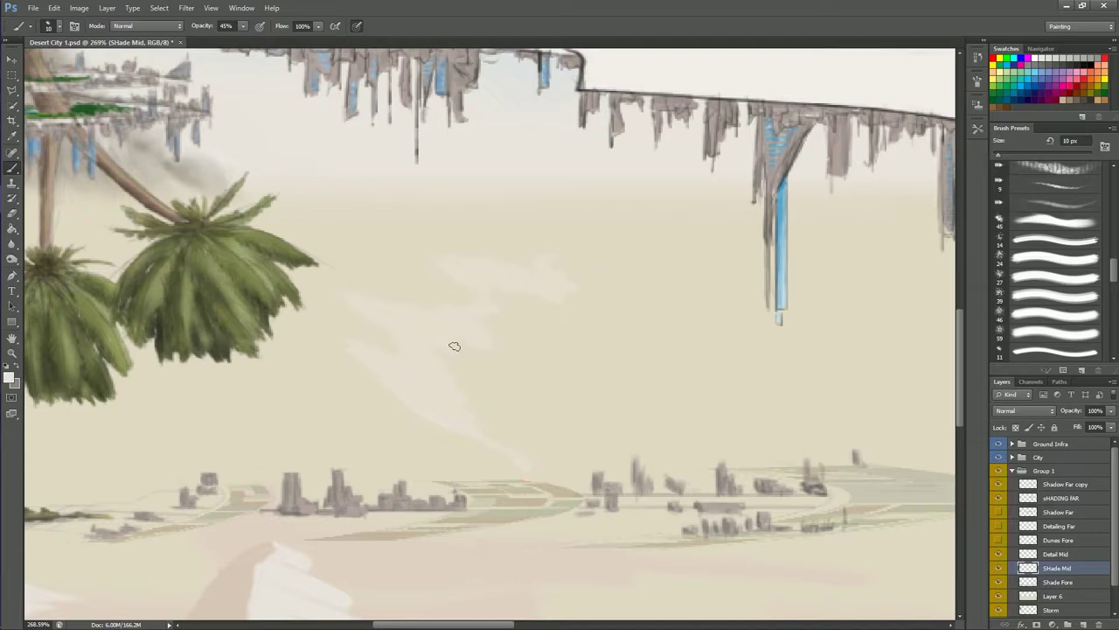
pyautogui.press('0')
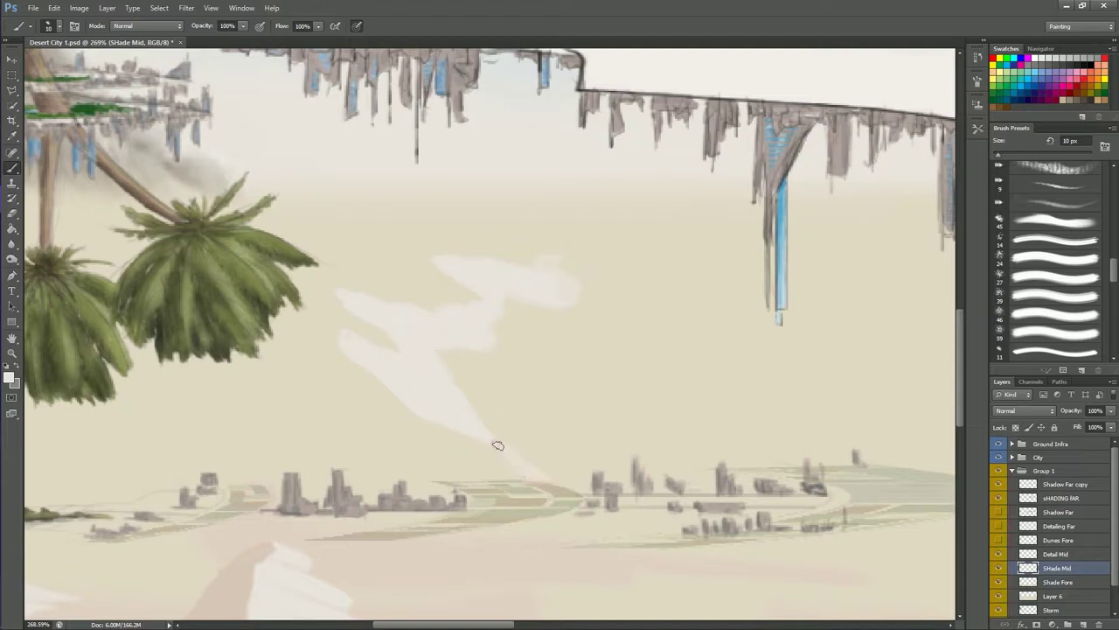
# Step: Paint a solid pale sand shape below the palms and start a tan dune on new Layer 17
pyautogui.click(552, 306)
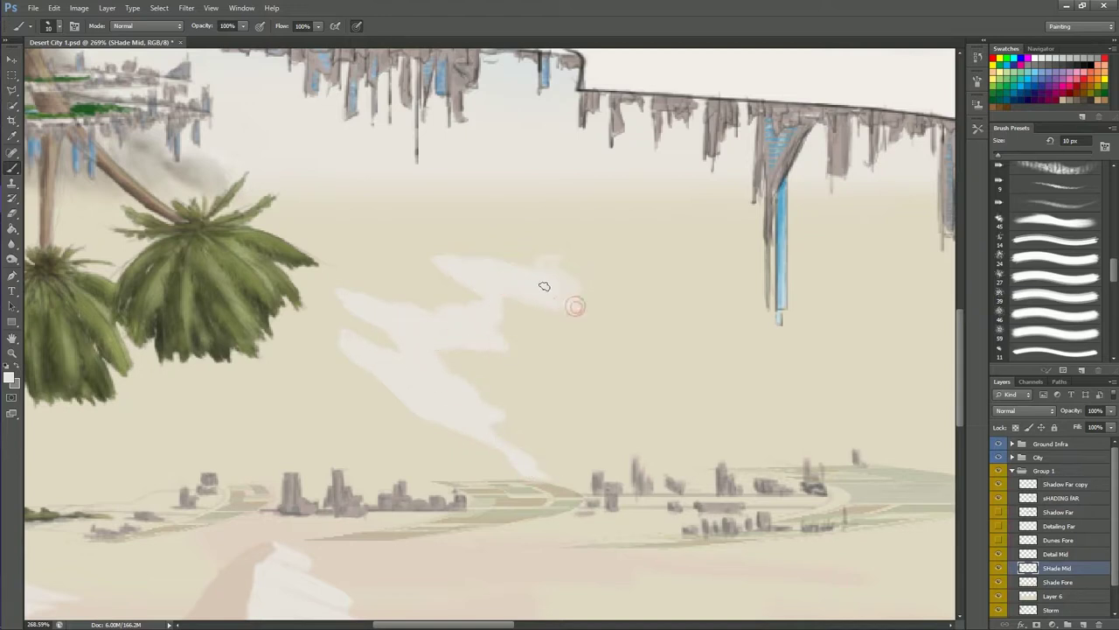
pyautogui.moveTo(748, 447); pyautogui.dragTo(693, 315)
pyautogui.moveTo(783, 451); pyautogui.dragTo(779, 448)
pyautogui.click(1040, 48)
pyautogui.click(1006, 48)
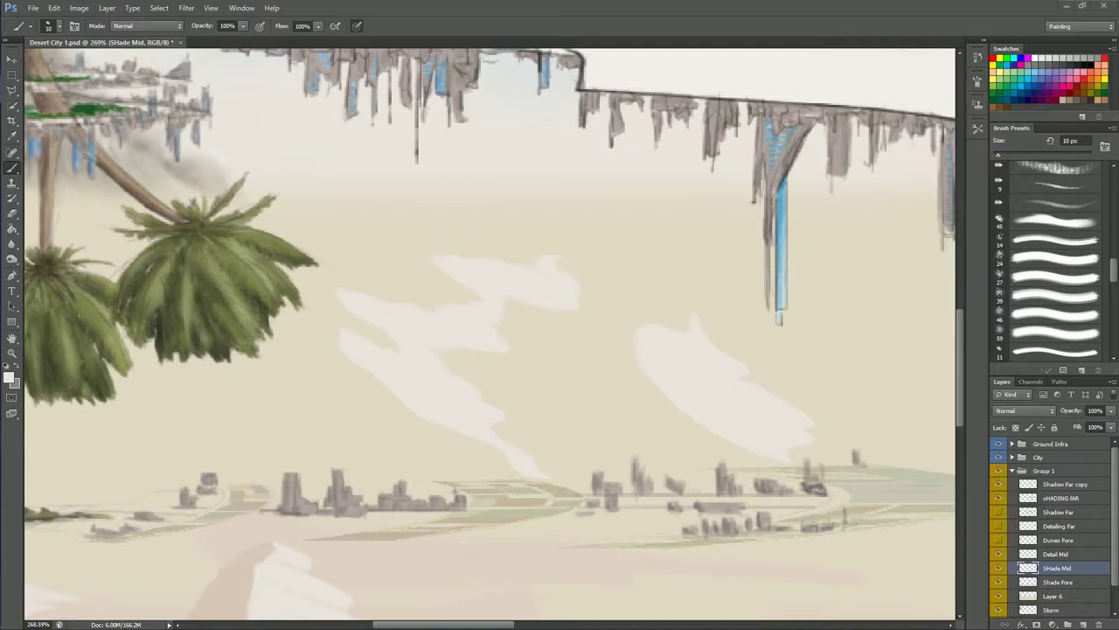
pyautogui.click(1081, 624)
pyautogui.moveTo(525, 476)
pyautogui.mouseDown()
pyautogui.moveTo(359, 437)
pyautogui.moveTo(280, 406)
pyautogui.moveTo(240, 372)
pyautogui.moveTo(253, 354)
pyautogui.moveTo(489, 446)
pyautogui.moveTo(515, 472)
pyautogui.mouseUp()
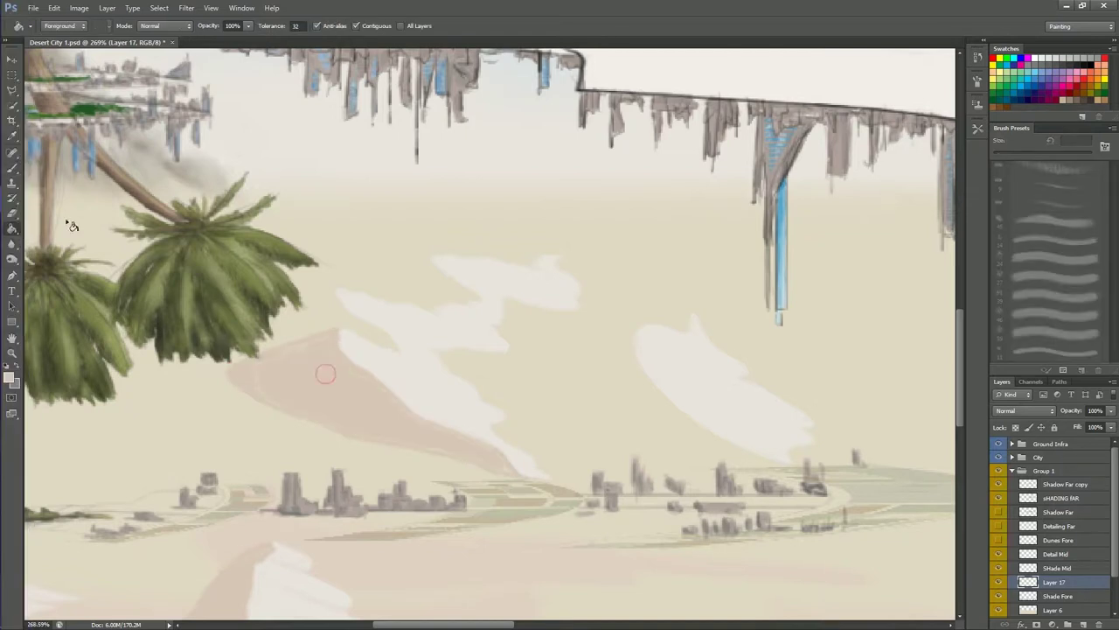
# Step: Fill tan dune patches, the lower-left edge and the right dune's shadow loop on Layer 17
pyautogui.moveTo(385, 402)
pyautogui.mouseDown()
pyautogui.moveTo(332, 297)
pyautogui.moveTo(320, 333)
pyautogui.mouseUp()
pyautogui.moveTo(471, 289)
pyautogui.mouseDown()
pyautogui.moveTo(393, 268)
pyautogui.moveTo(437, 310)
pyautogui.moveTo(487, 270)
pyautogui.moveTo(514, 268)
pyautogui.mouseUp()
pyautogui.scroll(-3, 542, 262)
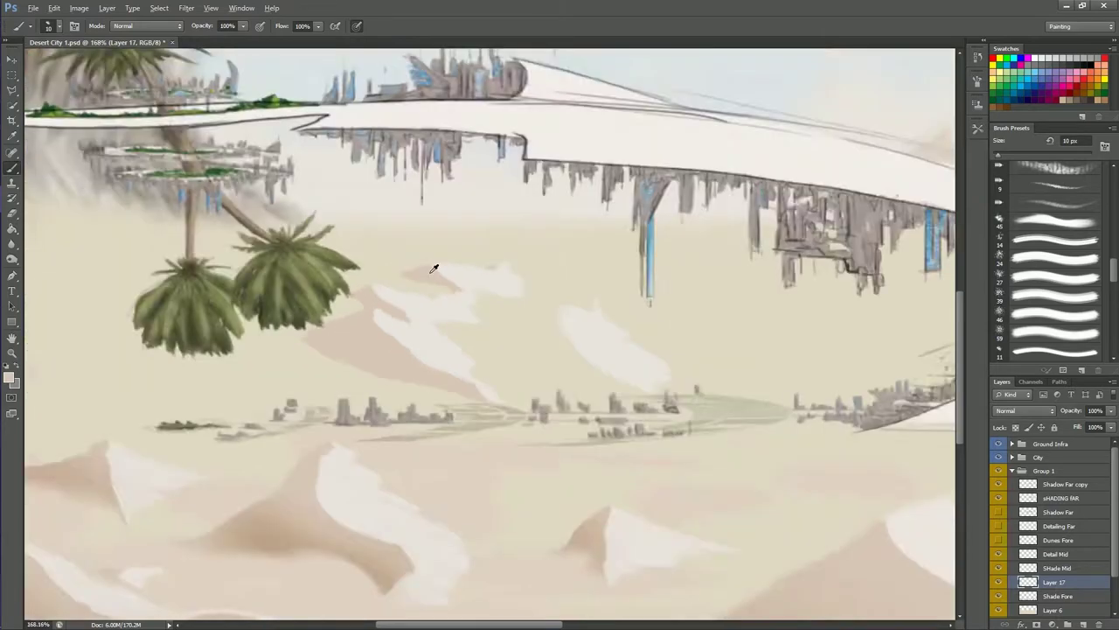
pyautogui.scroll(3, 437, 268)
pyautogui.moveTo(213, 375)
pyautogui.mouseDown()
pyautogui.moveTo(322, 425)
pyautogui.moveTo(261, 332)
pyautogui.moveTo(220, 342)
pyautogui.mouseUp()
pyautogui.moveTo(378, 291); pyautogui.dragTo(431, 300)
pyautogui.moveTo(724, 442); pyautogui.dragTo(621, 335)
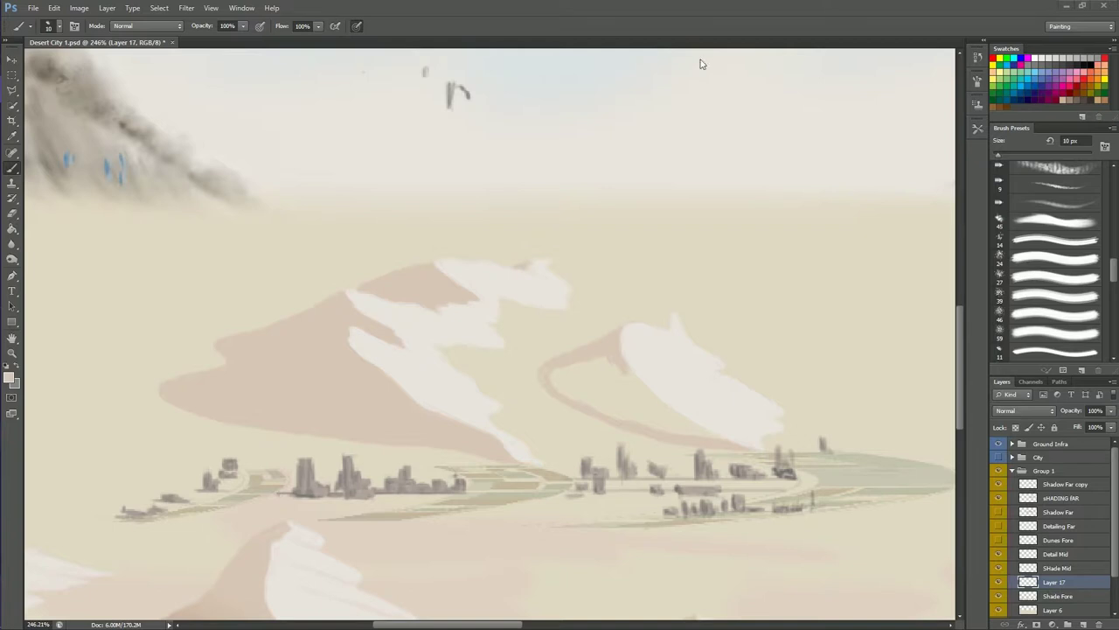
pyautogui.moveTo(647, 350)
pyautogui.mouseDown()
pyautogui.moveTo(585, 372)
pyautogui.moveTo(667, 329)
pyautogui.mouseUp()
# Step: Briefly browse the project folders to Posters in File Explorer, then return to brush painting
pyautogui.press('e')
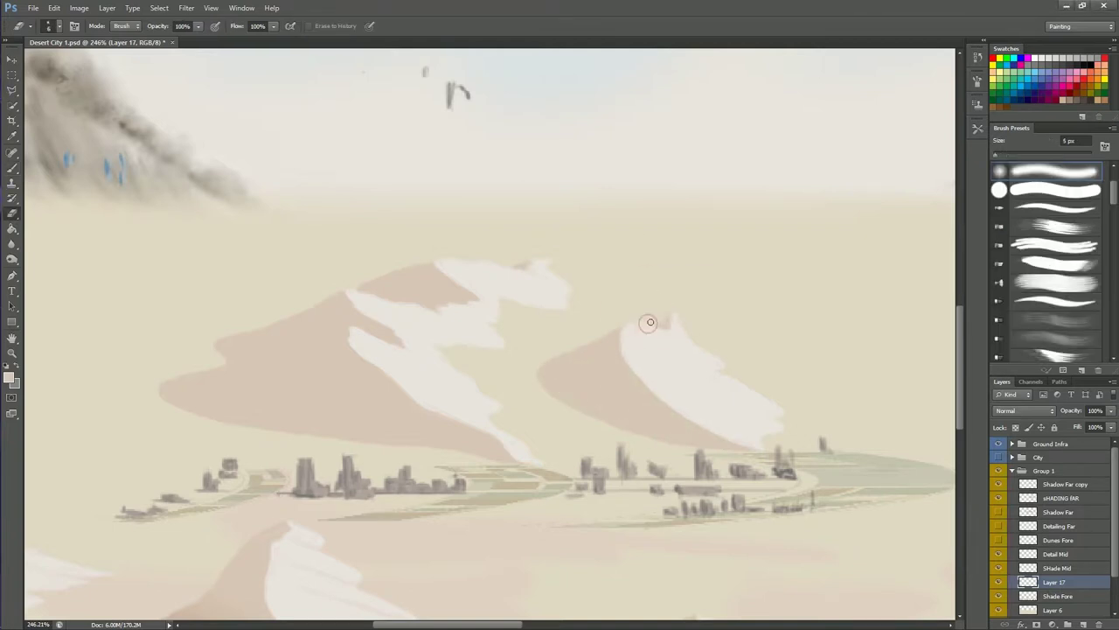
pyautogui.hotkey('alt', 'Tab')
pyautogui.hotkey('alt', 'Tab')
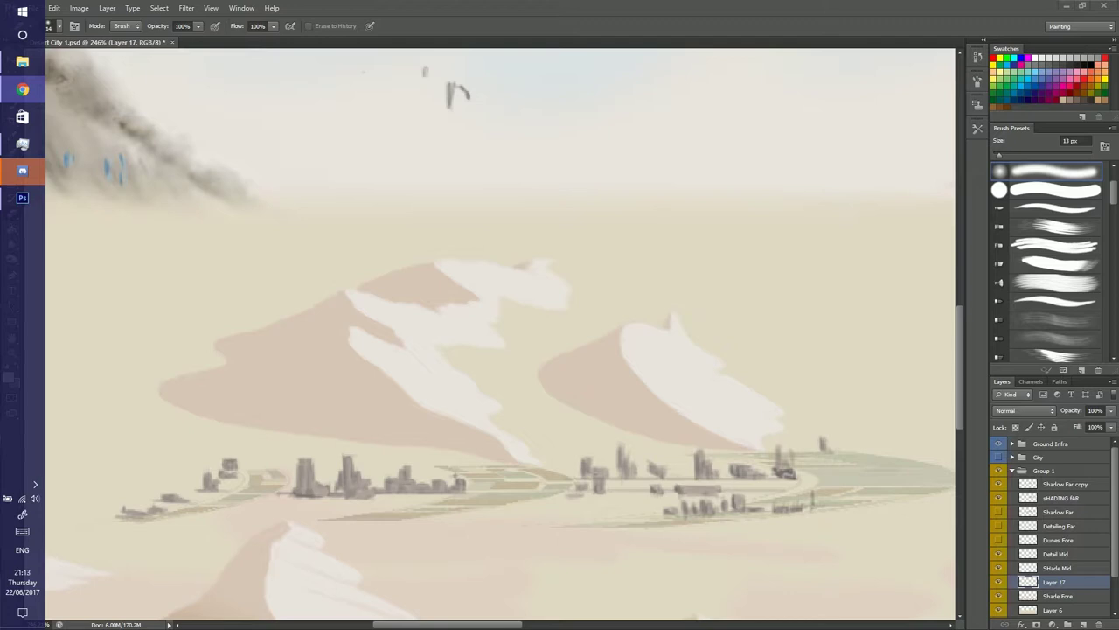
pyautogui.click(22, 61)
pyautogui.doubleClick(640, 295)
pyautogui.doubleClick(444, 167)
pyautogui.click(408, 315)
pyautogui.doubleClick(476, 157)
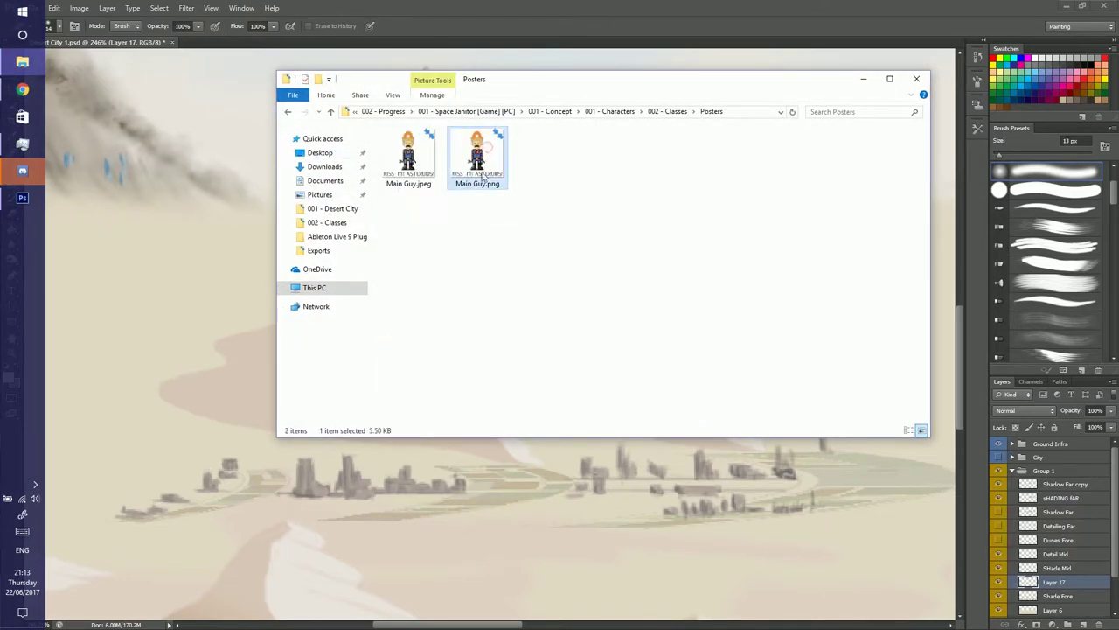
pyautogui.click(863, 79)
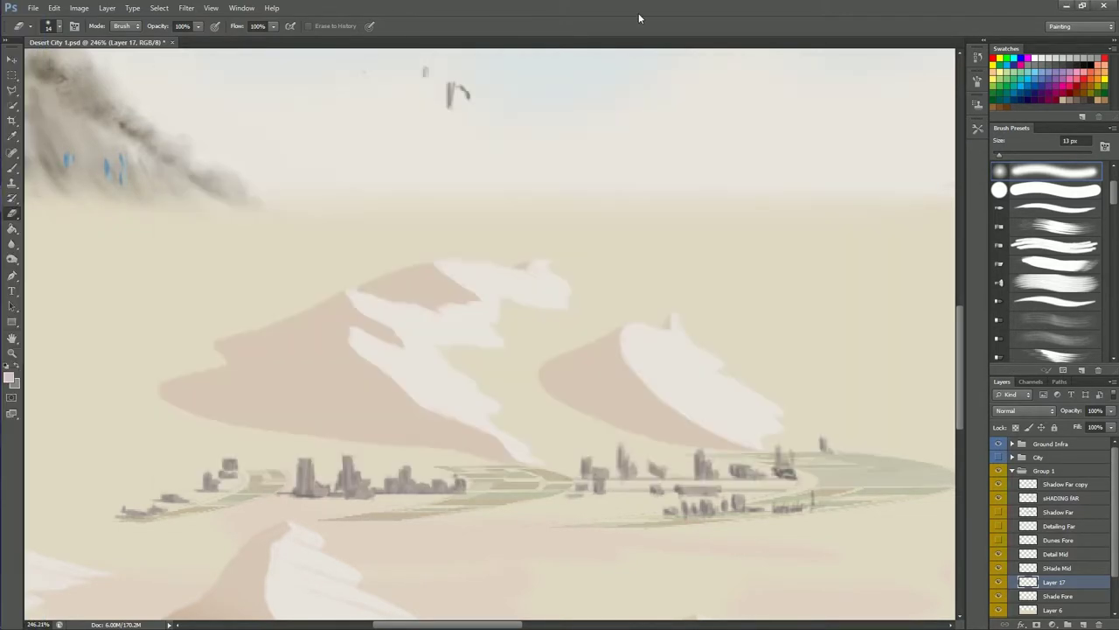
pyautogui.press('b')
pyautogui.moveTo(691, 396); pyautogui.dragTo(290, 418)
# Step: Touch up the white dune crest's lower and upper-left edges with brush strokes
pyautogui.moveTo(712, 434)
pyautogui.mouseDown()
pyautogui.moveTo(490, 320)
pyautogui.moveTo(784, 302)
pyautogui.mouseUp()
pyautogui.moveTo(759, 380); pyautogui.dragTo(662, 409)
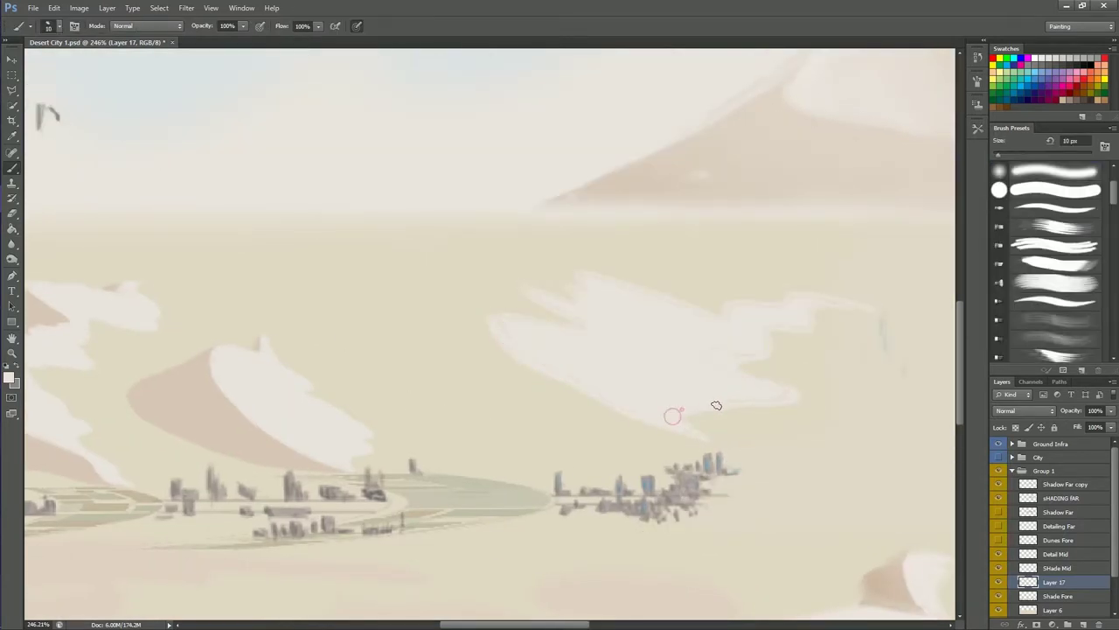
pyautogui.moveTo(600, 407)
pyautogui.mouseDown()
pyautogui.moveTo(739, 309)
pyautogui.moveTo(657, 328)
pyautogui.mouseUp()
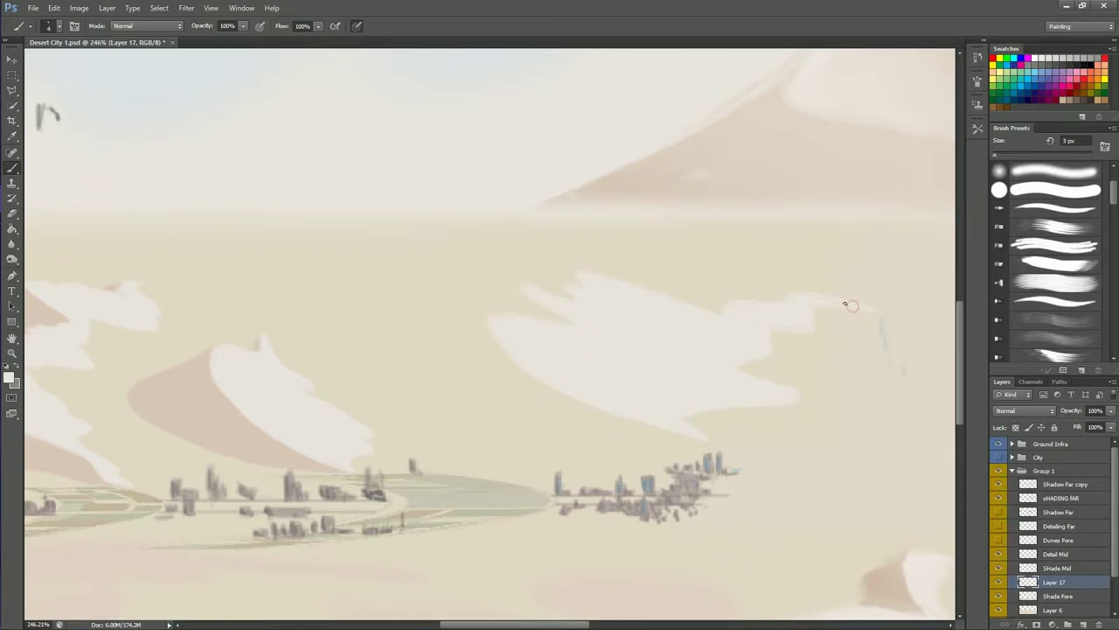
pyautogui.moveTo(581, 277)
pyautogui.mouseDown()
pyautogui.moveTo(533, 270)
pyautogui.moveTo(541, 304)
pyautogui.mouseUp()
# Step: With a 20 px brush, paint a brown shadow wedge under and along the crest
pyautogui.scroll(3, 487, 302)
pyautogui.press(']')
pyautogui.press(']')
pyautogui.press(']')
pyautogui.moveTo(381, 429)
pyautogui.mouseDown()
pyautogui.moveTo(609, 475)
pyautogui.moveTo(203, 360)
pyautogui.mouseUp()
pyautogui.moveTo(333, 325)
pyautogui.mouseDown()
pyautogui.moveTo(225, 347)
pyautogui.moveTo(367, 273)
pyautogui.mouseUp()
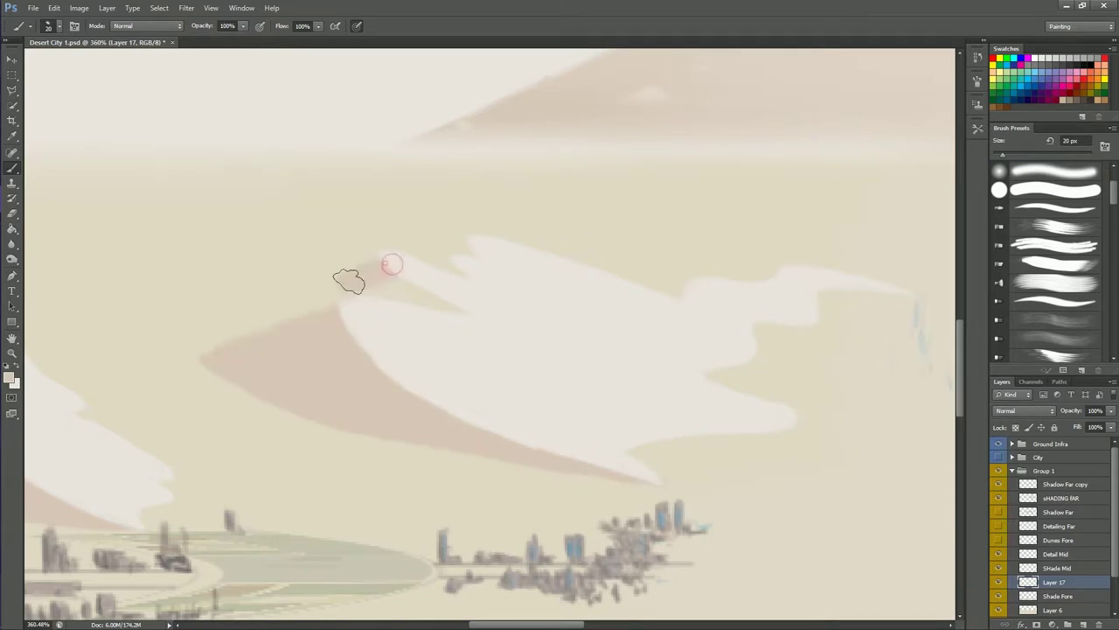
pyautogui.moveTo(324, 306)
pyautogui.mouseDown()
pyautogui.moveTo(387, 257)
pyautogui.moveTo(210, 353)
pyautogui.mouseUp()
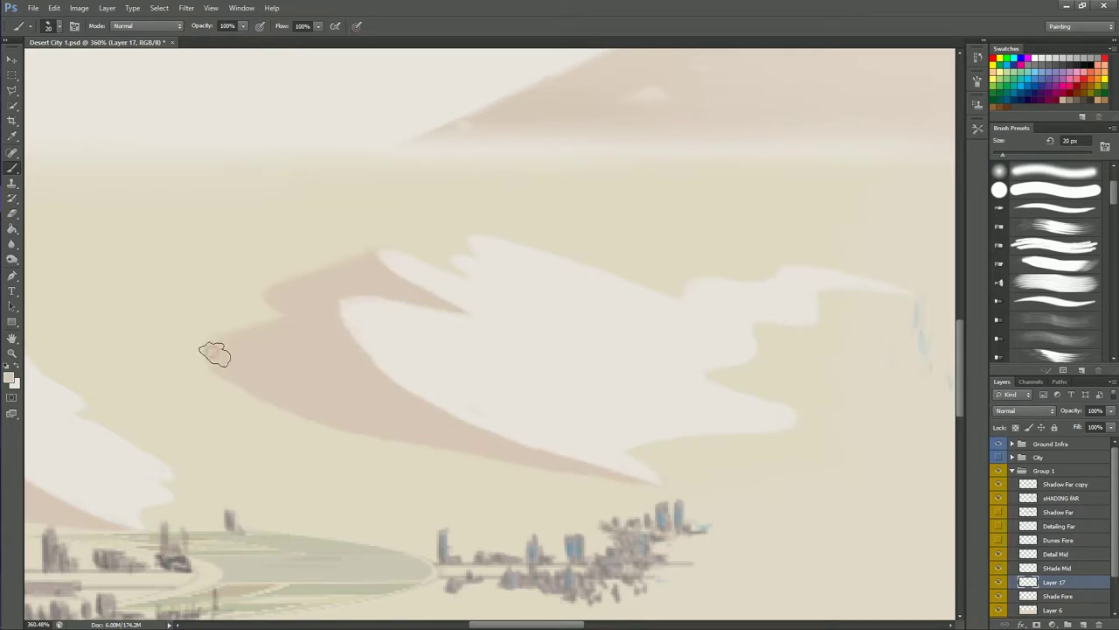
pyautogui.moveTo(664, 293); pyautogui.dragTo(770, 273)
pyautogui.press('e')
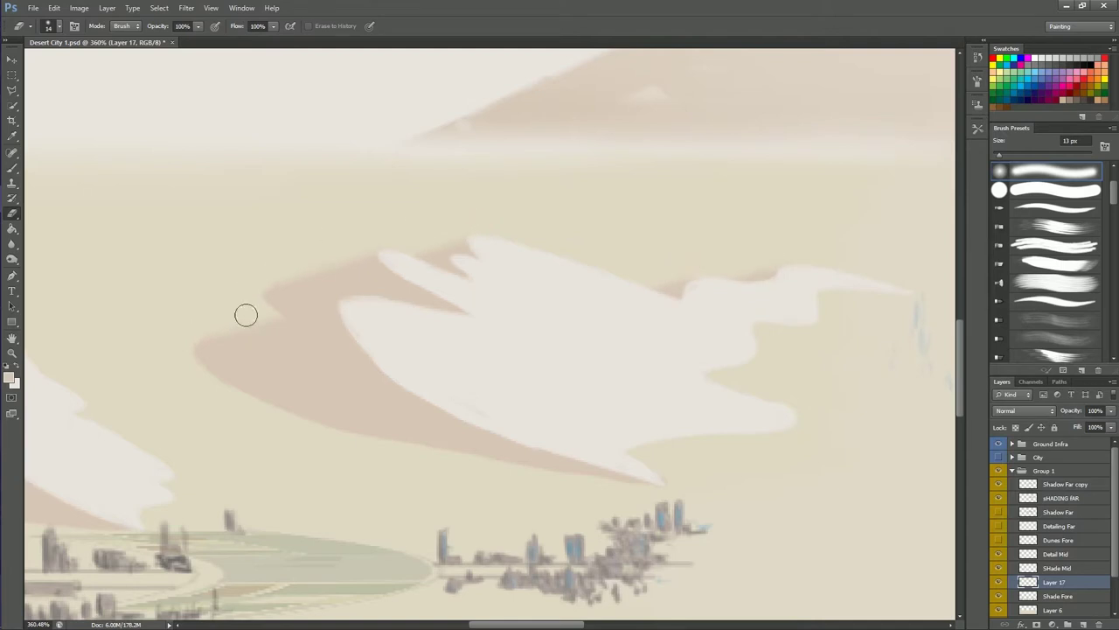
pyautogui.scroll(-5, 188, 336)
pyautogui.scroll(3, 350, 350)
# Step: Sketch loose light strokes on the left dunes on the SHade Mid layer
pyautogui.press('b')
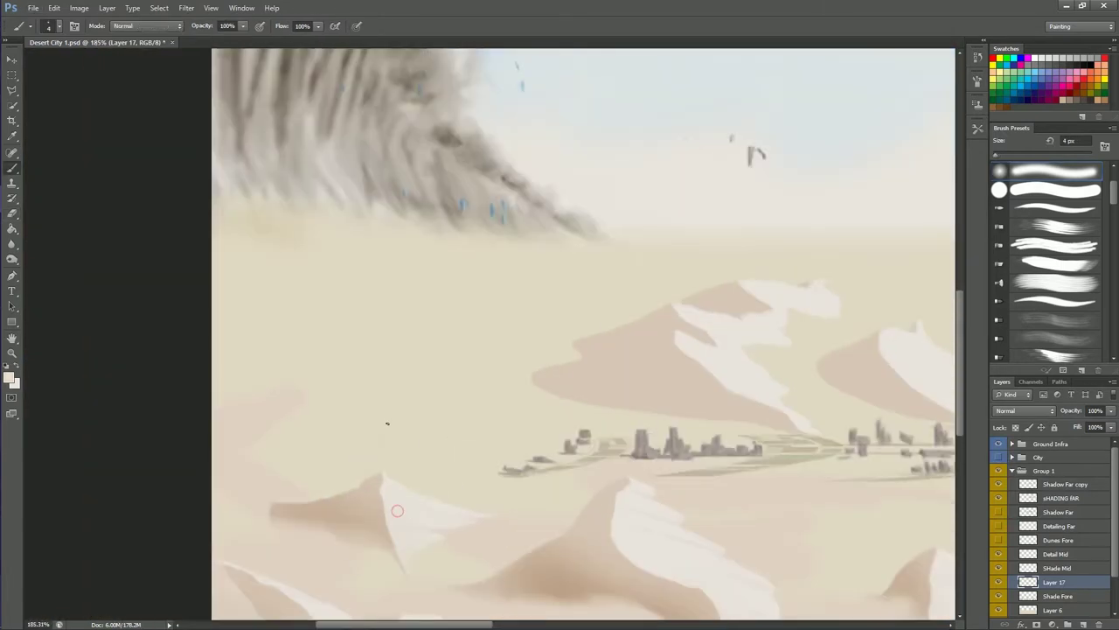
pyautogui.hotkey('alt', ']')
pyautogui.moveTo(338, 326); pyautogui.dragTo(443, 389)
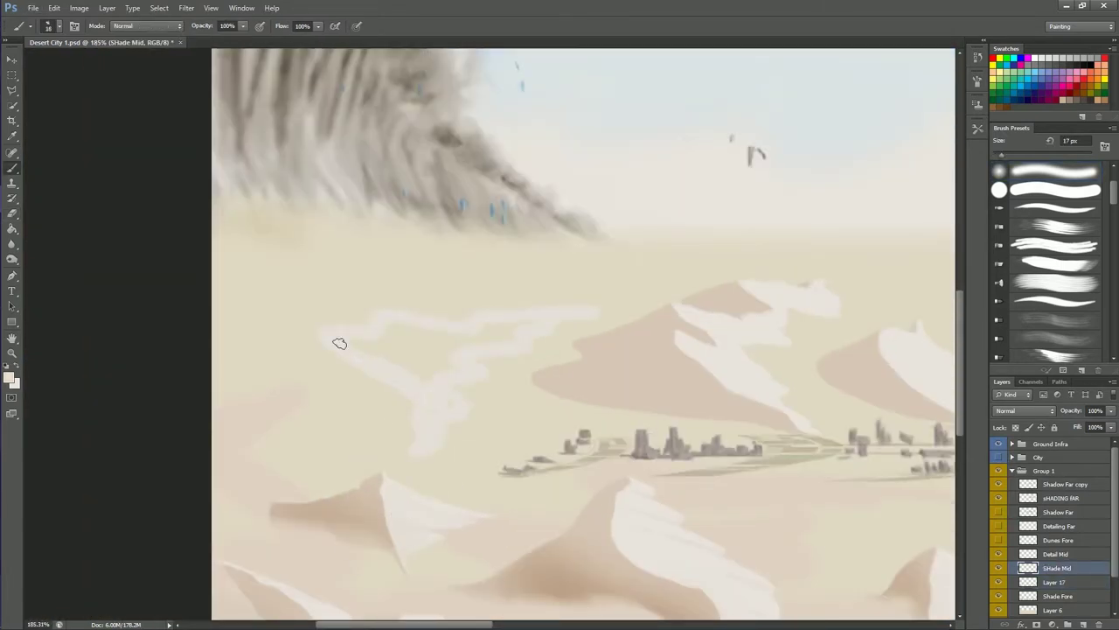
pyautogui.moveTo(219, 461); pyautogui.dragTo(288, 445)
pyautogui.moveTo(220, 385)
pyautogui.mouseDown()
pyautogui.moveTo(277, 432)
pyautogui.moveTo(290, 412)
pyautogui.mouseUp()
pyautogui.moveTo(216, 442)
pyautogui.mouseDown()
pyautogui.moveTo(277, 460)
pyautogui.moveTo(270, 432)
pyautogui.mouseUp()
pyautogui.press('e')
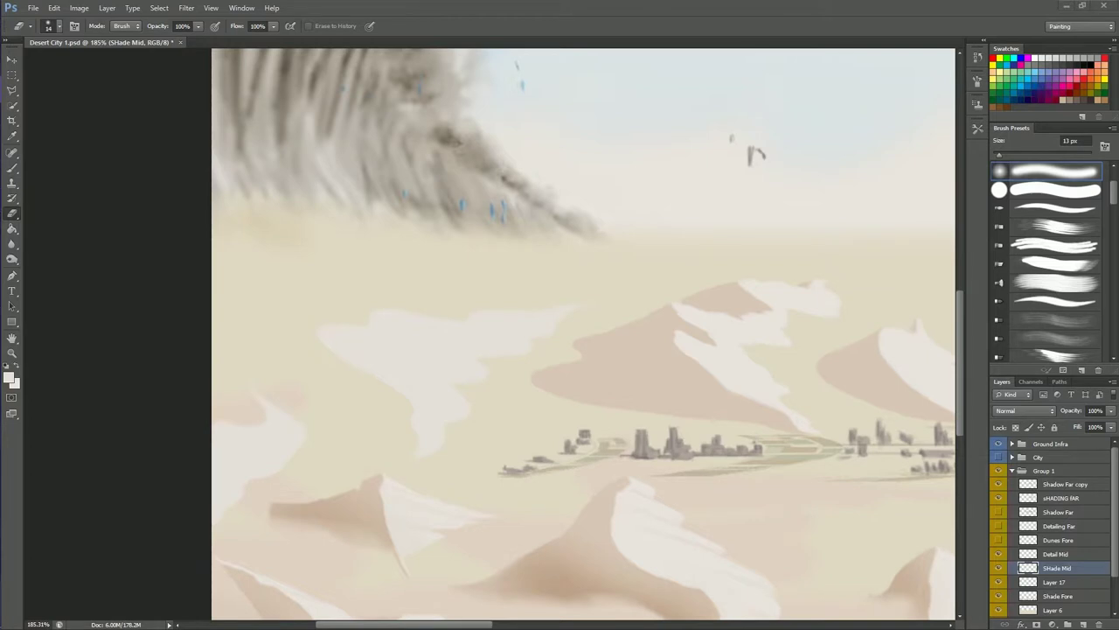
pyautogui.press('b')
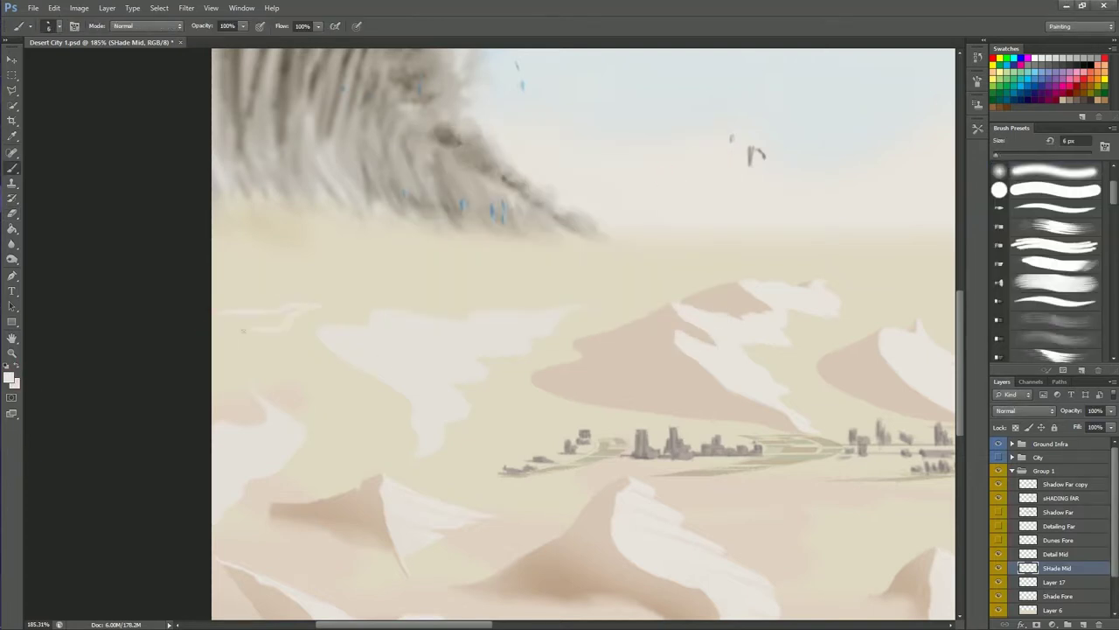
# Step: Outline thin light dunes below the horizon and bucket-fill them with lighter sand
pyautogui.moveTo(315, 306); pyautogui.dragTo(215, 360)
pyautogui.moveTo(234, 290); pyautogui.dragTo(341, 276)
pyautogui.moveTo(372, 288)
pyautogui.mouseDown()
pyautogui.moveTo(448, 271)
pyautogui.moveTo(492, 283)
pyautogui.mouseUp()
pyautogui.moveTo(348, 260); pyautogui.dragTo(397, 254)
pyautogui.moveTo(253, 247); pyautogui.dragTo(319, 245)
pyautogui.moveTo(428, 252); pyautogui.dragTo(669, 271)
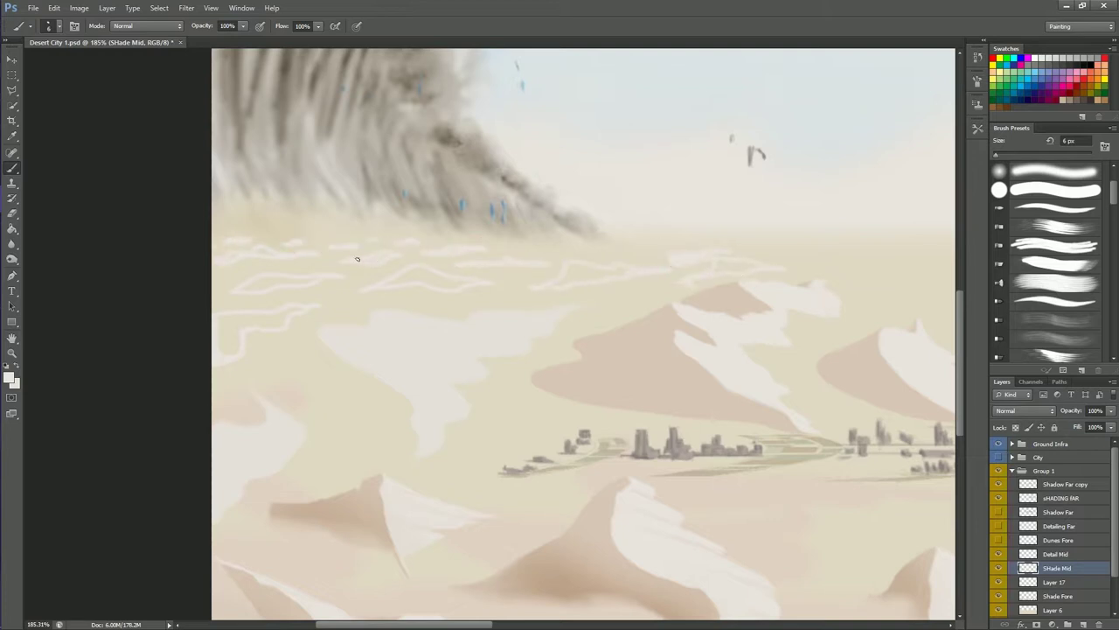
pyautogui.press('g')
pyautogui.click(735, 267)
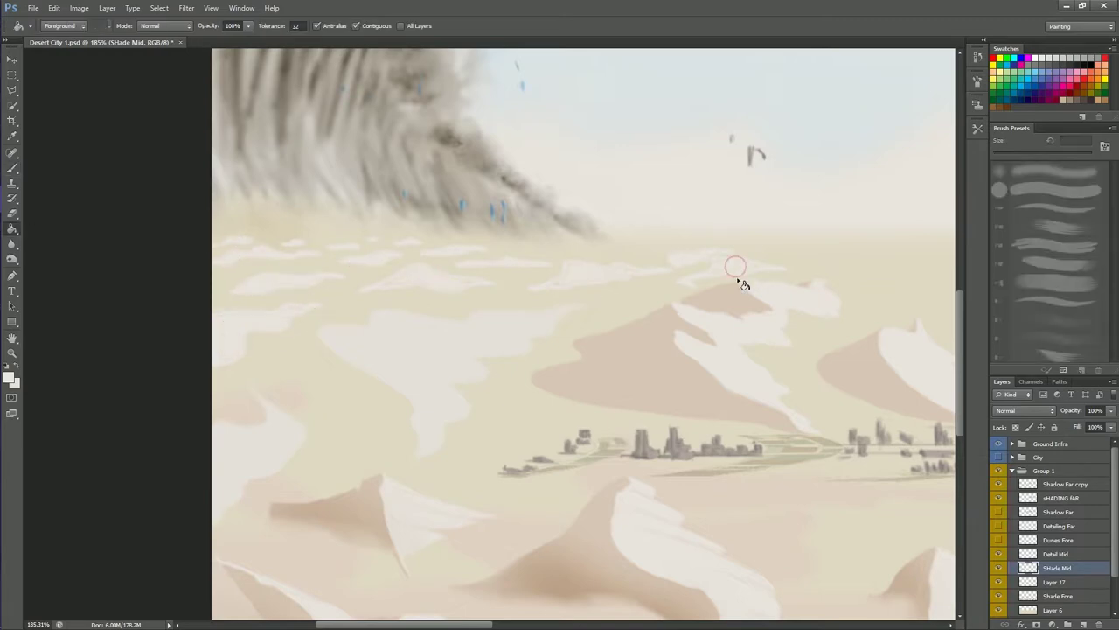
# Step: Trace a dune shadow shape, fill it with darker brown, and shrink the brush to 4 px
pyautogui.press('b')
pyautogui.scroll(5, 742, 285)
pyautogui.moveTo(162, 125); pyautogui.dragTo(314, 369)
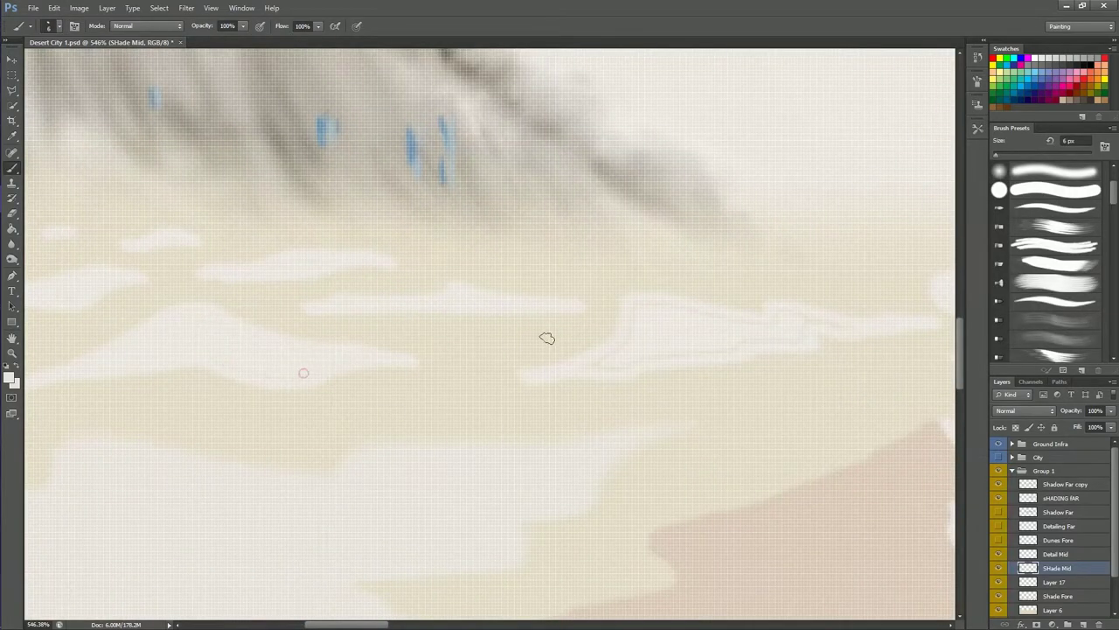
pyautogui.scroll(-5, 644, 350)
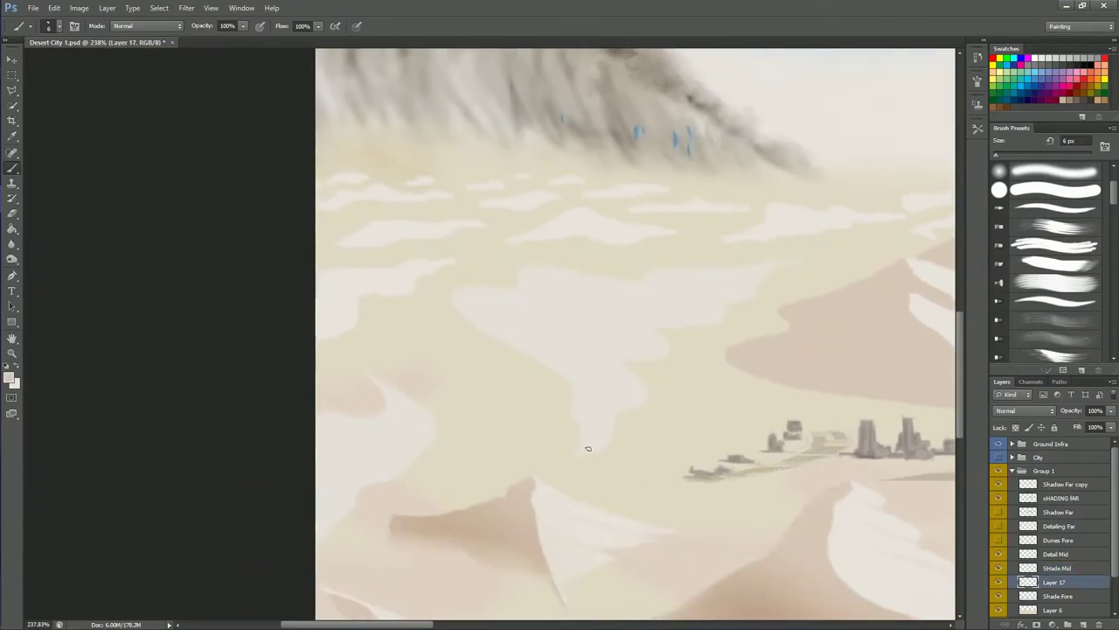
pyautogui.moveTo(588, 449)
pyautogui.mouseDown()
pyautogui.moveTo(461, 292)
pyautogui.moveTo(385, 315)
pyautogui.mouseUp()
pyautogui.hotkey('alt', 'BackSpace')
pyautogui.press('[')
pyautogui.press('[')
# Step: Fit the painting to the window, reselect SHade Mid, and zoom toward the cliff base
pyautogui.scroll(4, 616, 207)
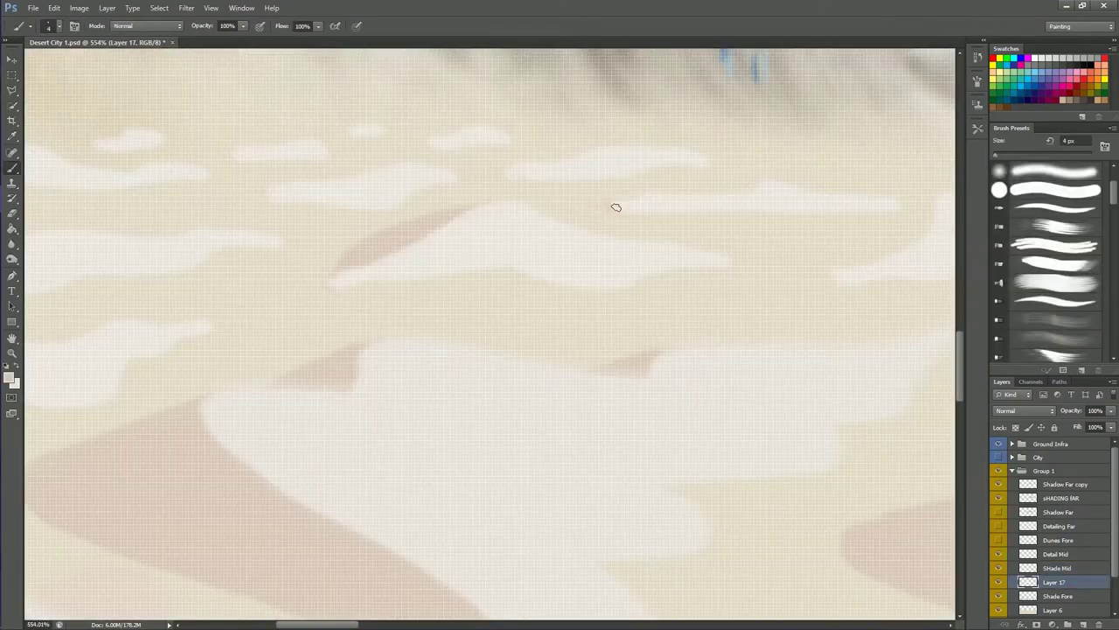
pyautogui.hscroll(5, 616, 207)
pyautogui.hscroll(5, 582, 317)
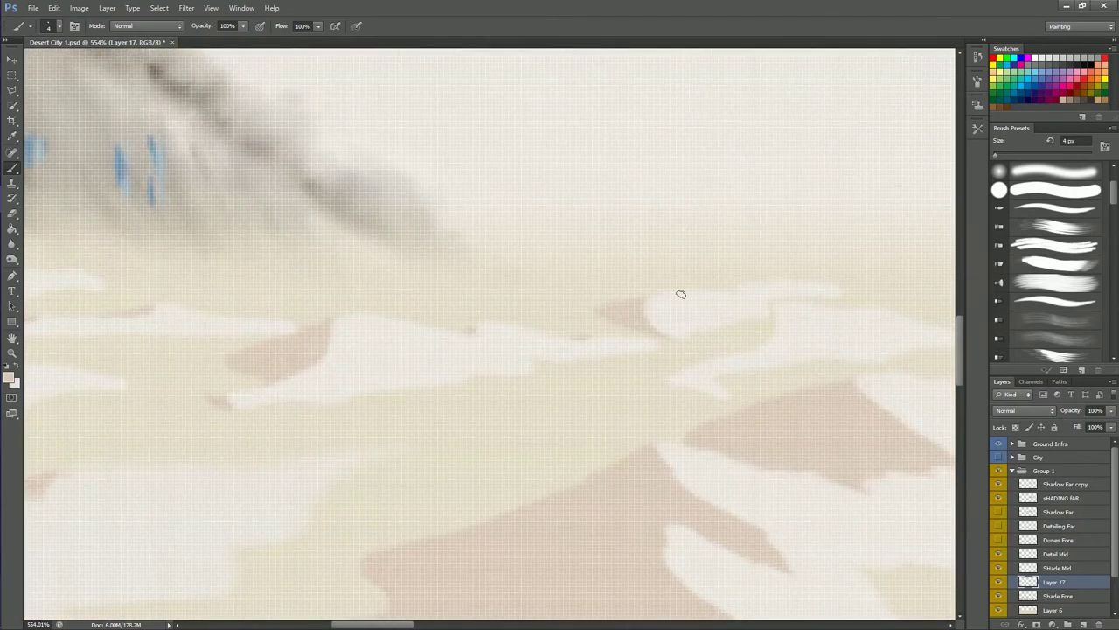
pyautogui.hscroll(-5, 700, 366)
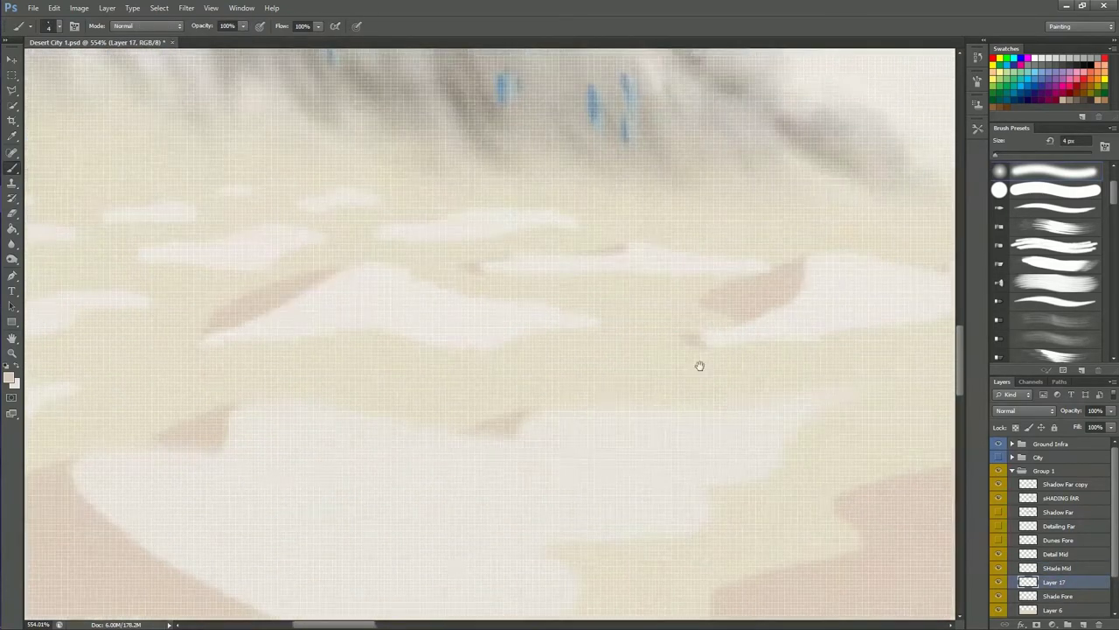
pyautogui.hscroll(-5, 699, 365)
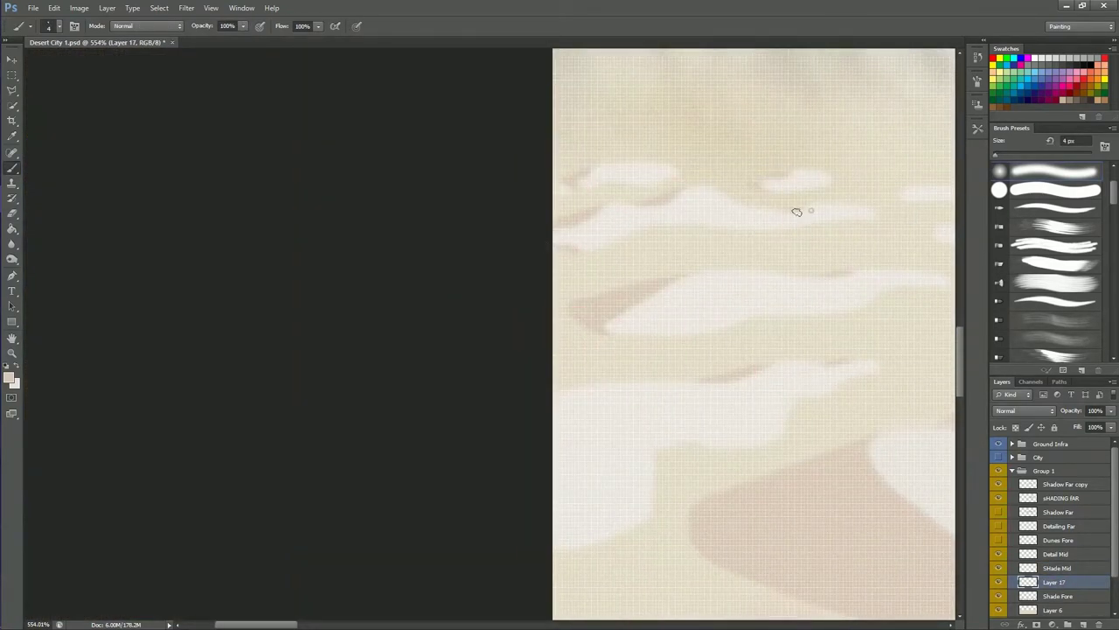
pyautogui.scroll(-2, 796, 211)
pyautogui.scroll(-3, 785, 270)
pyautogui.hotkey('ctrl', '0')
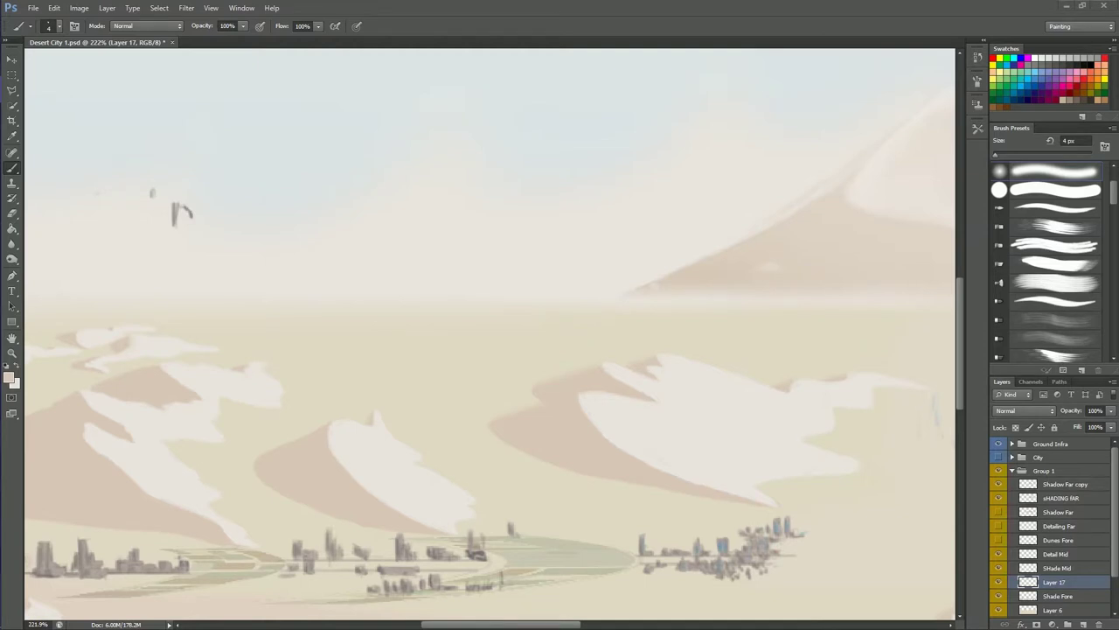
pyautogui.click(1057, 568)
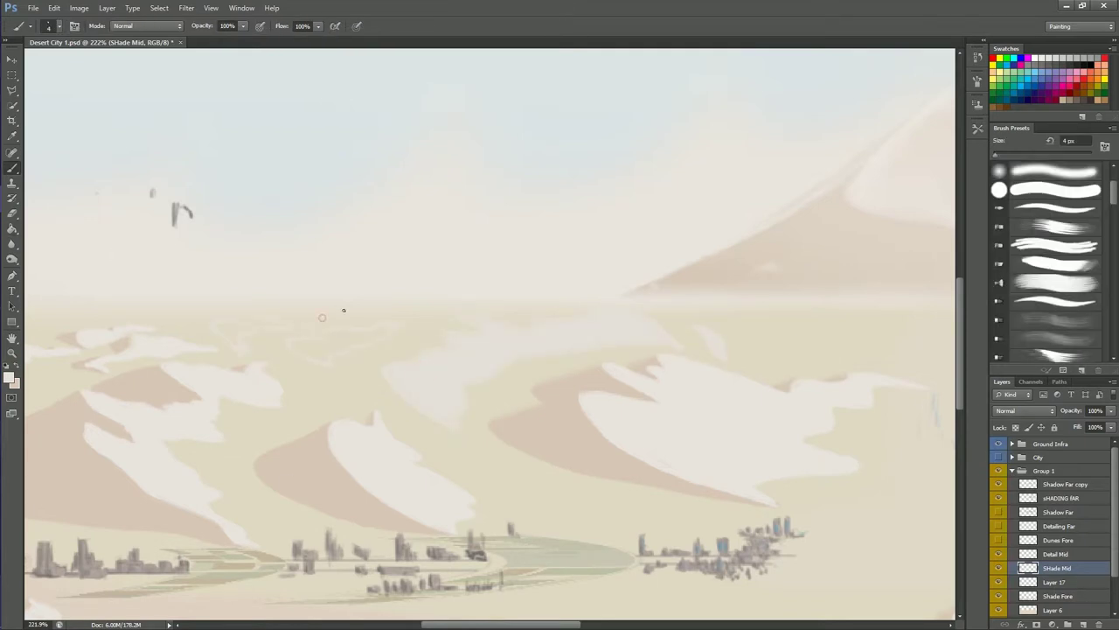
pyautogui.moveTo(174, 323); pyautogui.dragTo(300, 337)
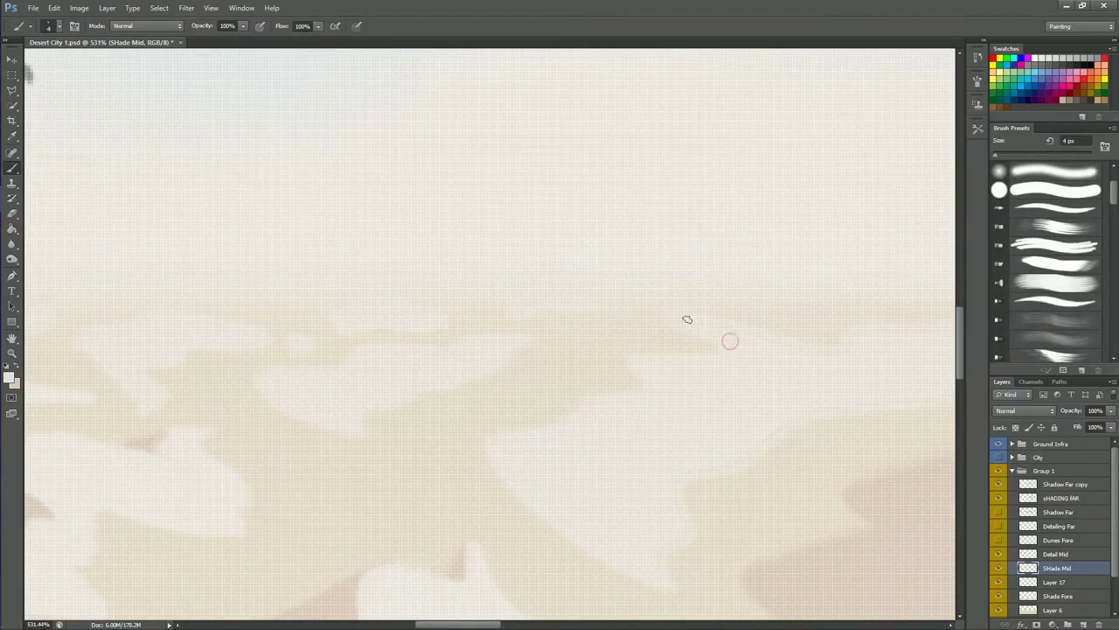
pyautogui.moveTo(795, 417)
pyautogui.mouseDown()
pyautogui.moveTo(528, 378)
pyautogui.moveTo(423, 339)
pyautogui.mouseUp()
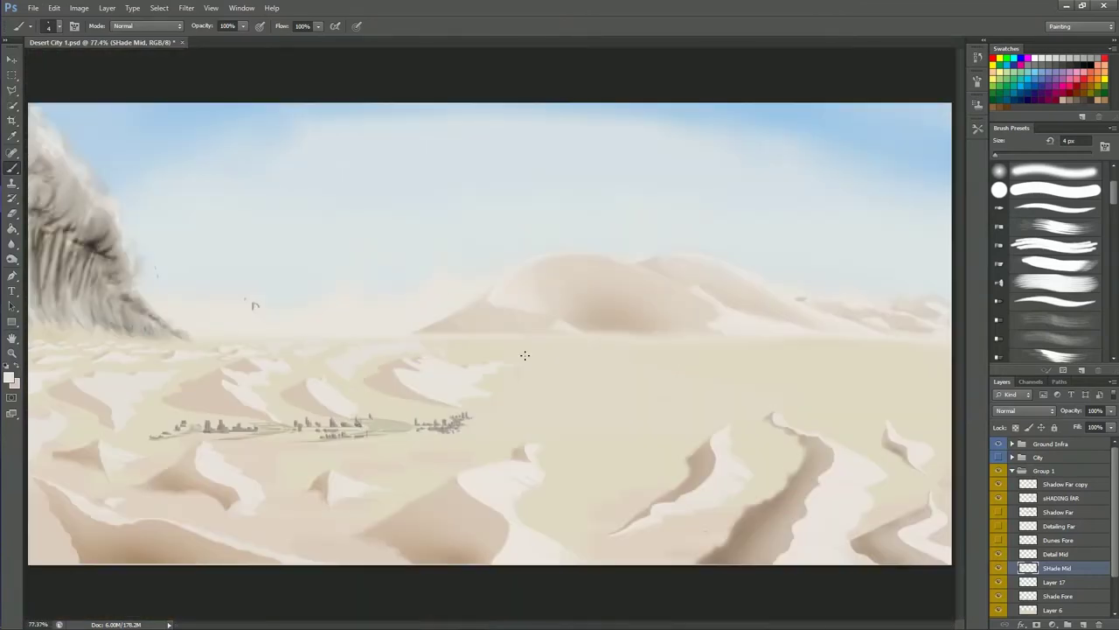
pyautogui.moveTo(148, 335); pyautogui.dragTo(318, 415)
# Step: Paint pinkish-brown shading along the dune ridges on Layer 17
pyautogui.hotkey('alt', '[')
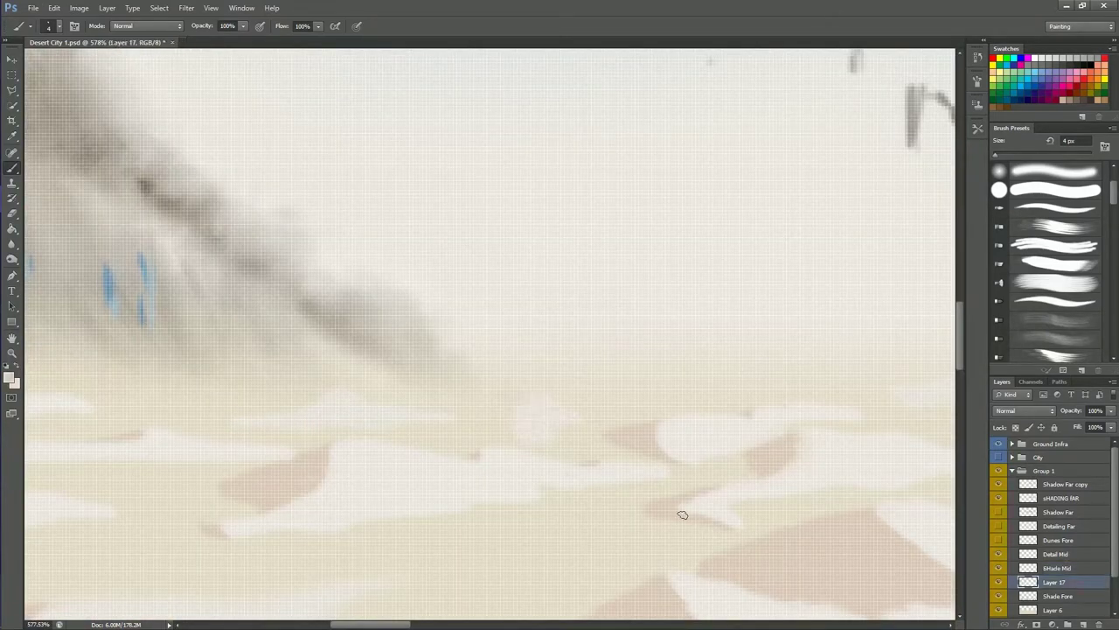
pyautogui.hscroll(10, 201, 384)
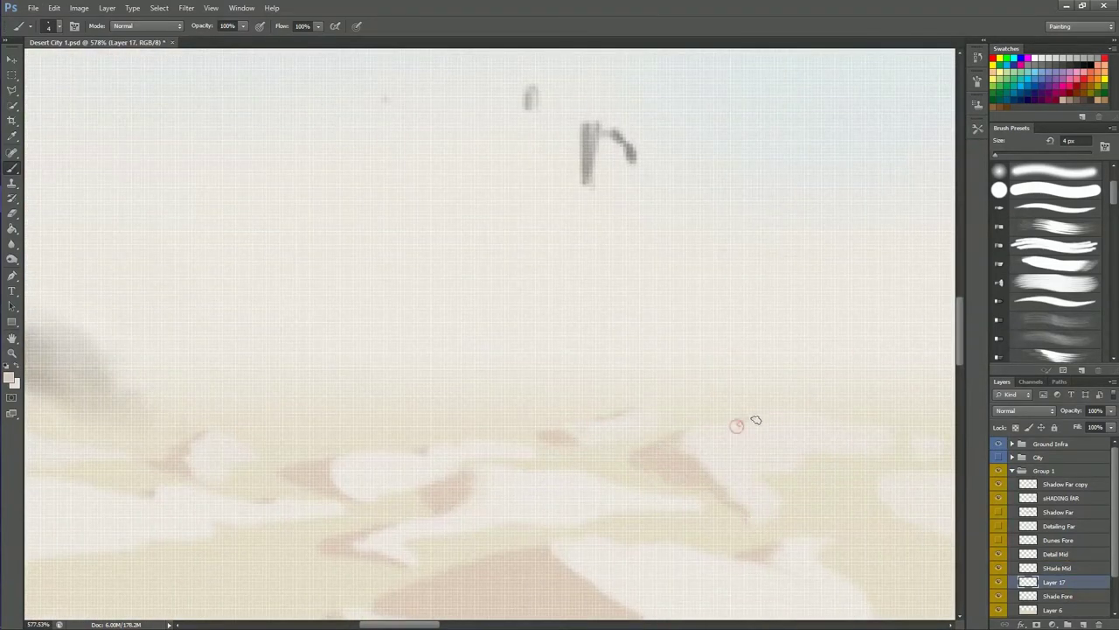
pyautogui.moveTo(424, 441); pyautogui.dragTo(433, 468)
pyautogui.moveTo(520, 402); pyautogui.dragTo(473, 441)
pyautogui.moveTo(525, 567); pyautogui.dragTo(367, 507)
pyautogui.moveTo(503, 472); pyautogui.dragTo(476, 481)
pyautogui.moveTo(686, 433); pyautogui.dragTo(621, 411)
# Step: Paint a tapered dark shadow running down the dune
pyautogui.scroll(-2, 595, 488)
pyautogui.scroll(-3, 519, 462)
pyautogui.hscroll(3, 520, 461)
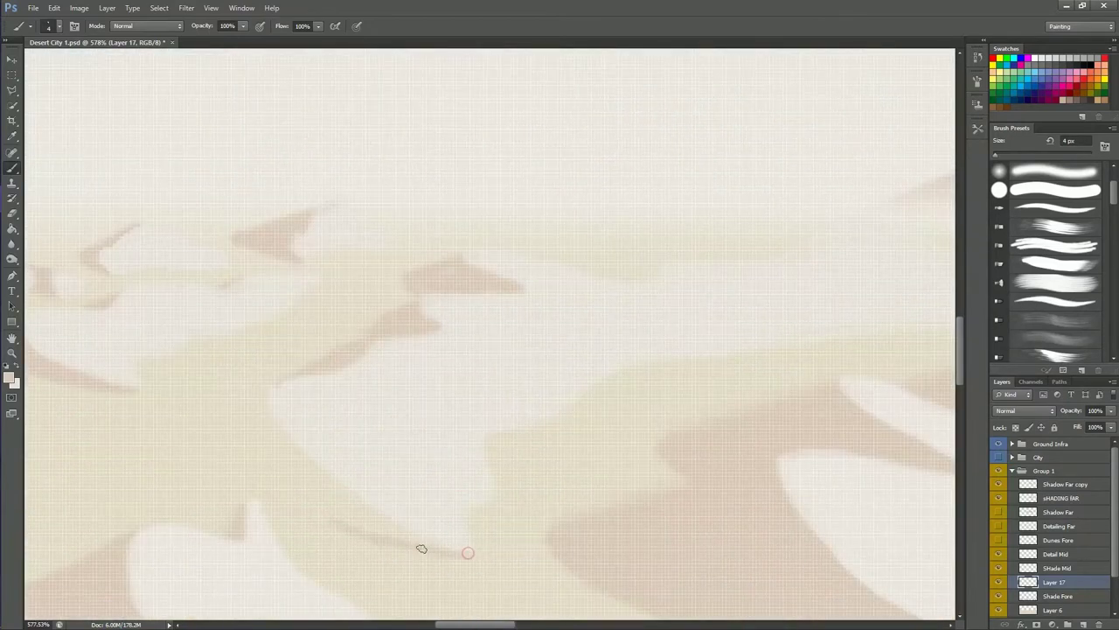
pyautogui.hscroll(3, 315, 415)
pyautogui.scroll(2, 525, 419)
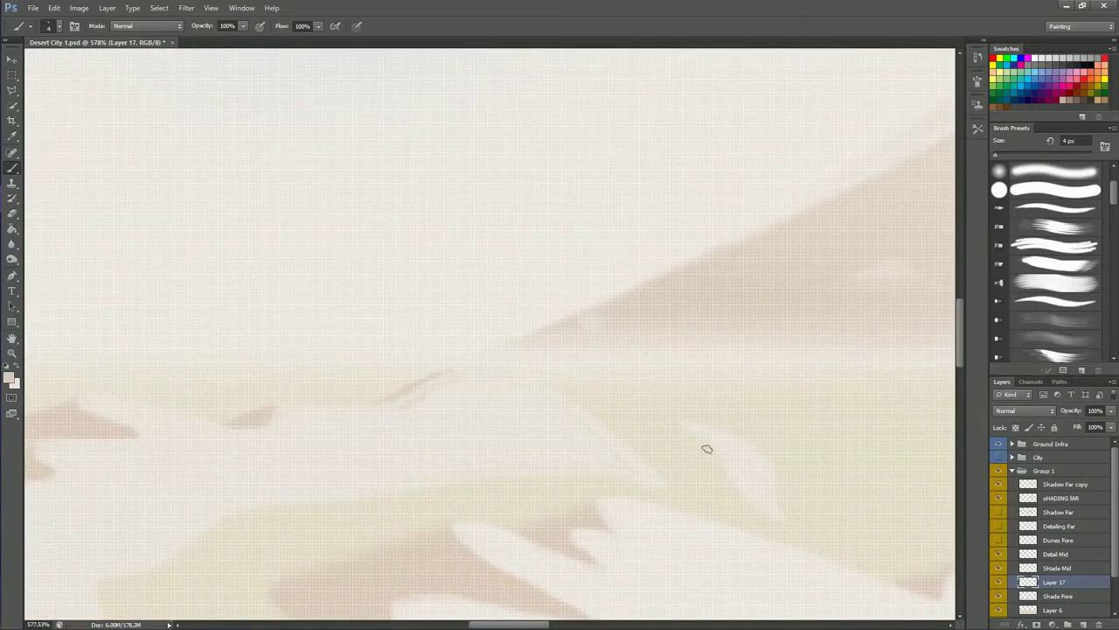
pyautogui.moveTo(684, 474)
pyautogui.mouseDown()
pyautogui.moveTo(680, 437)
pyautogui.moveTo(568, 393)
pyautogui.mouseUp()
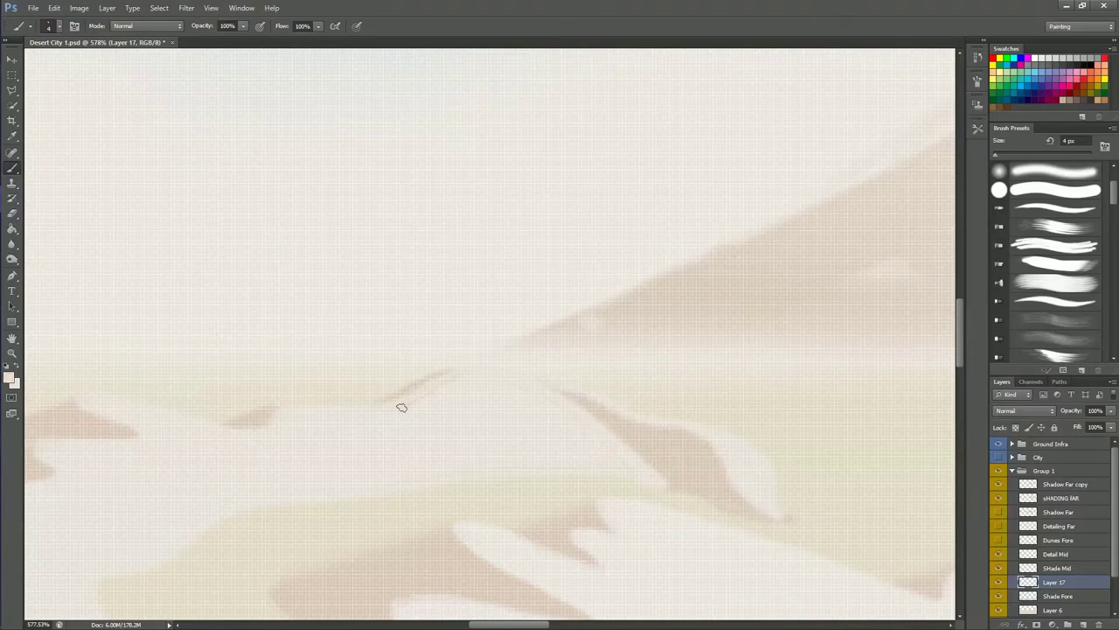
pyautogui.scroll(-5, 715, 443)
pyautogui.scroll(1, 807, 427)
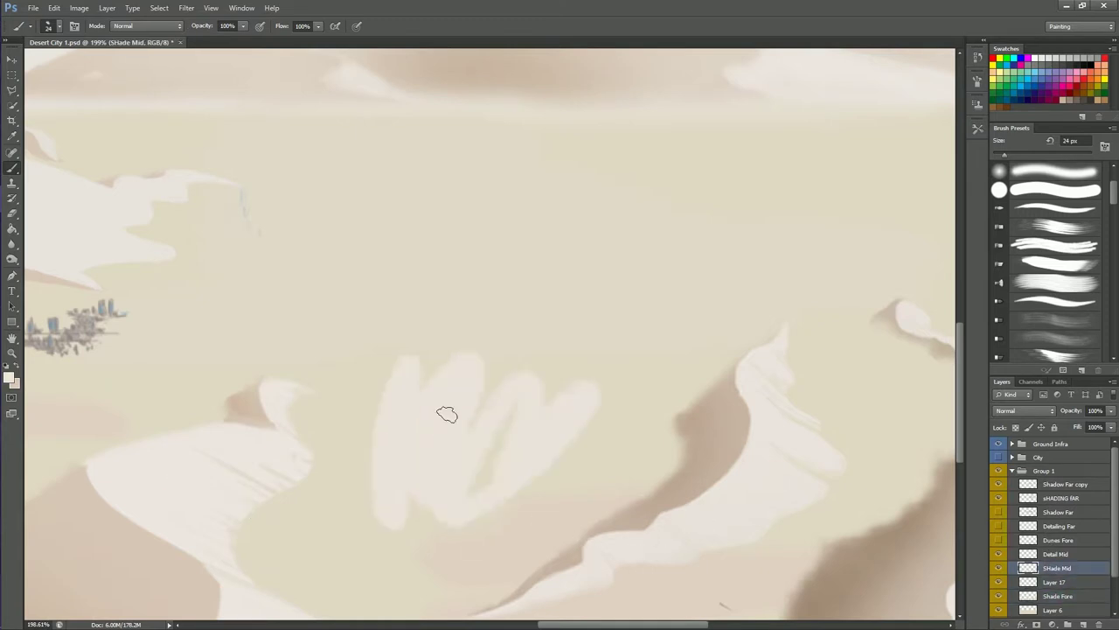
# Step: Outline a new pale dune shape and erase the stray blob and its tip
pyautogui.moveTo(396, 420)
pyautogui.mouseDown()
pyautogui.moveTo(398, 525)
pyautogui.moveTo(569, 310)
pyautogui.moveTo(617, 321)
pyautogui.moveTo(554, 323)
pyautogui.moveTo(600, 320)
pyautogui.mouseUp()
pyautogui.press('e')
pyautogui.moveTo(393, 479); pyautogui.dragTo(429, 514)
pyautogui.moveTo(718, 278); pyautogui.dragTo(772, 270)
pyautogui.press('b')
# Step: Brush a brown shadow along the new dune's left edge on Layer 17
pyautogui.hotkey('alt', '[')
pyautogui.moveTo(445, 499)
pyautogui.mouseDown()
pyautogui.moveTo(399, 405)
pyautogui.moveTo(387, 329)
pyautogui.moveTo(338, 338)
pyautogui.mouseUp()
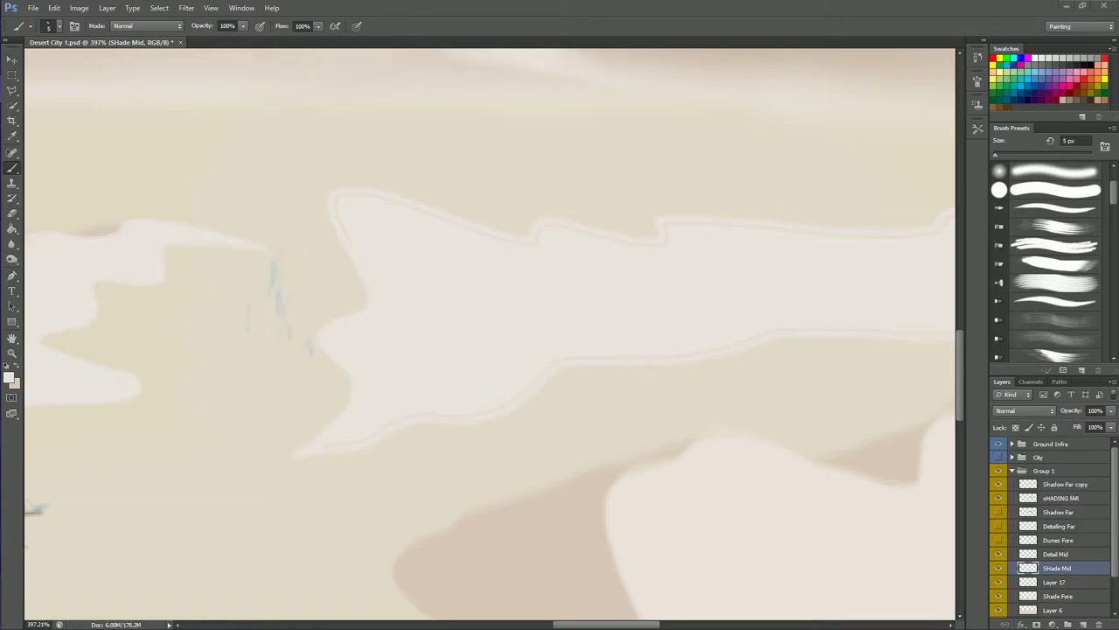
pyautogui.moveTo(363, 439); pyautogui.dragTo(447, 420)
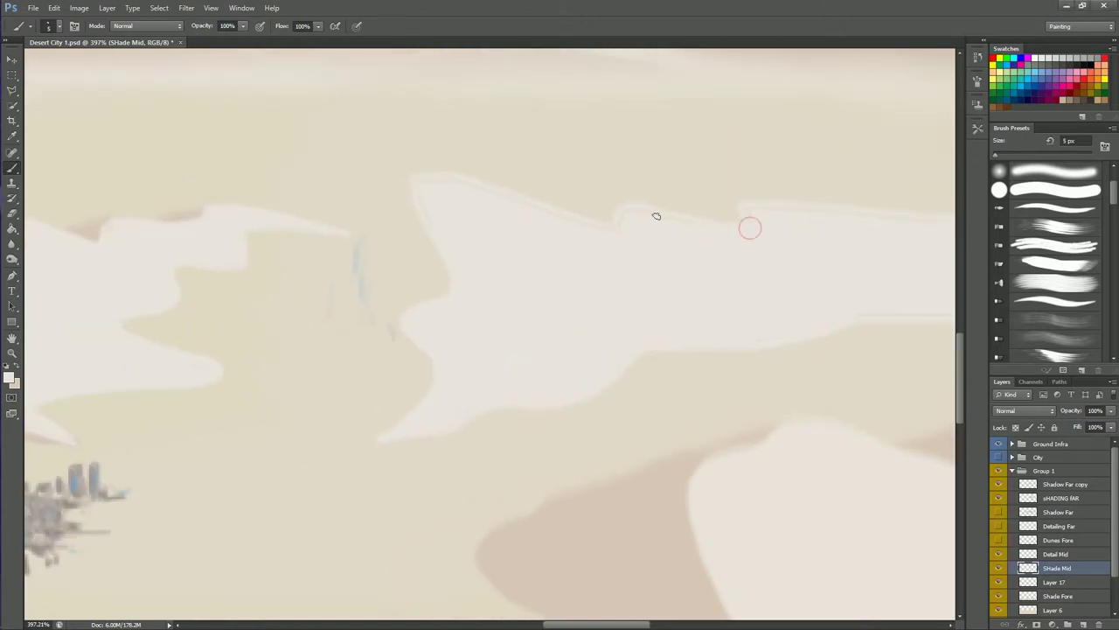
# Step: Erase the faint sketch lines across the mid-ground dunes
pyautogui.moveTo(645, 219); pyautogui.dragTo(485, 268)
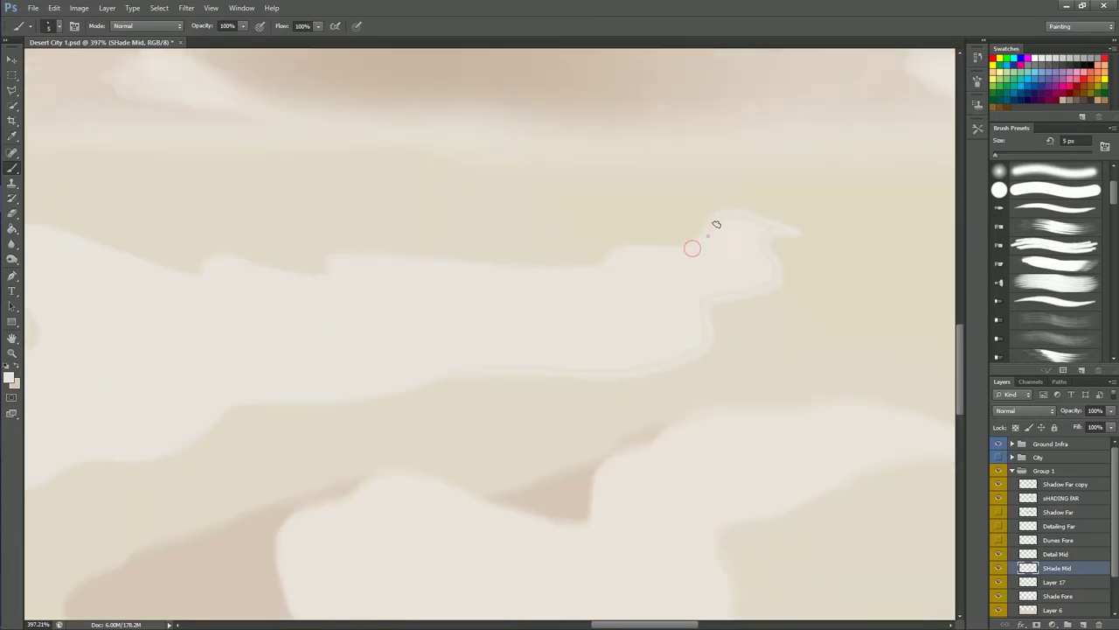
pyautogui.press('e')
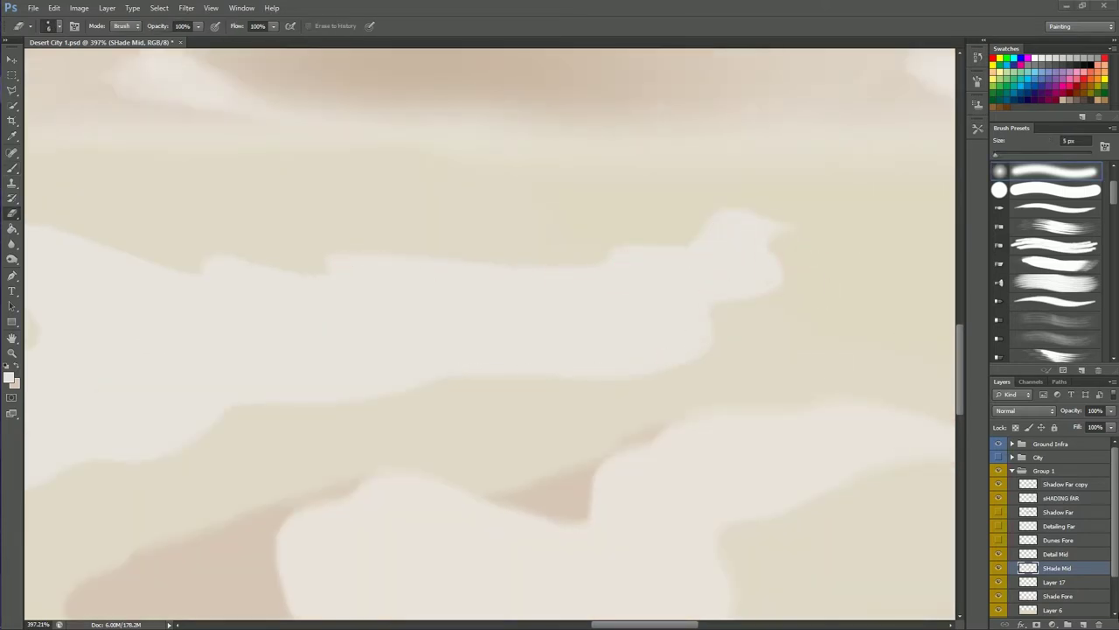
pyautogui.moveTo(743, 391); pyautogui.dragTo(548, 391)
pyautogui.press('b')
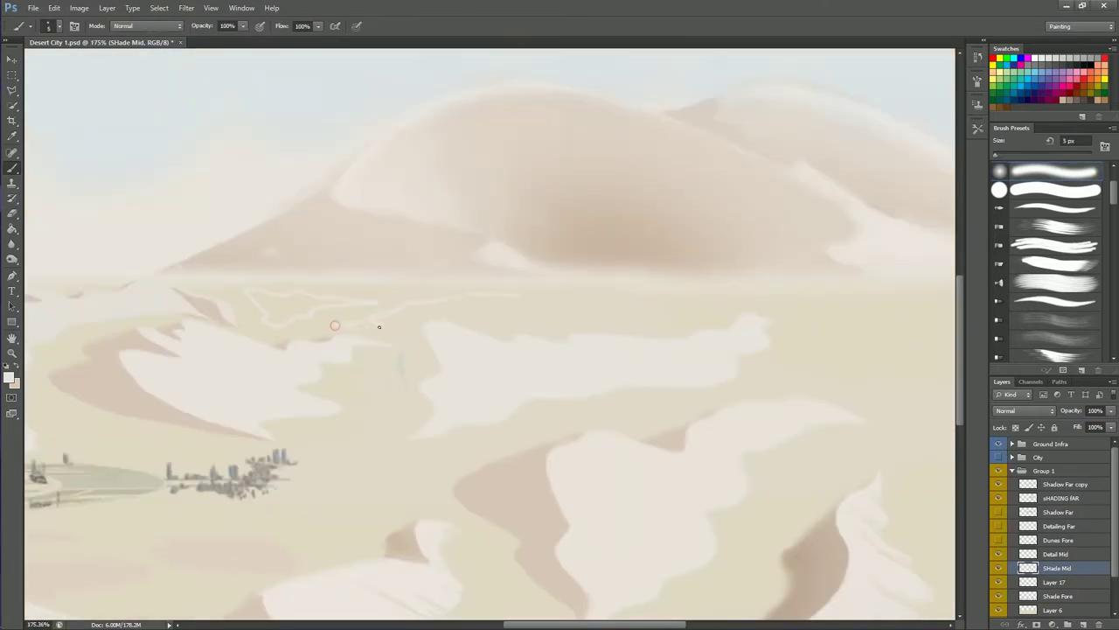
pyautogui.press('e')
pyautogui.moveTo(521, 304); pyautogui.dragTo(258, 310)
pyautogui.press('b')
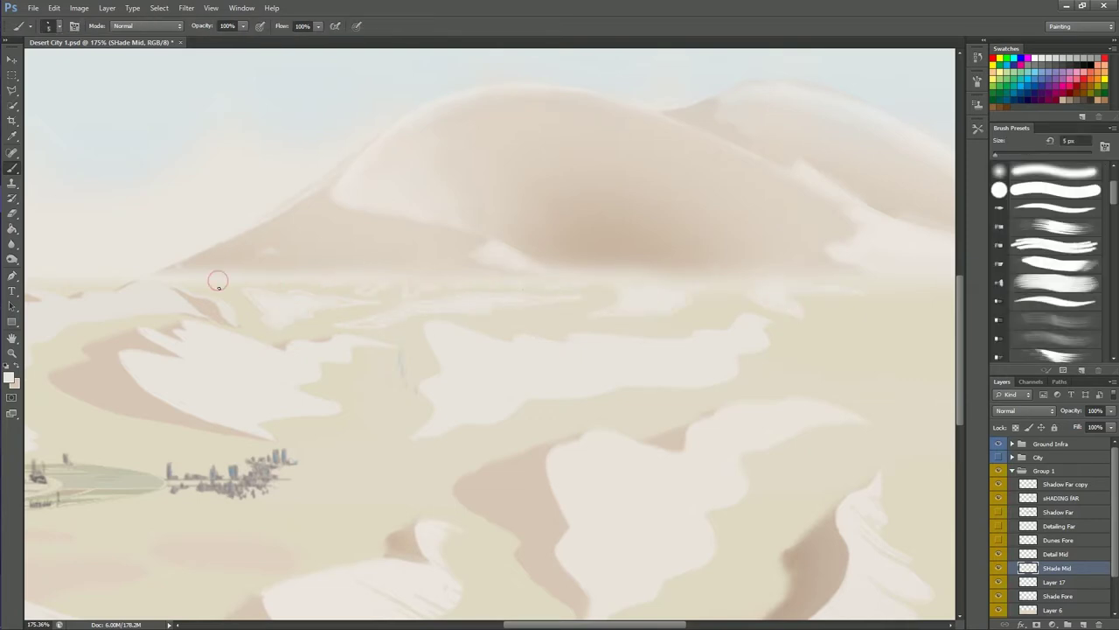
# Step: Paint darker tan dune shadow strokes on Layer 17
pyautogui.scroll(5, 286, 312)
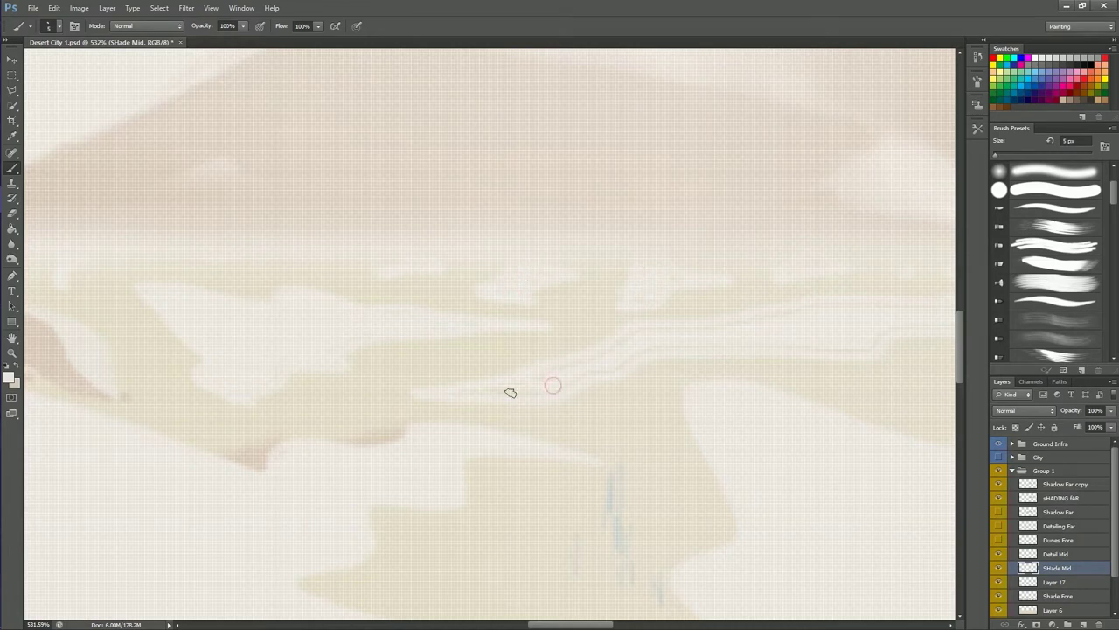
pyautogui.moveTo(866, 347)
pyautogui.mouseDown()
pyautogui.moveTo(560, 367)
pyautogui.moveTo(484, 412)
pyautogui.mouseUp()
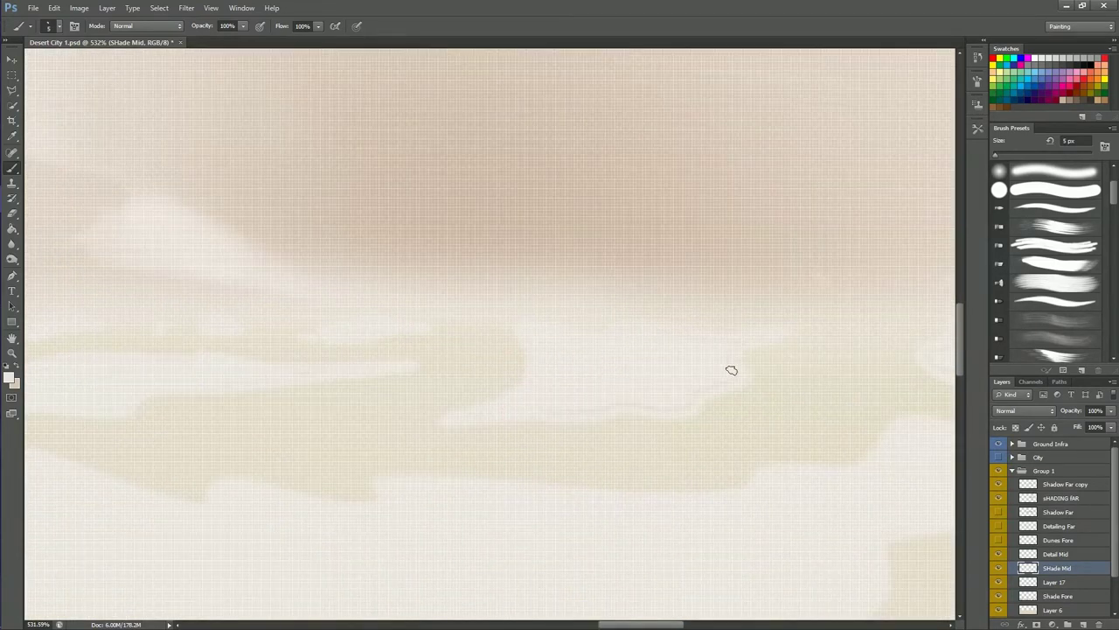
pyautogui.moveTo(719, 372); pyautogui.dragTo(499, 424)
pyautogui.moveTo(663, 400)
pyautogui.mouseDown()
pyautogui.moveTo(579, 379)
pyautogui.moveTo(807, 435)
pyautogui.mouseUp()
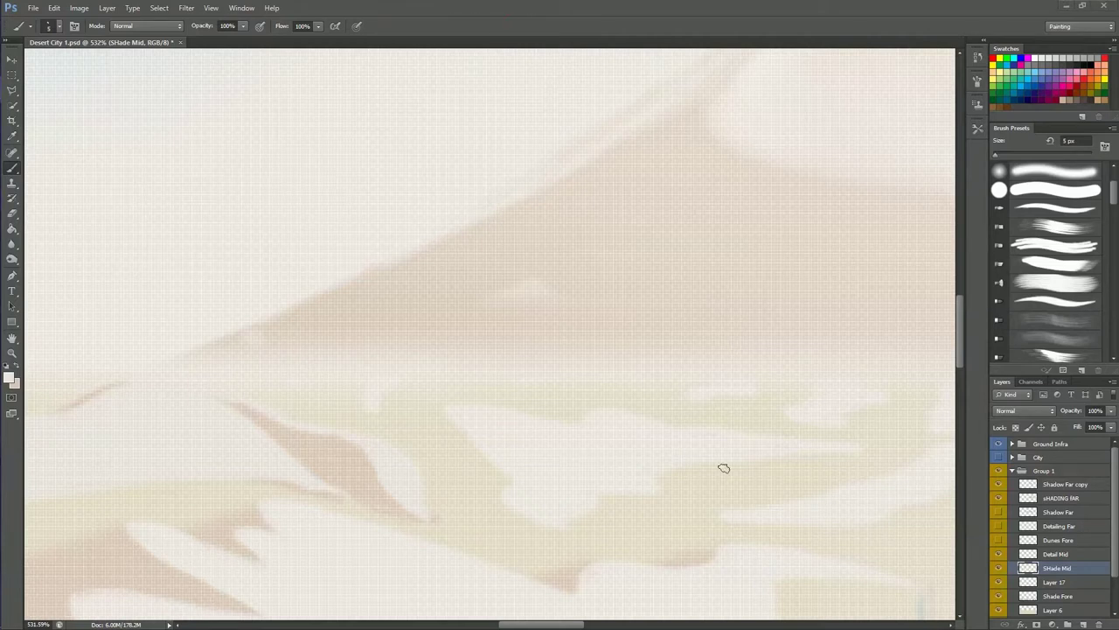
pyautogui.scroll(-5, 417, 422)
pyautogui.scroll(4, 492, 377)
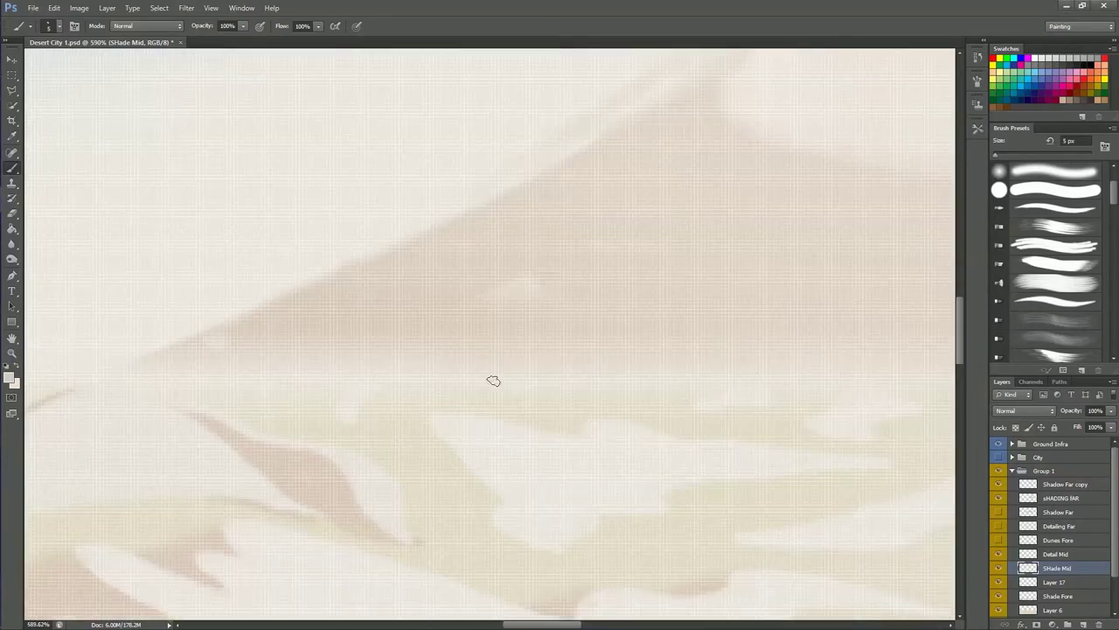
pyautogui.scroll(-2, 625, 598)
pyautogui.hotkey('alt', '[')
pyautogui.moveTo(504, 513)
pyautogui.mouseDown()
pyautogui.moveTo(425, 449)
pyautogui.moveTo(495, 490)
pyautogui.mouseUp()
pyautogui.moveTo(740, 457); pyautogui.dragTo(761, 411)
# Step: Add small 2 px shadow strokes on the right dunes
pyautogui.hscroll(3, 437, 420)
pyautogui.press('[')
pyautogui.press('[')
pyautogui.press('[')
pyautogui.moveTo(674, 454); pyautogui.dragTo(676, 438)
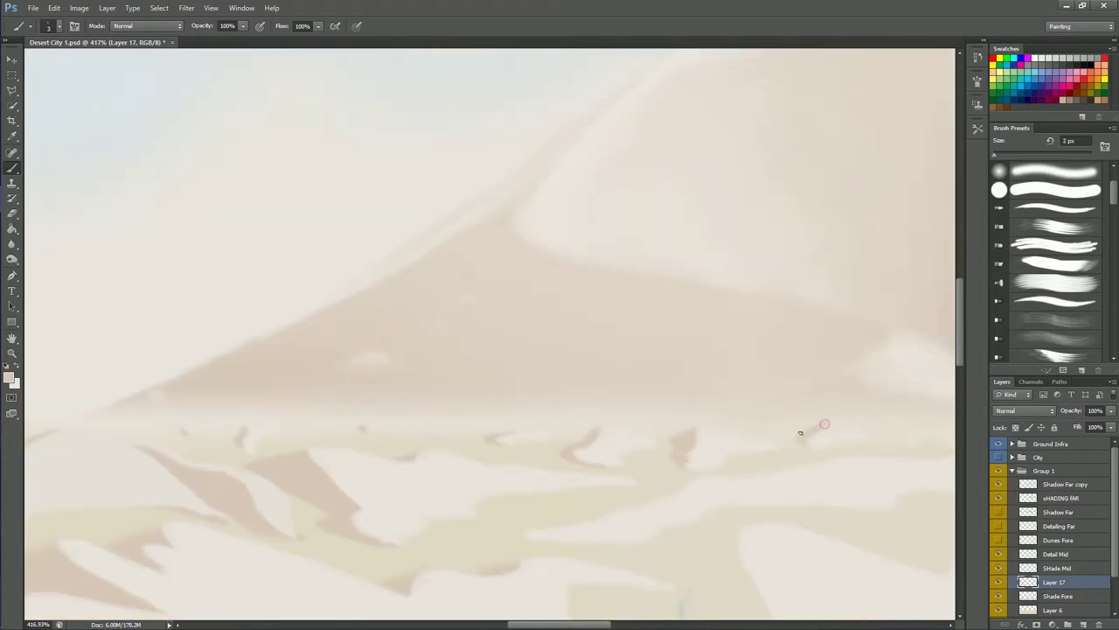
pyautogui.hscroll(3, 752, 442)
pyautogui.hscroll(3, 804, 489)
pyautogui.moveTo(769, 481)
pyautogui.mouseDown()
pyautogui.moveTo(819, 468)
pyautogui.moveTo(795, 510)
pyautogui.mouseUp()
# Step: Fill the outlined dune shapes with darker tan
pyautogui.hscroll(-5, 740, 499)
pyautogui.scroll(-2, 640, 467)
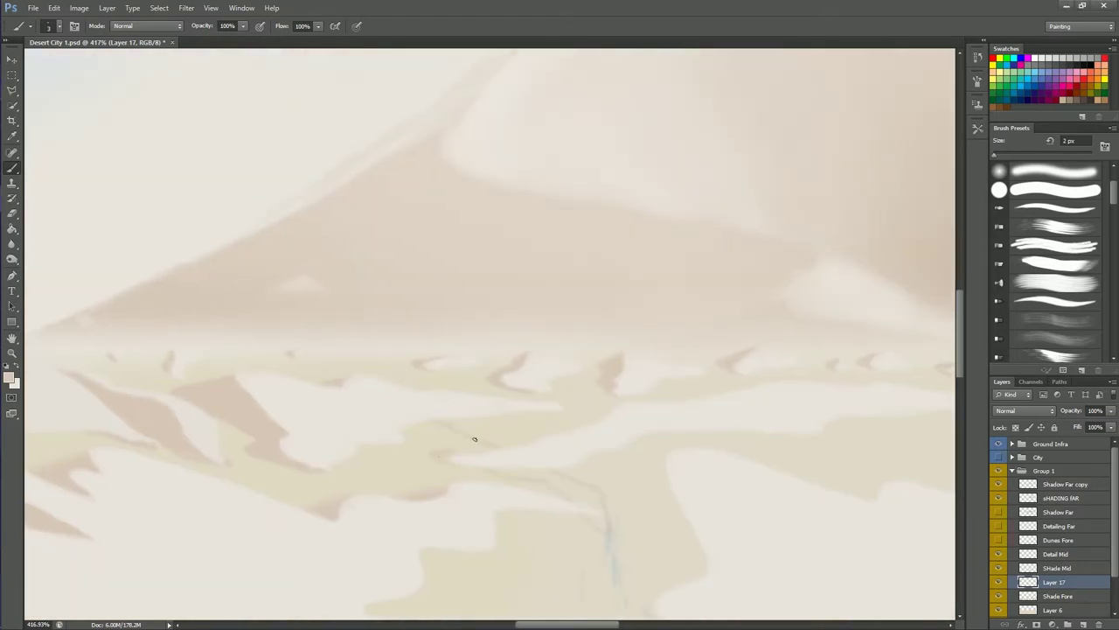
pyautogui.hscroll(3, 268, 350)
pyautogui.scroll(-3, 408, 493)
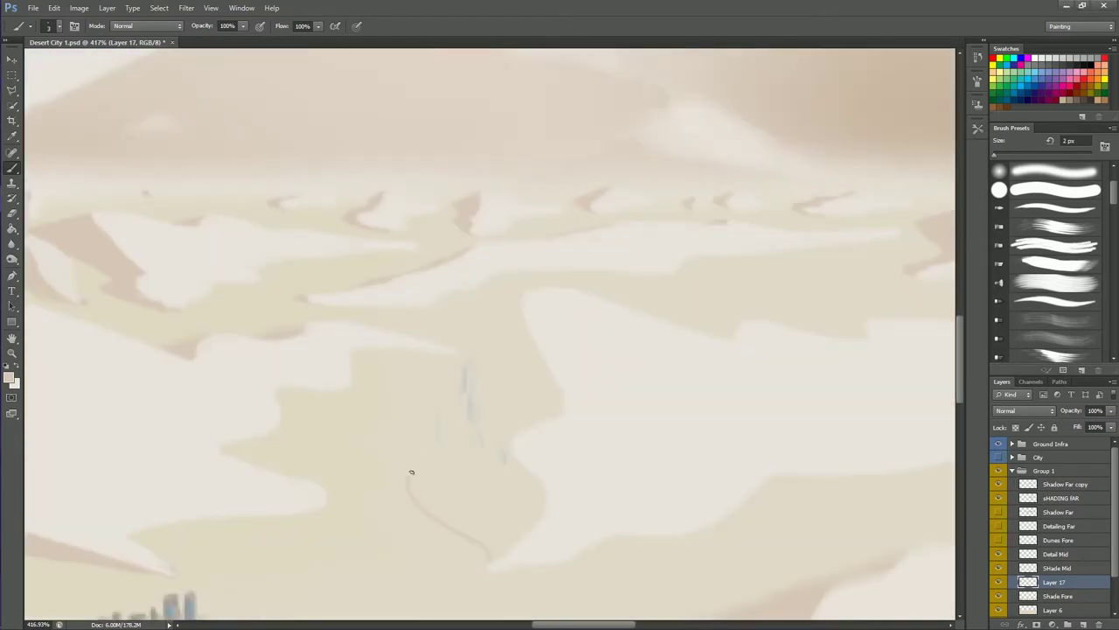
pyautogui.moveTo(521, 298); pyautogui.dragTo(489, 559)
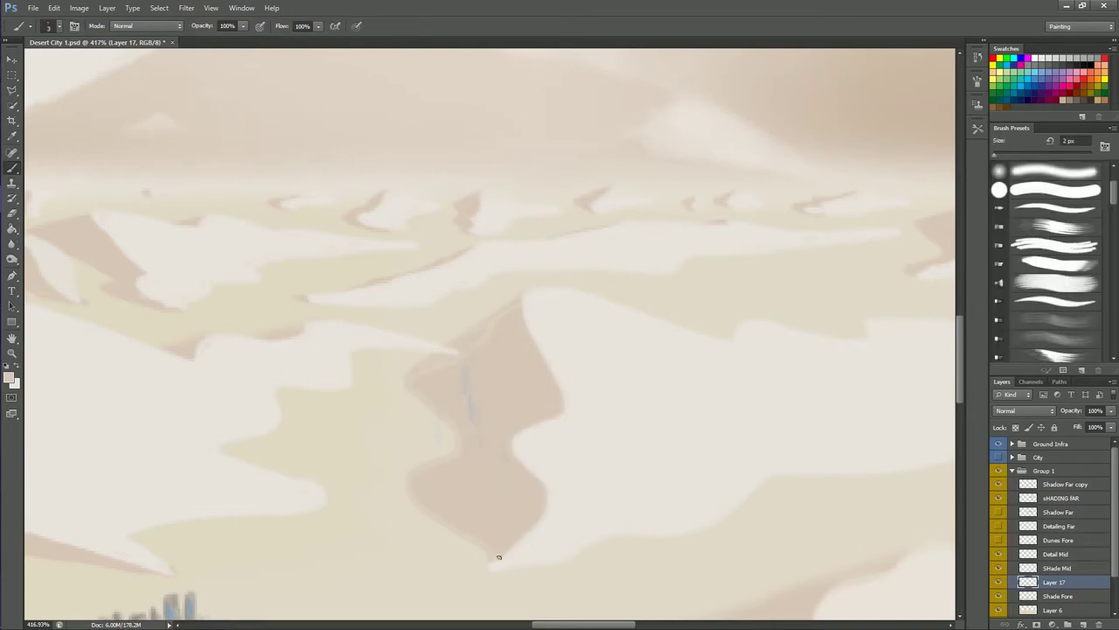
pyautogui.moveTo(754, 327)
pyautogui.mouseDown()
pyautogui.moveTo(269, 358)
pyautogui.moveTo(644, 405)
pyautogui.mouseUp()
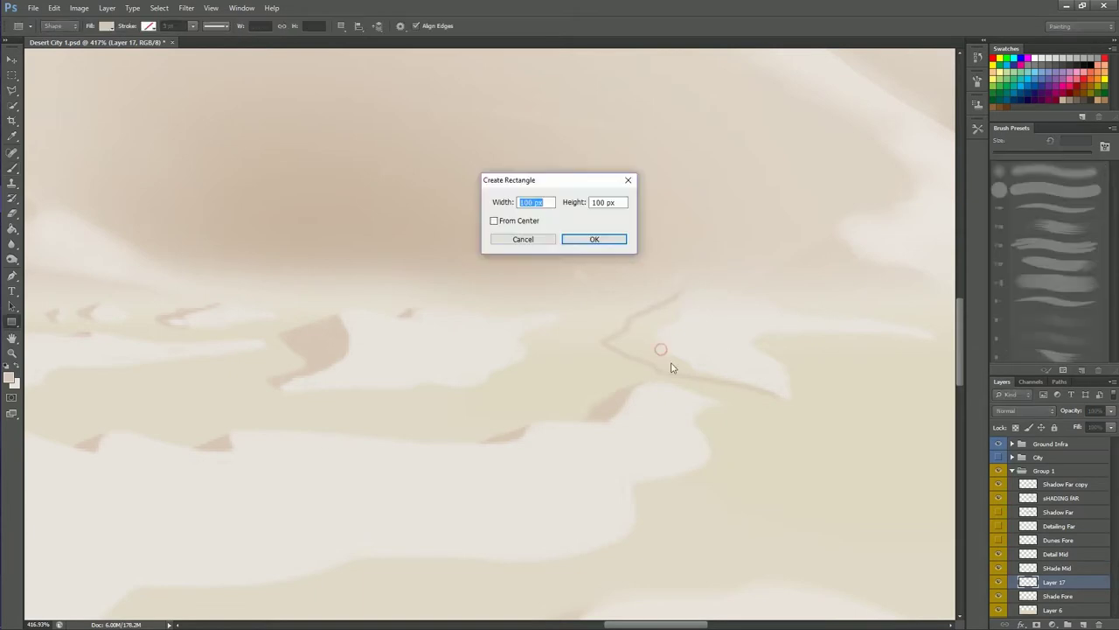
pyautogui.click(619, 352)
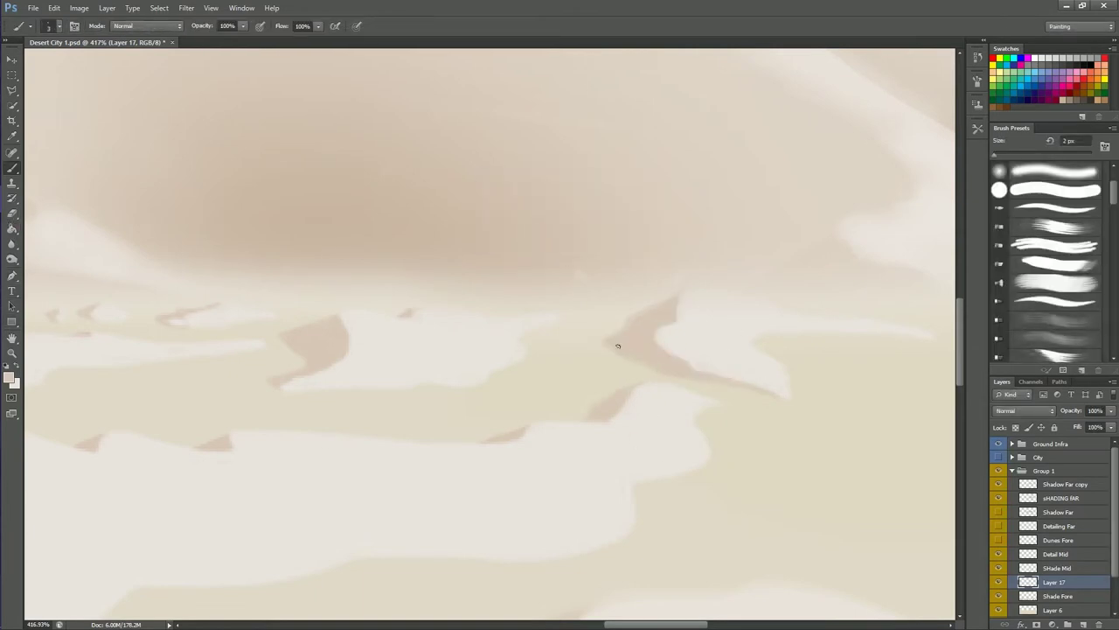
pyautogui.hotkey('ctrl', '0')
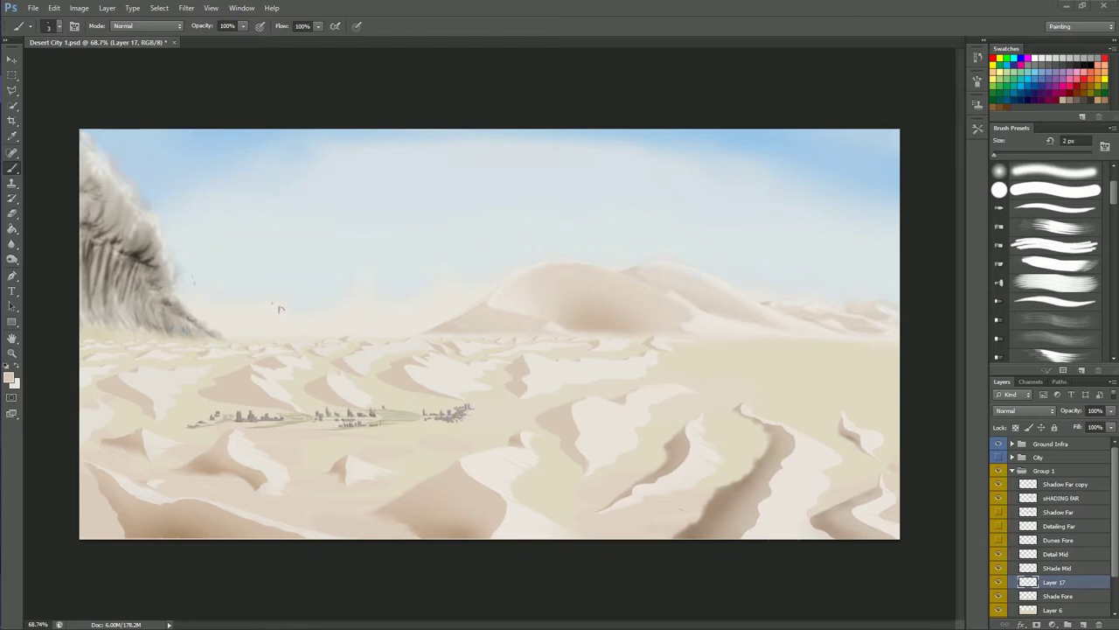
# Step: Paint pale ridge highlights on SHade Mid using an Alt-sampled sand colour
pyautogui.scroll(5, 720, 372)
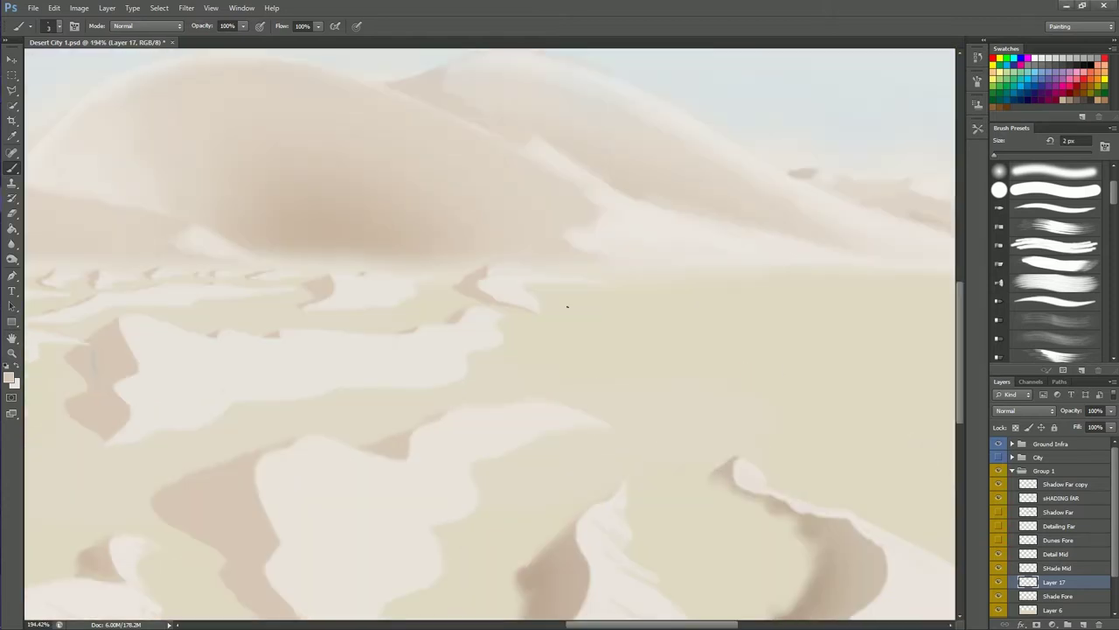
pyautogui.hotkey('alt', ']')
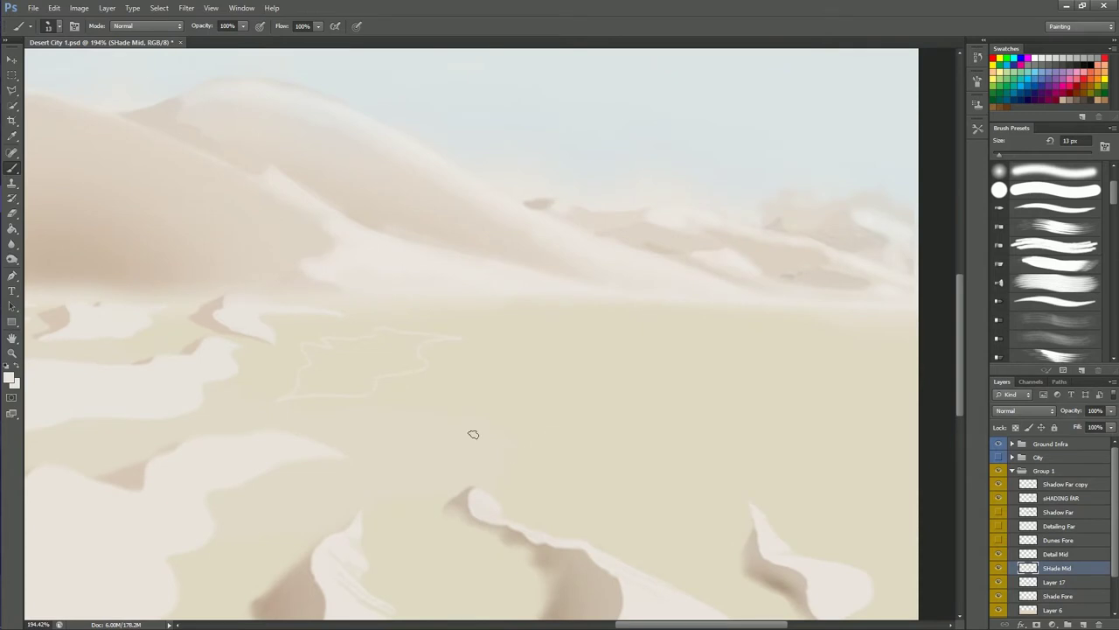
pyautogui.moveTo(376, 431)
pyautogui.mouseDown()
pyautogui.moveTo(623, 410)
pyautogui.moveTo(662, 480)
pyautogui.mouseUp()
pyautogui.moveTo(665, 428); pyautogui.dragTo(712, 465)
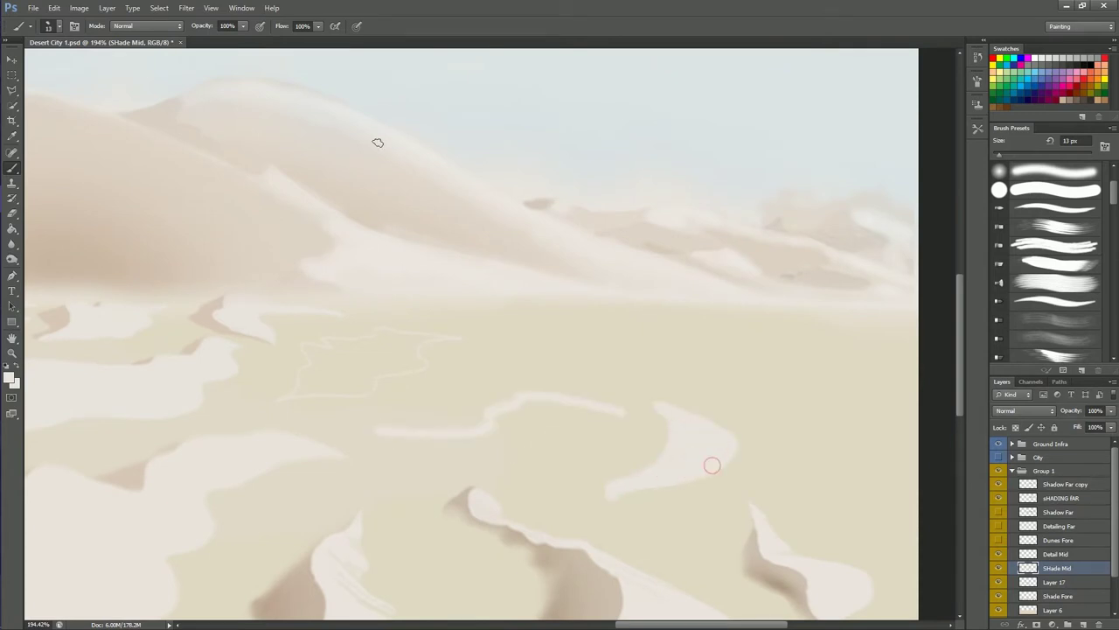
pyautogui.moveTo(630, 415); pyautogui.dragTo(387, 423)
pyautogui.press('alt')
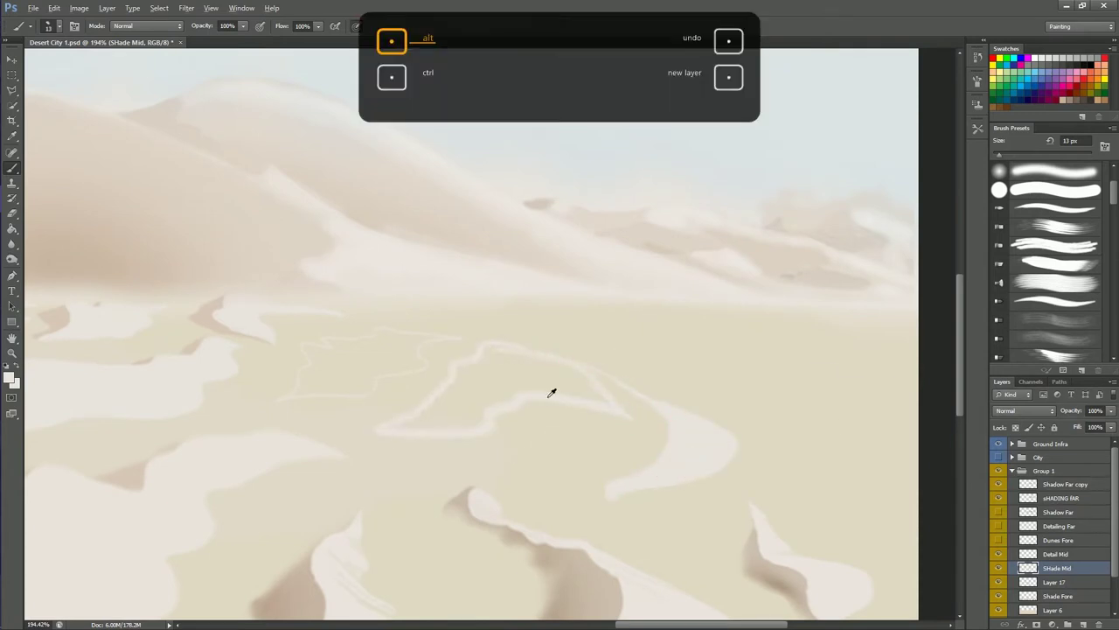
pyautogui.moveTo(892, 421); pyautogui.dragTo(845, 412)
pyautogui.moveTo(730, 371); pyautogui.dragTo(776, 390)
pyautogui.moveTo(625, 338); pyautogui.dragTo(679, 362)
pyautogui.moveTo(854, 366); pyautogui.dragTo(887, 369)
# Step: On Layer 17, line the right dune edge and fill the enclosed area brown
pyautogui.click(785, 351)
pyautogui.click(1057, 574)
pyautogui.moveTo(908, 528)
pyautogui.mouseDown()
pyautogui.moveTo(803, 482)
pyautogui.moveTo(619, 341)
pyautogui.mouseUp()
pyautogui.press('g')
pyautogui.click(802, 420)
pyautogui.press('b')
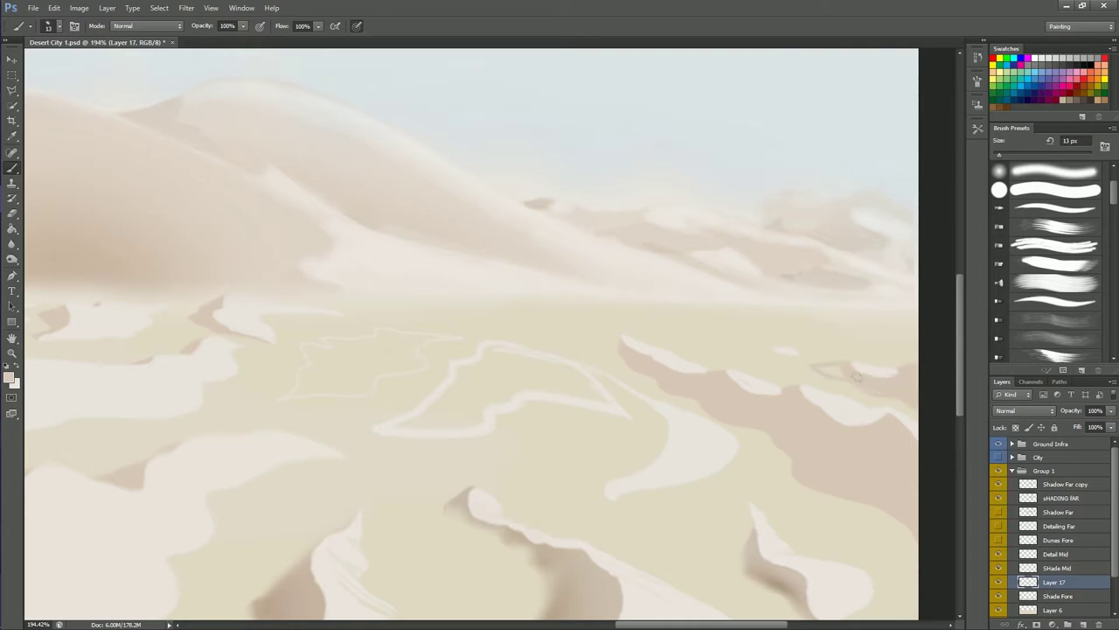
# Step: Paint a darker 5 px stroke at the left dune edge on Layer 17
pyautogui.scroll(3, 737, 337)
pyautogui.scroll(2, 589, 370)
pyautogui.moveTo(522, 481); pyautogui.dragTo(627, 307)
pyautogui.hotkey('alt', ']')
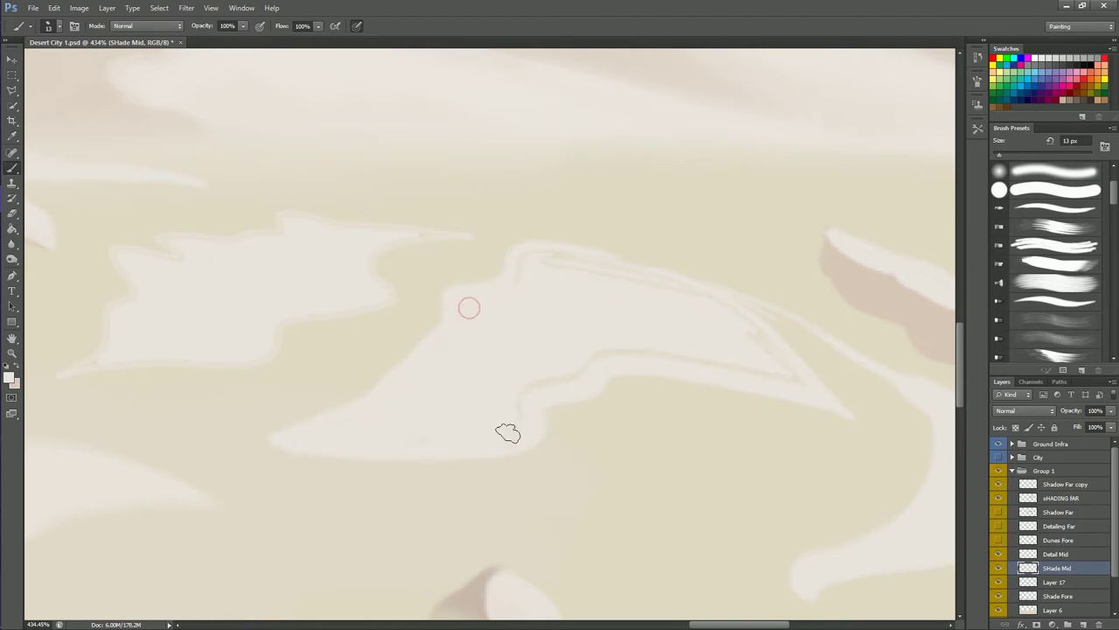
pyautogui.moveTo(737, 325); pyautogui.dragTo(657, 379)
pyautogui.press('[')
pyautogui.press('[')
pyautogui.press('[')
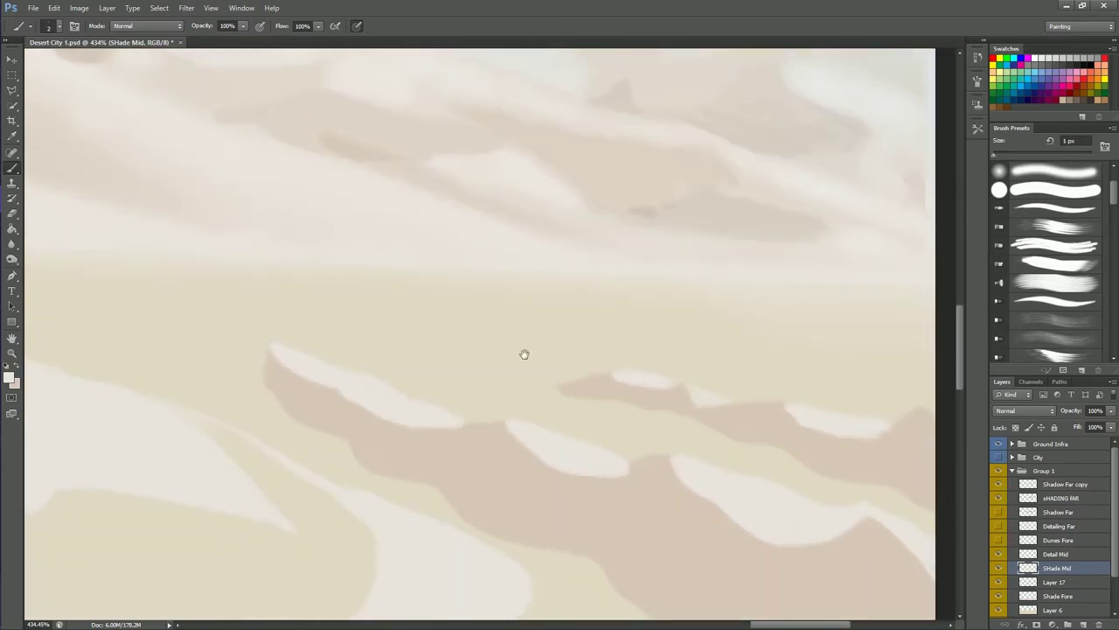
pyautogui.press(']')
pyautogui.press(']')
pyautogui.press(']')
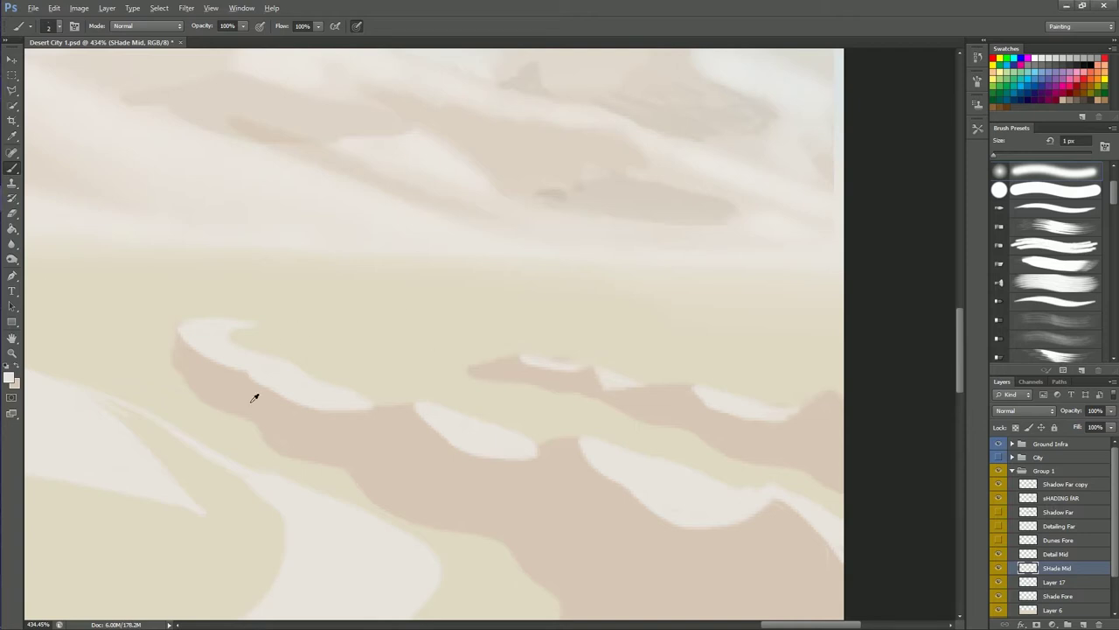
pyautogui.hotkey('alt', '[')
pyautogui.moveTo(142, 327); pyautogui.dragTo(144, 341)
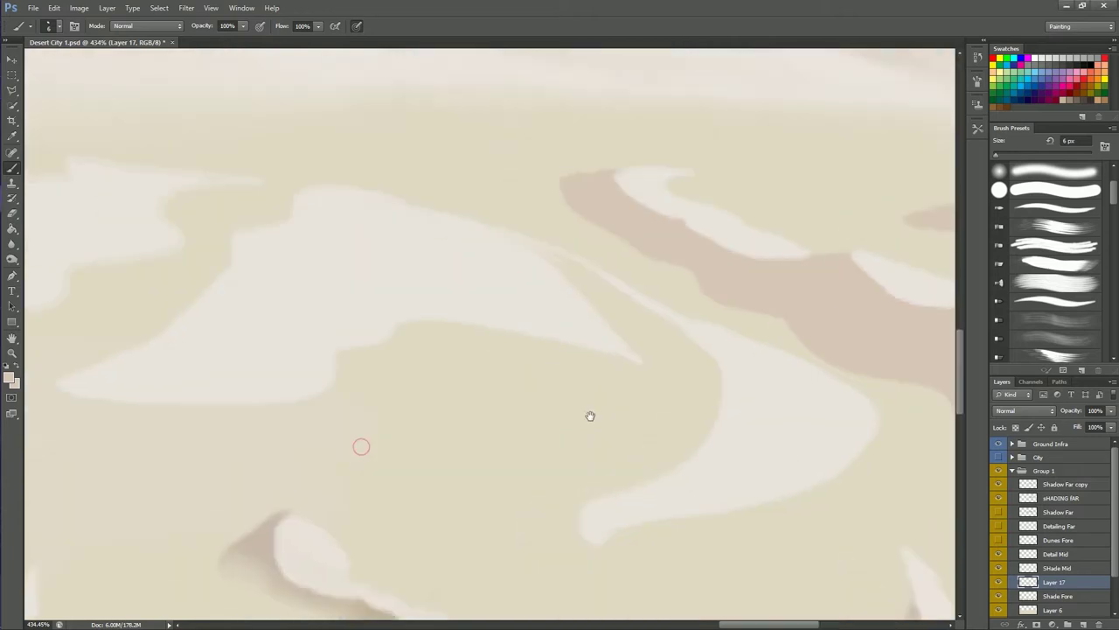
# Step: Paint dark brown shading along the left mid-ground dune edges
pyautogui.moveTo(594, 515); pyautogui.dragTo(715, 405)
pyautogui.moveTo(686, 350); pyautogui.dragTo(602, 250)
pyautogui.moveTo(735, 455)
pyautogui.mouseDown()
pyautogui.moveTo(715, 328)
pyautogui.moveTo(617, 517)
pyautogui.mouseUp()
pyautogui.moveTo(87, 382)
pyautogui.mouseDown()
pyautogui.moveTo(187, 312)
pyautogui.moveTo(258, 225)
pyautogui.moveTo(336, 187)
pyautogui.mouseUp()
pyautogui.moveTo(237, 251)
pyautogui.mouseDown()
pyautogui.moveTo(213, 267)
pyautogui.moveTo(300, 382)
pyautogui.moveTo(317, 334)
pyautogui.moveTo(519, 249)
pyautogui.moveTo(305, 303)
pyautogui.moveTo(327, 340)
pyautogui.moveTo(319, 389)
pyautogui.mouseUp()
# Step: Add a small light highlight stroke on a dune crest
pyautogui.hotkey('alt', ']')
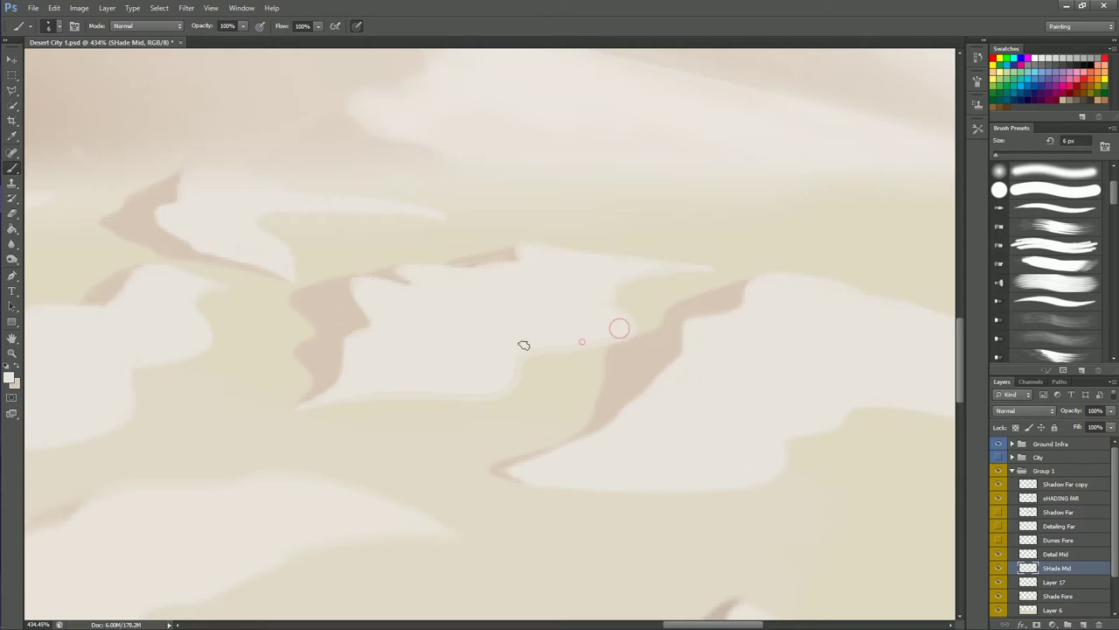
pyautogui.moveTo(410, 393)
pyautogui.mouseDown()
pyautogui.moveTo(452, 323)
pyautogui.moveTo(655, 463)
pyautogui.mouseUp()
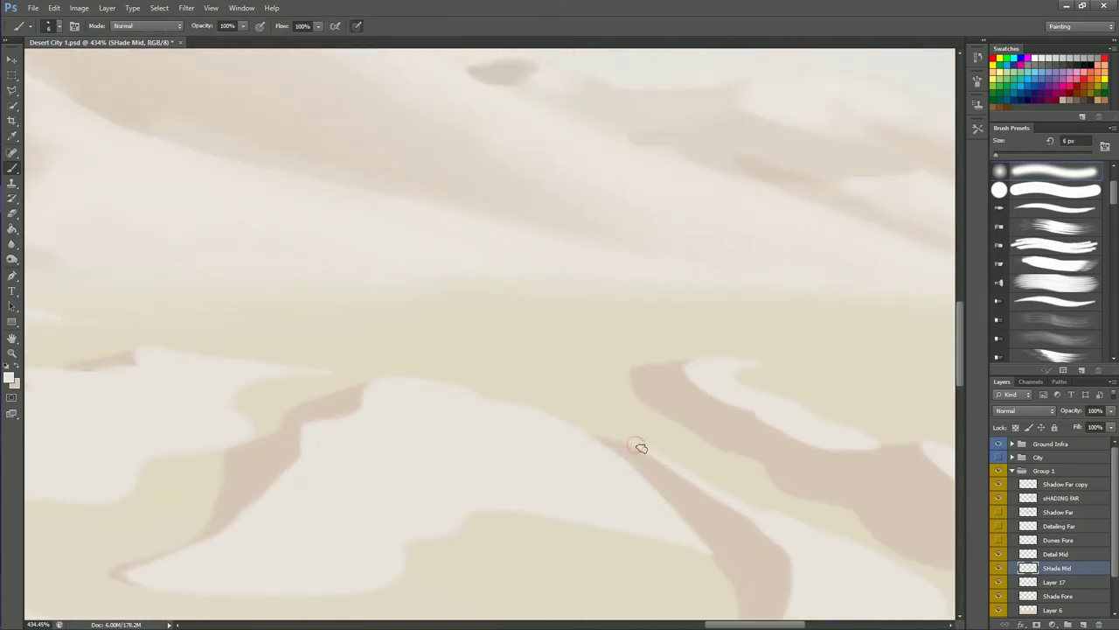
pyautogui.moveTo(597, 432); pyautogui.dragTo(382, 395)
pyautogui.press('e')
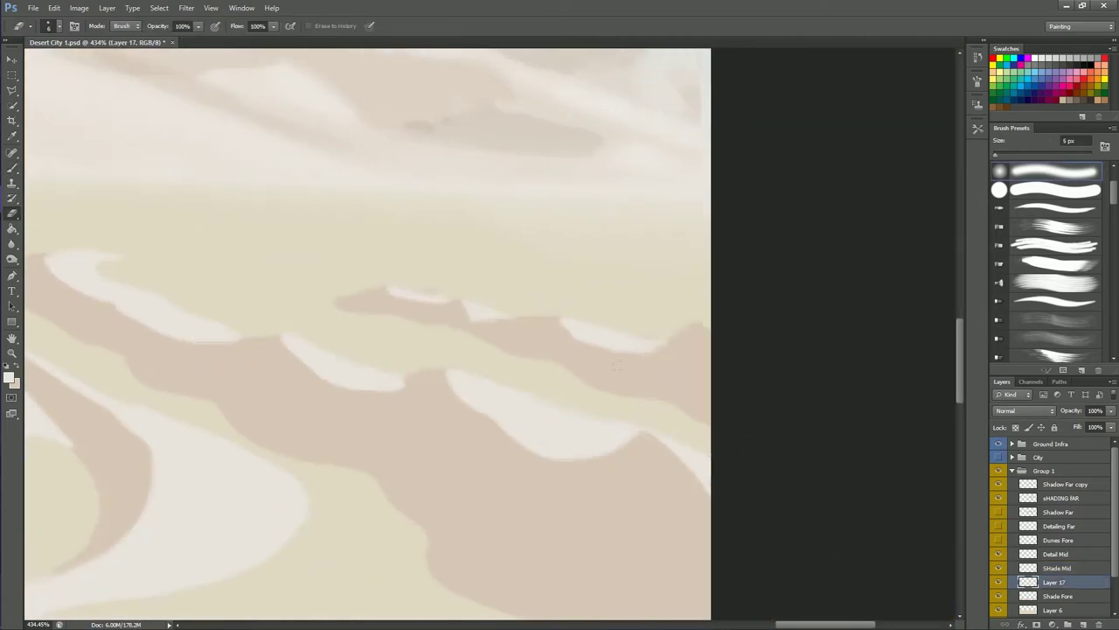
pyautogui.click(1054, 581)
pyautogui.press('b')
pyautogui.scroll(-5, 458, 259)
pyautogui.scroll(4, 524, 368)
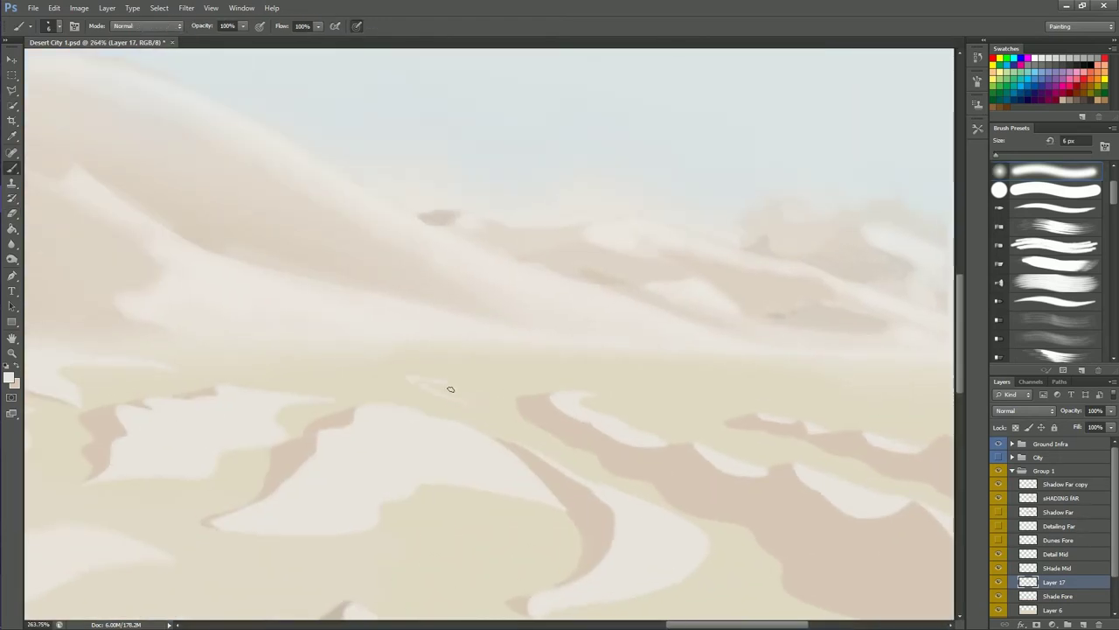
pyautogui.moveTo(354, 374); pyautogui.dragTo(313, 367)
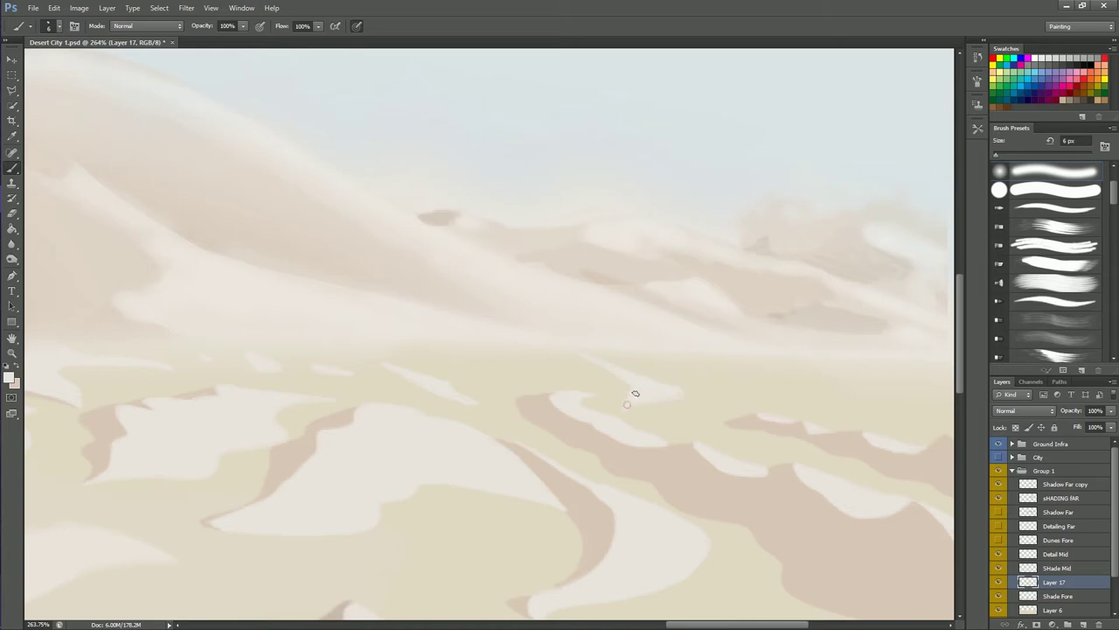
# Step: Paint thin brown shadow lines along the neighbouring dune edges
pyautogui.scroll(3, 635, 393)
pyautogui.moveTo(398, 420)
pyautogui.mouseDown()
pyautogui.moveTo(90, 375)
pyautogui.moveTo(205, 372)
pyautogui.mouseUp()
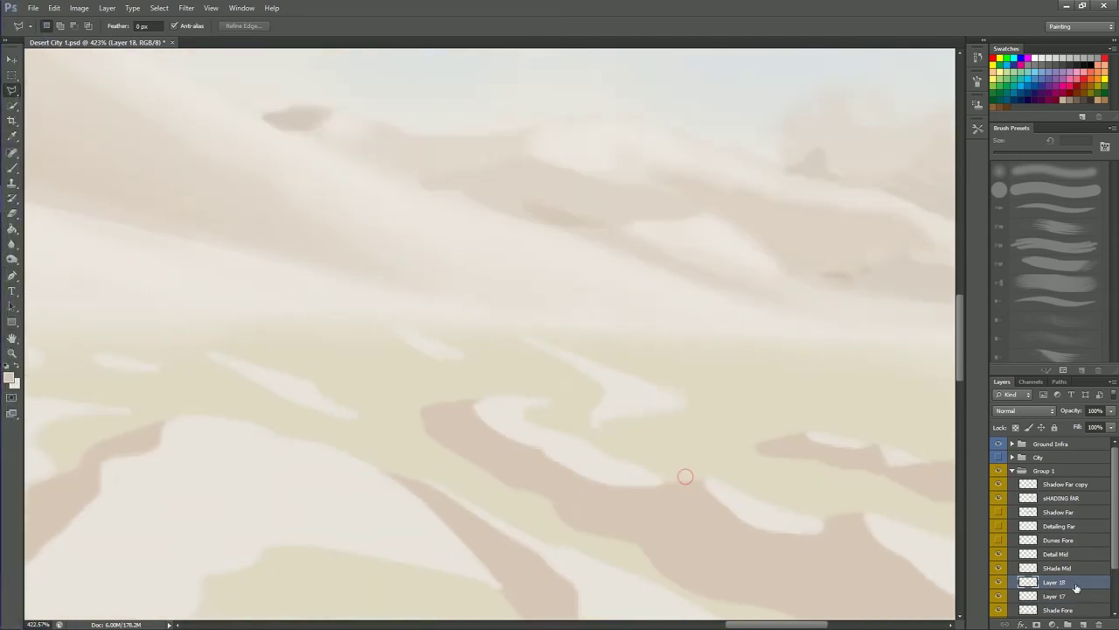
pyautogui.moveTo(592, 399)
pyautogui.mouseDown()
pyautogui.moveTo(445, 374)
pyautogui.moveTo(380, 339)
pyautogui.mouseUp()
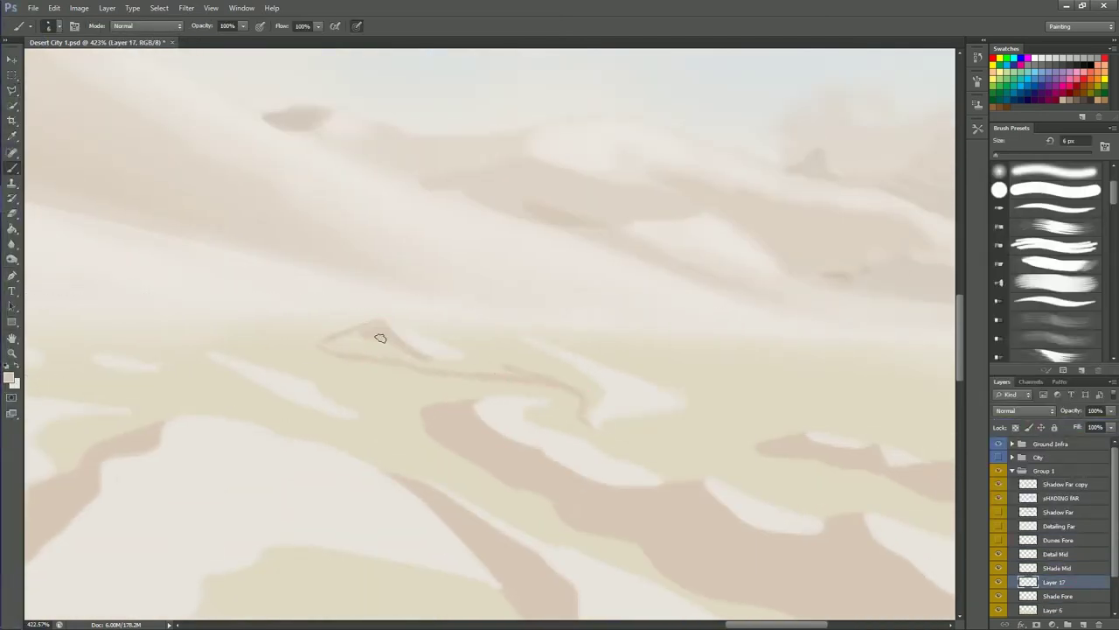
pyautogui.moveTo(330, 387); pyautogui.dragTo(492, 404)
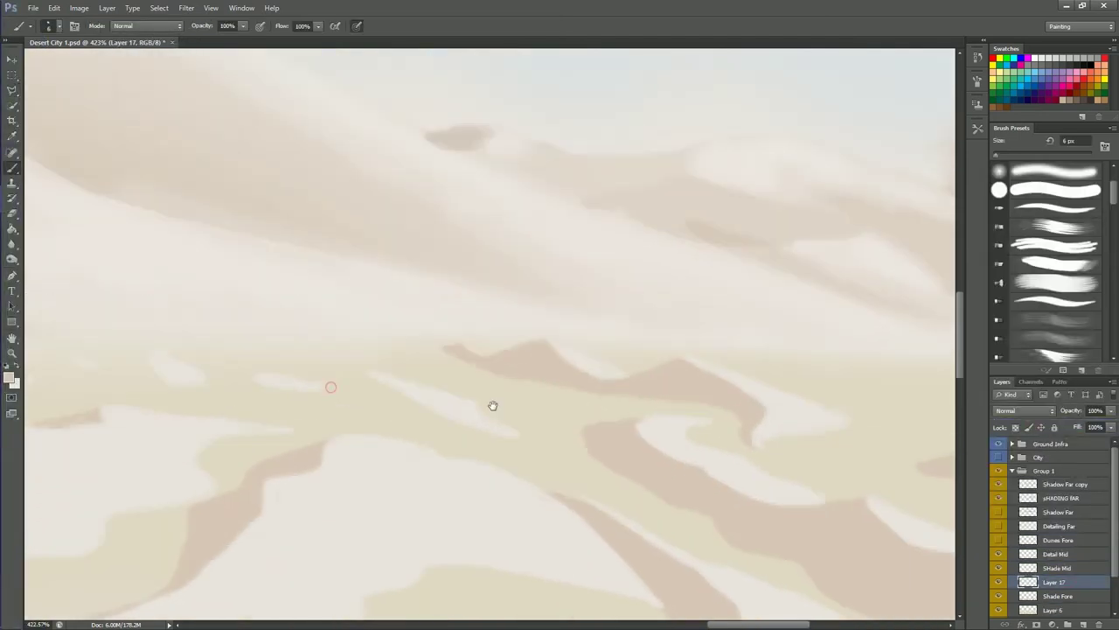
pyautogui.moveTo(240, 379)
pyautogui.mouseDown()
pyautogui.moveTo(347, 388)
pyautogui.moveTo(418, 422)
pyautogui.mouseUp()
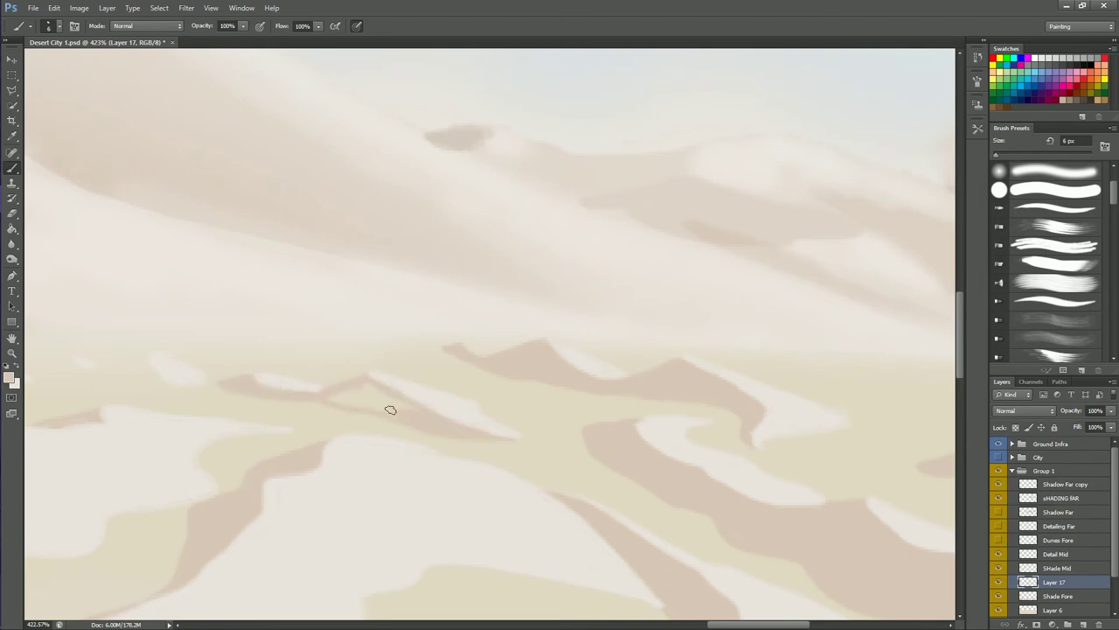
pyautogui.hotkey('alt', '[')
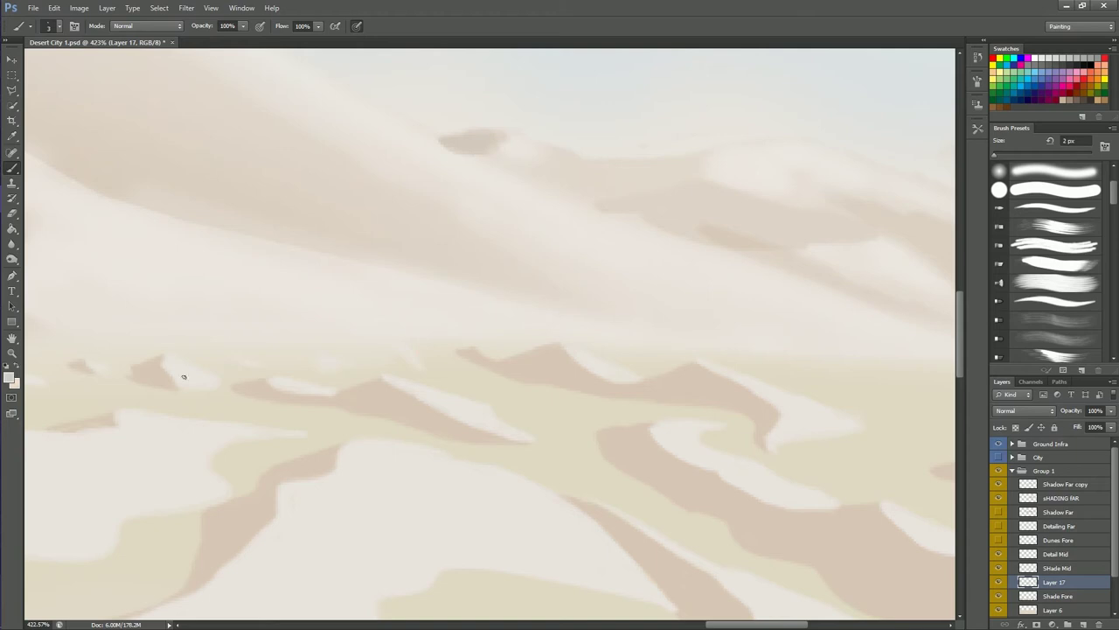
pyautogui.scroll(-5, 387, 350)
pyautogui.scroll(3, 687, 452)
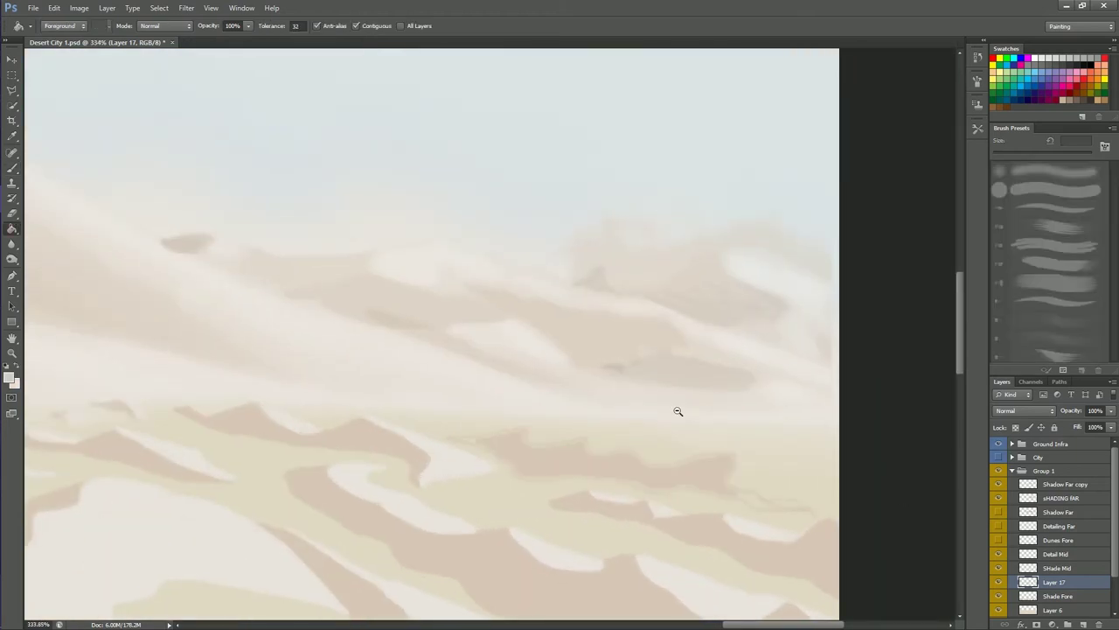
# Step: Outline and fill a small loop on the far dunes, adding light strokes across them
pyautogui.scroll(4, 440, 490)
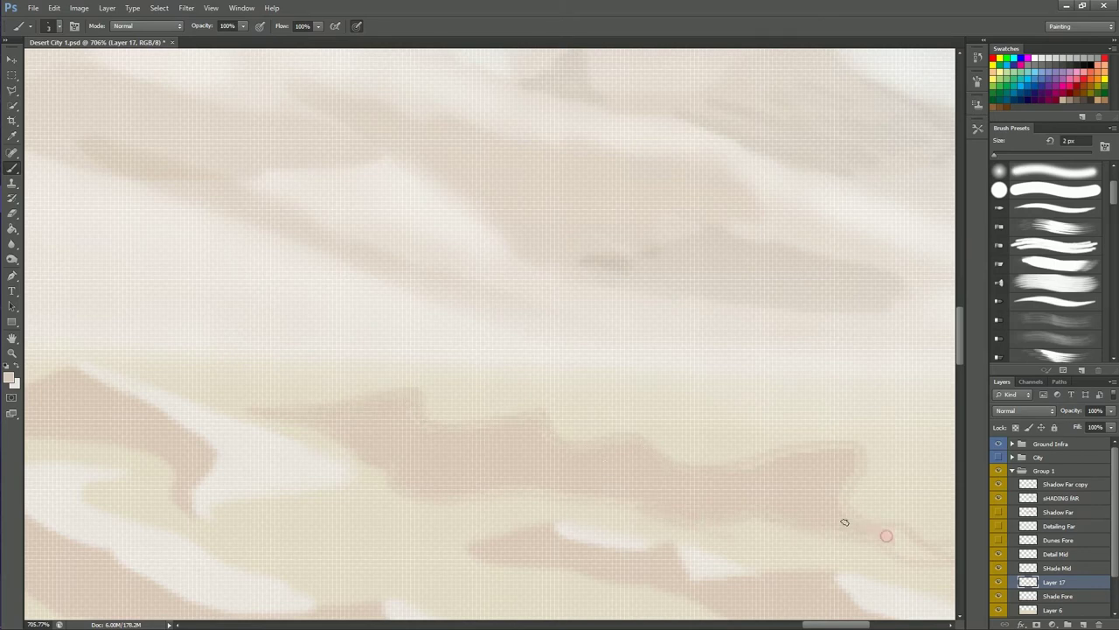
pyautogui.hscroll(5, 857, 455)
pyautogui.moveTo(518, 406)
pyautogui.mouseDown()
pyautogui.moveTo(662, 425)
pyautogui.moveTo(592, 400)
pyautogui.mouseUp()
pyautogui.scroll(-2, 450, 399)
pyautogui.moveTo(345, 392); pyautogui.dragTo(407, 412)
pyautogui.moveTo(218, 387)
pyautogui.mouseDown()
pyautogui.moveTo(336, 395)
pyautogui.moveTo(304, 391)
pyautogui.mouseUp()
pyautogui.hscroll(-5, 367, 394)
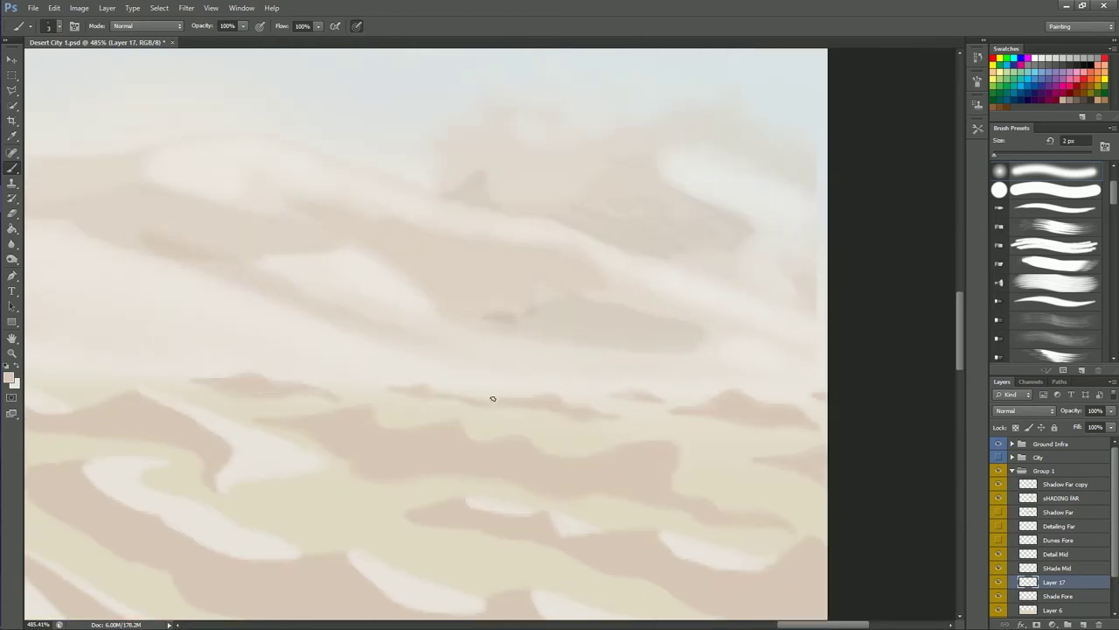
pyautogui.scroll(3, 467, 402)
# Step: Add a light highlight stroke on the dune using the SHade Mid layer
pyautogui.hotkey('alt', ']')
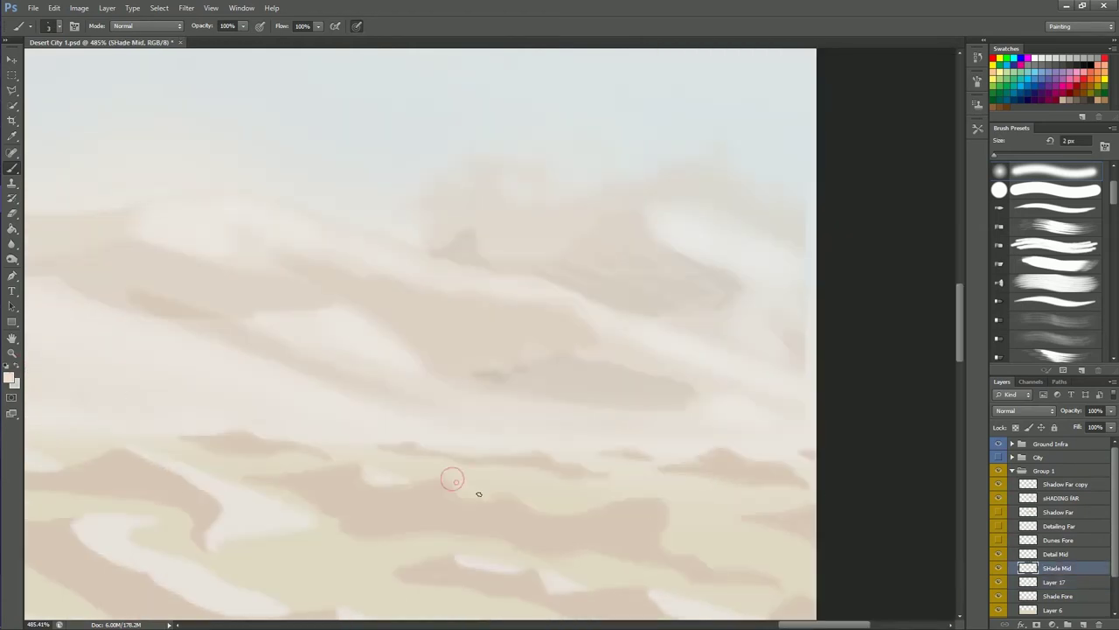
pyautogui.moveTo(673, 530); pyautogui.dragTo(697, 543)
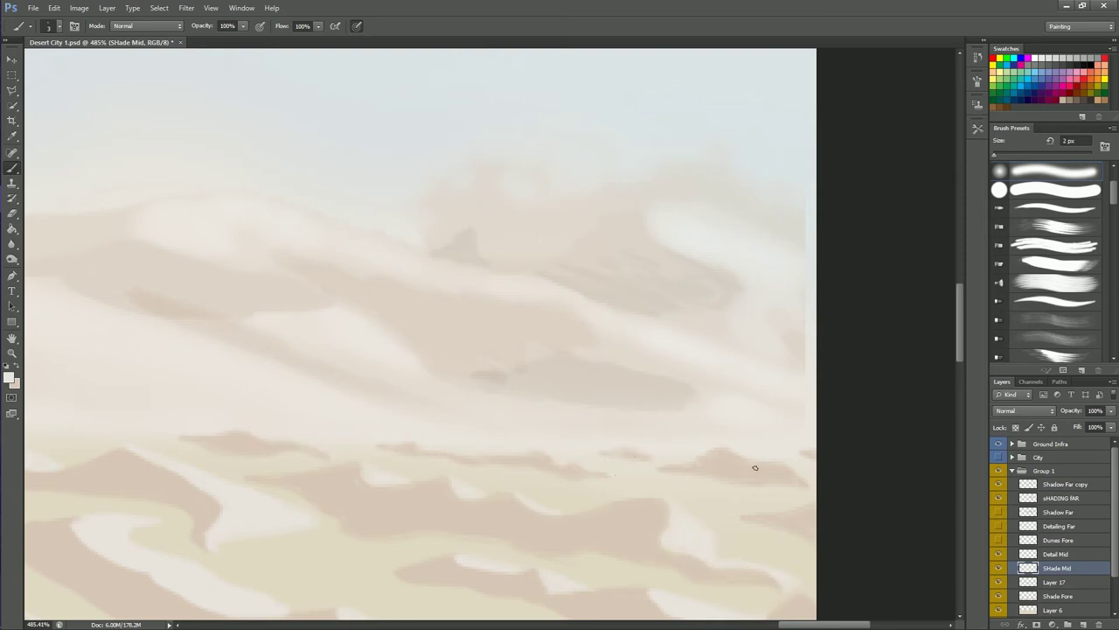
pyautogui.hscroll(-5, 755, 468)
pyautogui.hotkey('alt', '[')
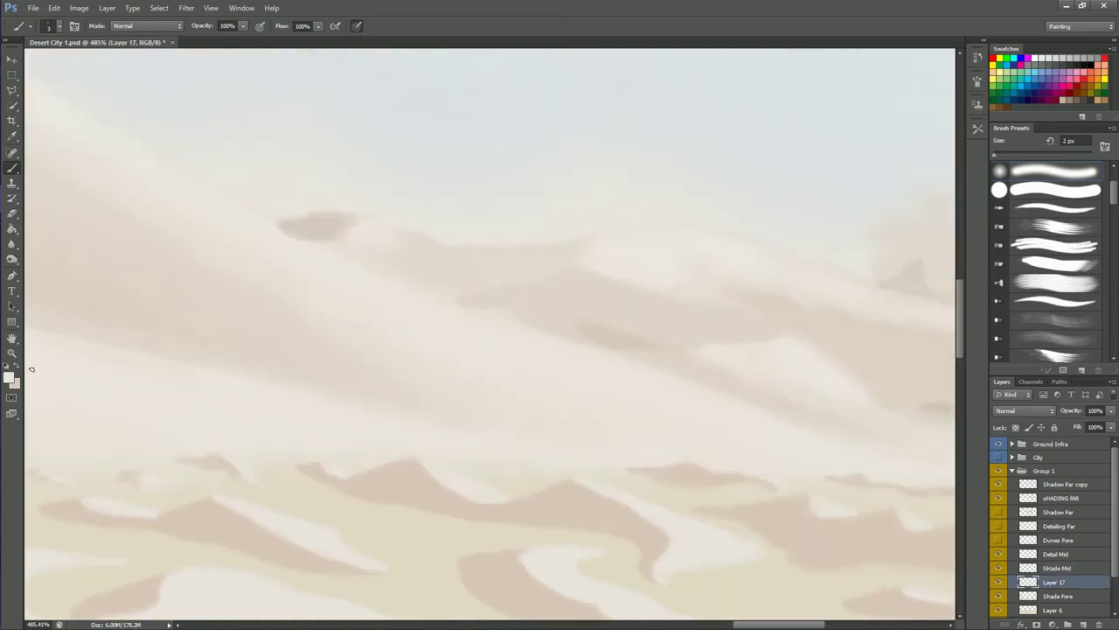
pyautogui.scroll(-3, 502, 415)
pyautogui.scroll(-3, 457, 400)
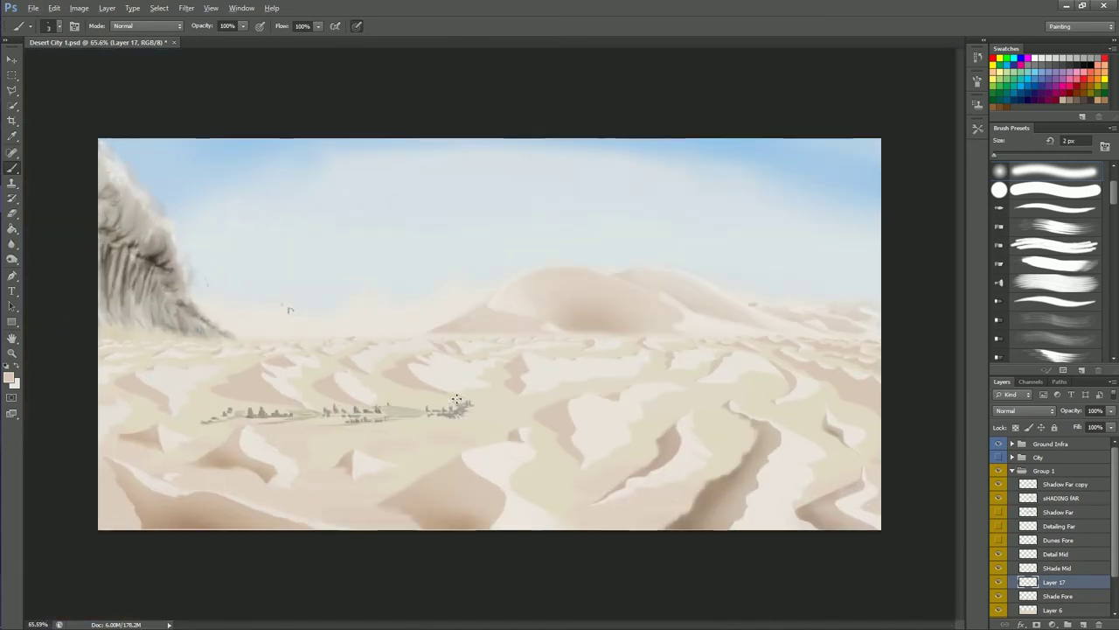
pyautogui.scroll(3, 504, 399)
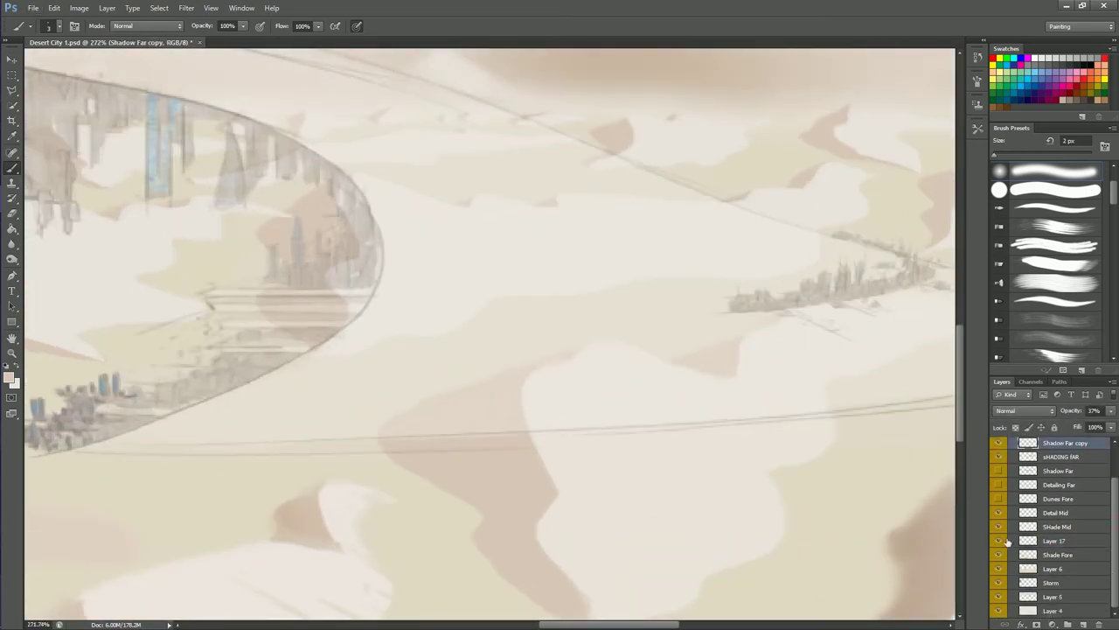
# Step: On City Layer 3, erase stray shading from the ribbon's white surface with a 24 px eraser
pyautogui.keyDown('ctrl'); pyautogui.click(389, 437); pyautogui.keyUp('ctrl')
pyautogui.press('e')
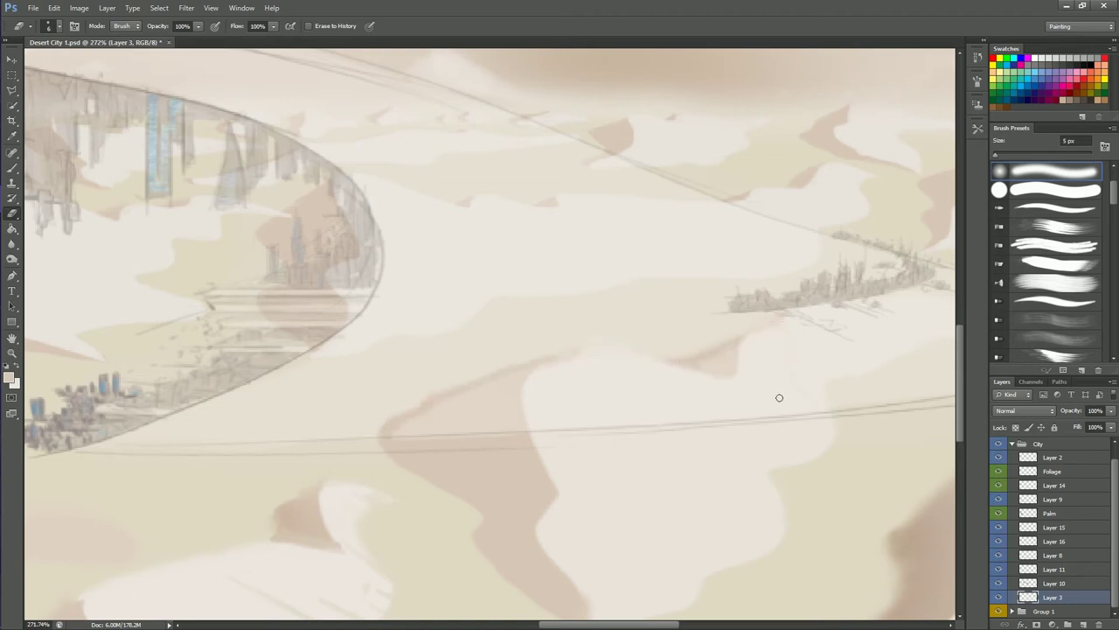
pyautogui.click(405, 432)
pyautogui.press('Return')
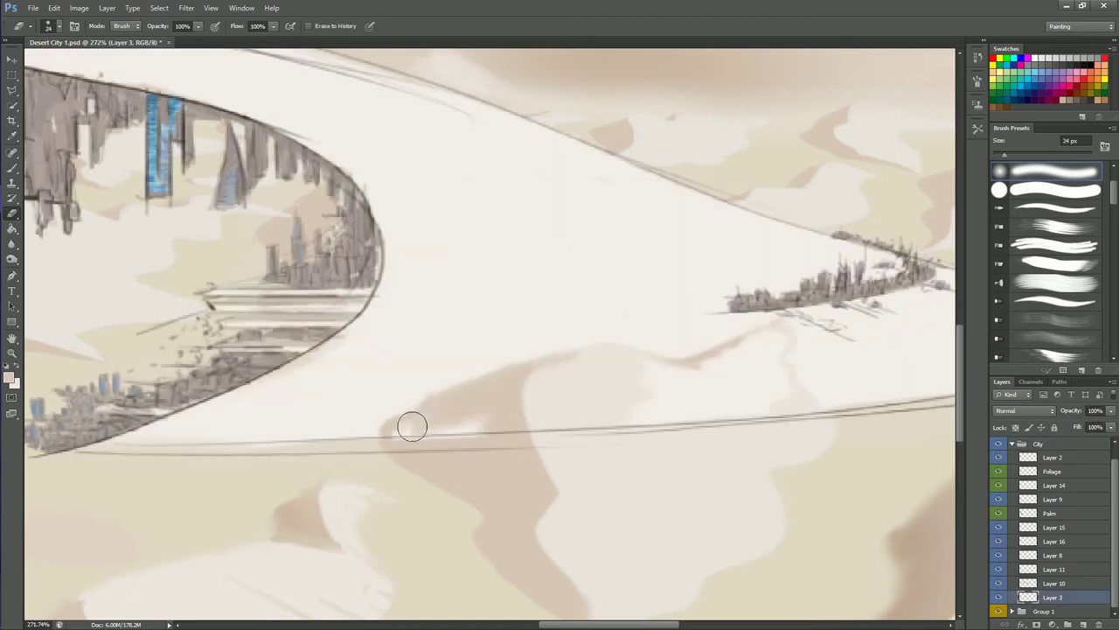
pyautogui.moveTo(752, 390); pyautogui.dragTo(757, 342)
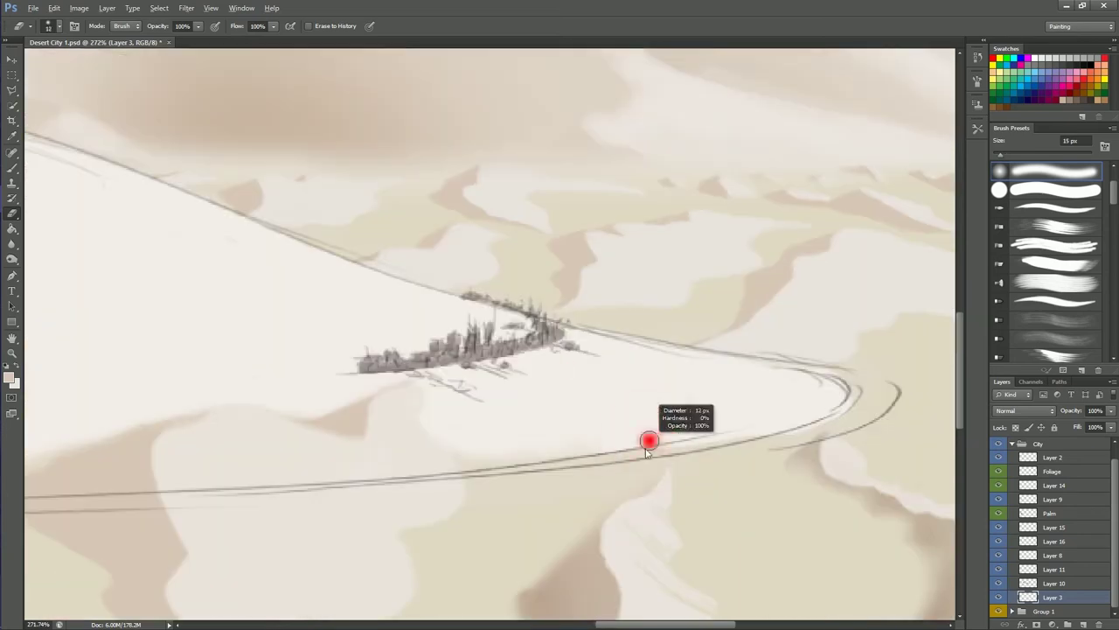
# Step: Draw curved lines at the ribbon's far end and paint a sampled tan patch at 7 px
pyautogui.moveTo(669, 439)
pyautogui.mouseDown()
pyautogui.moveTo(807, 388)
pyautogui.moveTo(770, 427)
pyautogui.mouseUp()
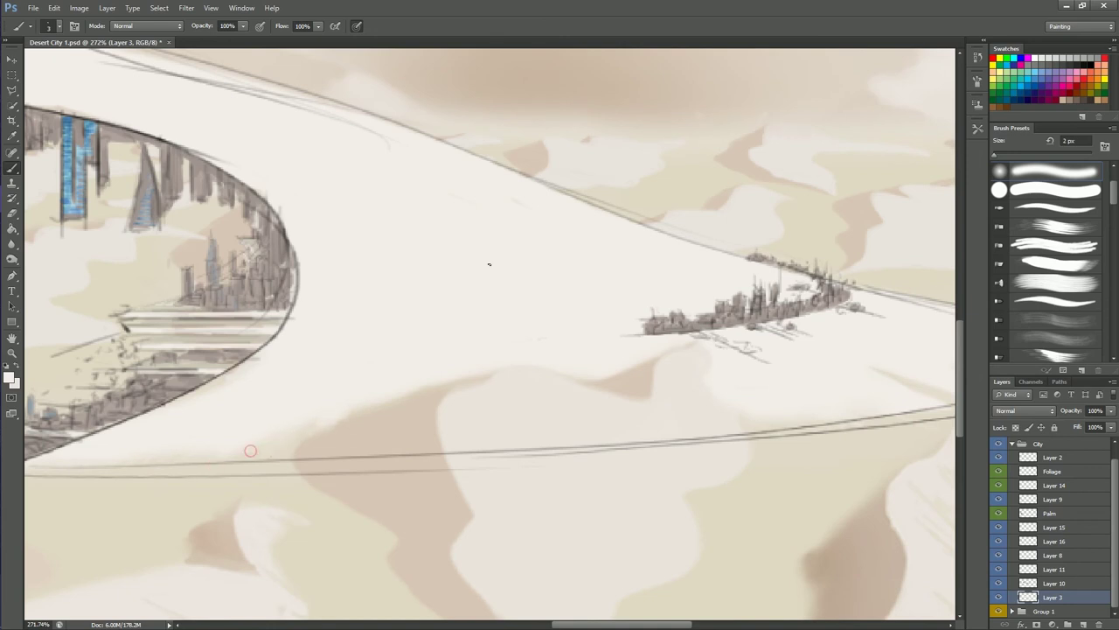
pyautogui.moveTo(489, 263); pyautogui.dragTo(676, 390)
pyautogui.press(']')
pyautogui.press(']')
pyautogui.press(']')
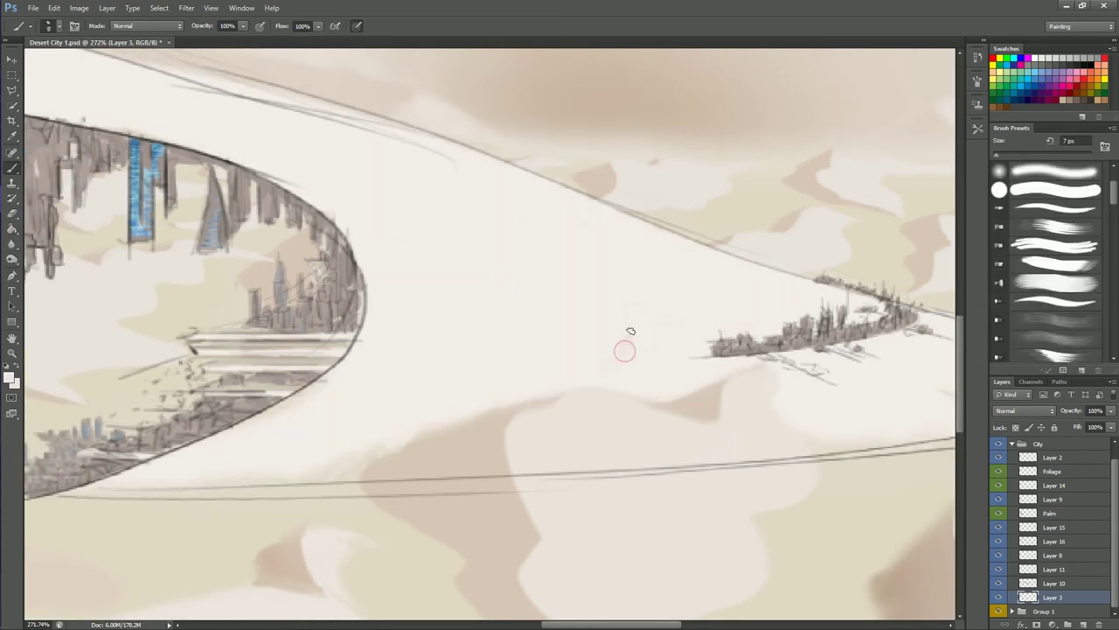
pyautogui.keyDown('alt'); pyautogui.click(489, 446); pyautogui.keyUp('alt')
pyautogui.moveTo(613, 375)
pyautogui.mouseDown()
pyautogui.moveTo(604, 312)
pyautogui.moveTo(609, 327)
pyautogui.moveTo(615, 317)
pyautogui.mouseUp()
# Step: Set the Dodge tool to Highlights with a 56 px brush
pyautogui.hotkey('ctrl', '0')
pyautogui.press('o')
pyautogui.click(136, 25)
pyautogui.click(140, 47)
pyautogui.moveTo(612, 355); pyautogui.dragTo(638, 355)
pyautogui.keyDown('ctrl'); pyautogui.click(887, 485); pyautogui.keyUp('ctrl')
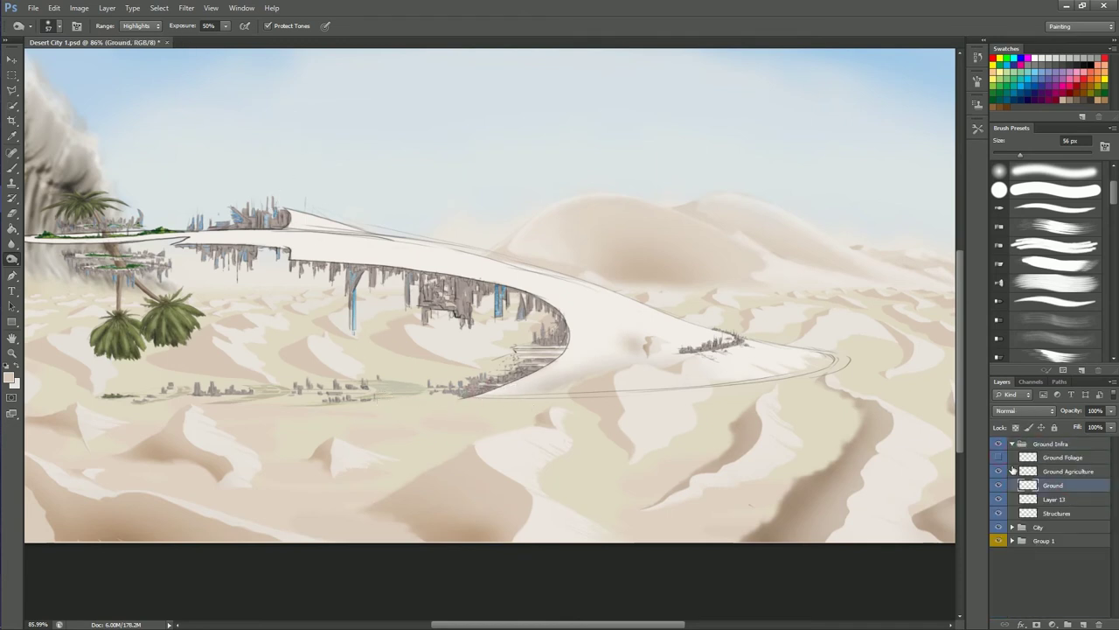
pyautogui.click(1012, 470)
pyautogui.hotkey('alt', 'shift', 'm')
pyautogui.click(1012, 541)
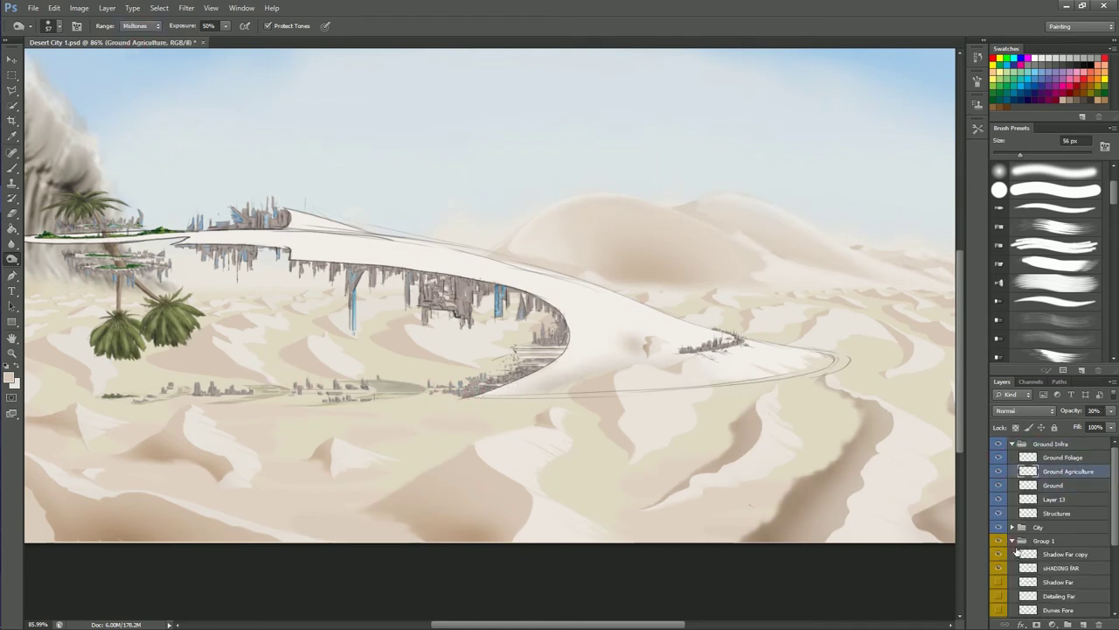
pyautogui.keyDown('ctrl'); pyautogui.click(449, 370); pyautogui.keyUp('ctrl')
pyautogui.hotkey('alt', 'shift', 's')
pyautogui.scroll(2, 304, 184)
pyautogui.click(140, 26)
pyautogui.click(140, 54)
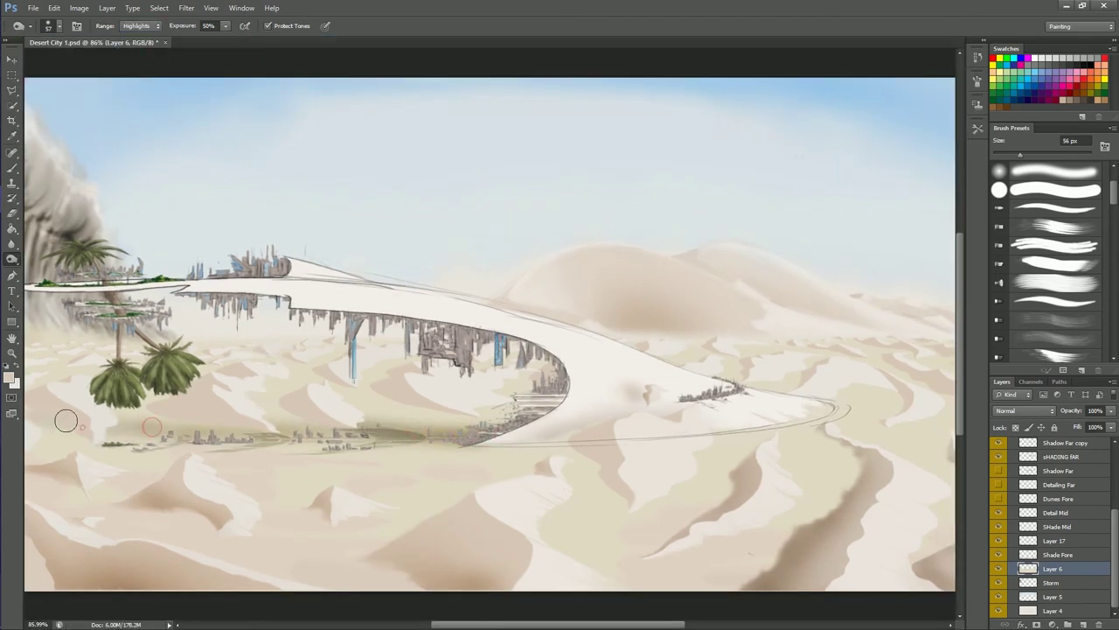
pyautogui.keyDown('ctrl'); pyautogui.click(103, 427); pyautogui.keyUp('ctrl')
pyautogui.hotkey('alt', 'shift', 'm')
pyautogui.hscroll(-5, 282, 425)
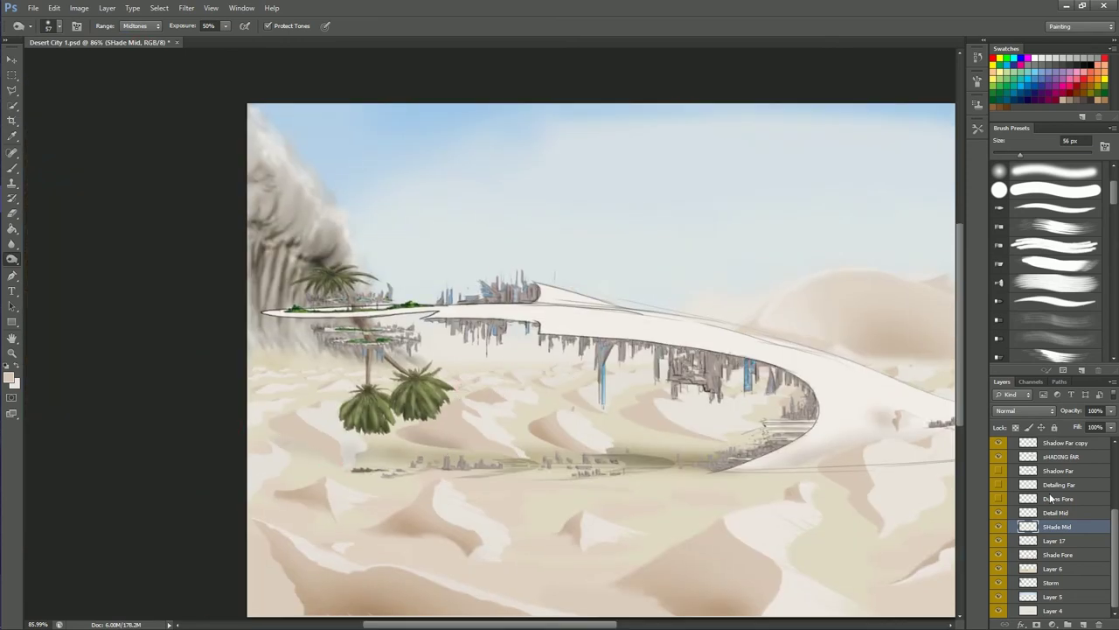
pyautogui.scroll(1, 1052, 497)
pyautogui.scroll(-2, 489, 350)
pyautogui.press('b')
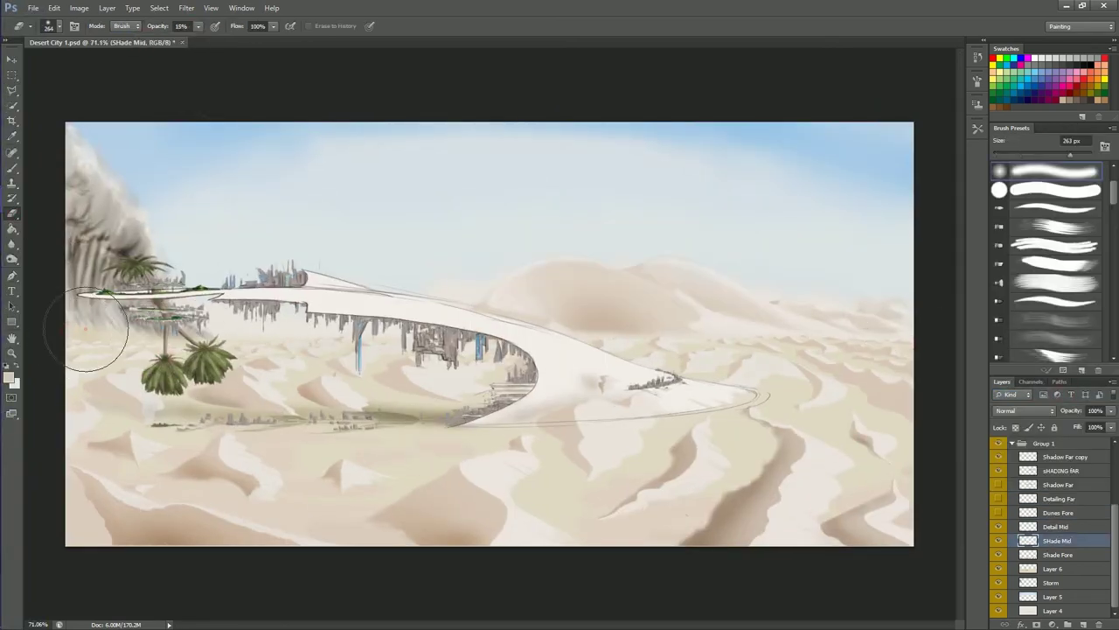
pyautogui.press('[')
pyautogui.press('[')
pyautogui.press('[')
pyautogui.press('3')
pyautogui.press('3')
pyautogui.press('b')
pyautogui.moveTo(214, 171)
pyautogui.mouseDown()
pyautogui.moveTo(196, 229)
pyautogui.moveTo(473, 210)
pyautogui.mouseUp()
pyautogui.moveTo(525, 175); pyautogui.dragTo(748, 245)
pyautogui.hotkey('ctrl', 'alt', 'z')
pyautogui.hotkey('ctrl', 'alt', 'z')
pyautogui.hotkey('ctrl', 'alt', 'z')
pyautogui.moveTo(392, 194); pyautogui.dragTo(409, 175)
pyautogui.moveTo(448, 157); pyautogui.dragTo(468, 197)
pyautogui.moveTo(504, 235); pyautogui.dragTo(560, 188)
pyautogui.moveTo(579, 173); pyautogui.dragTo(603, 211)
pyautogui.hotkey('ctrl', 'alt', 'z')
pyautogui.hotkey('ctrl', 'alt', 'z')
pyautogui.hotkey('ctrl', 'alt', 'z')
pyautogui.hotkey('ctrl', 'alt', 'z')
pyautogui.hotkey('ctrl', 'alt', 'z')
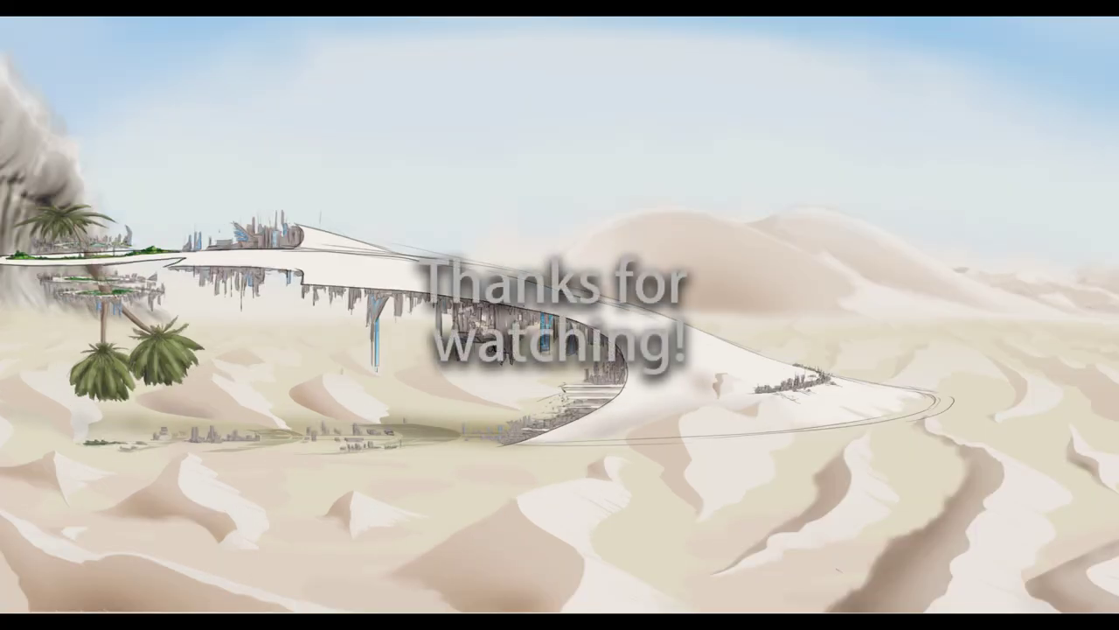